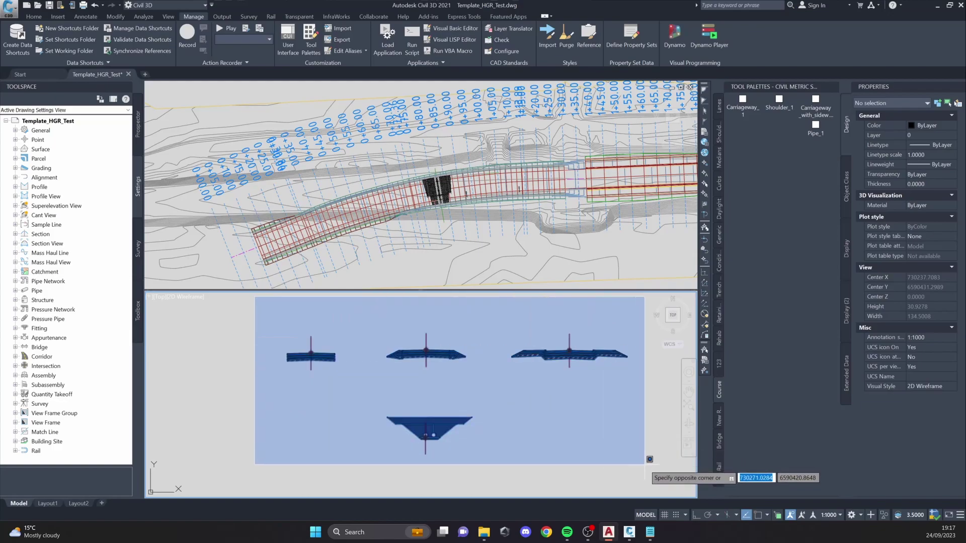
key("Escape")
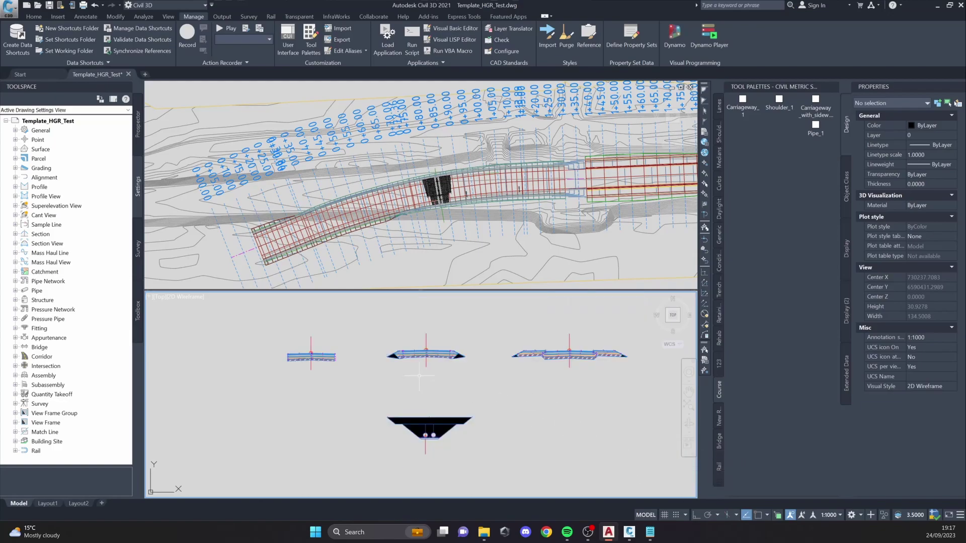
left_click(255, 308)
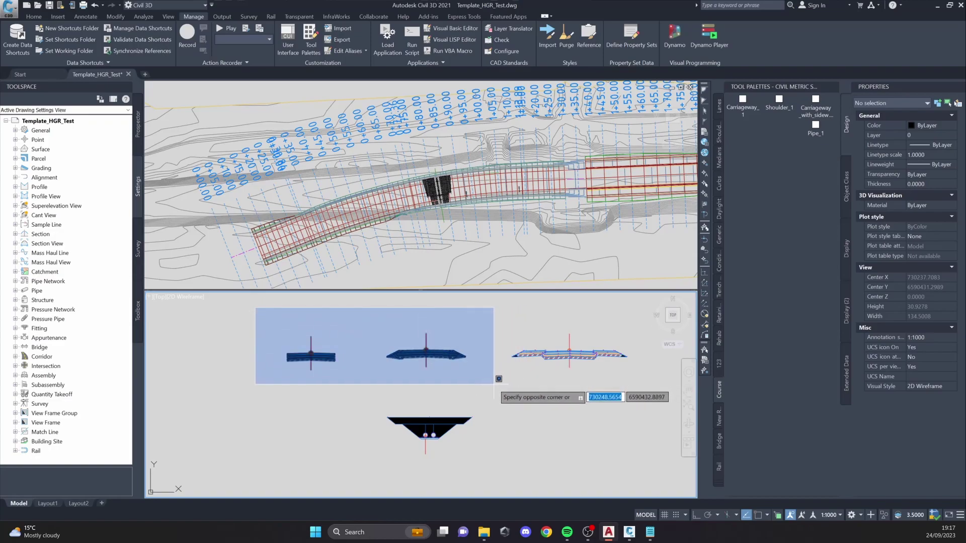
key("Escape")
Step: Select the left Carriageway_1 subassembly of the first assembly in the lower viewport
middle_click_drag(521, 389, 521, 373)
scroll(475, 375, "up", 2)
middle_click_drag(432, 373, 468, 391)
middle_click_drag(264, 348, 464, 406)
scroll(400, 375, "up", 4)
scroll(478, 382, "up", 4)
scroll(446, 380, "down", 2)
left_click(295, 330)
left_click(447, 403)
left_click(278, 332)
left_click(443, 399)
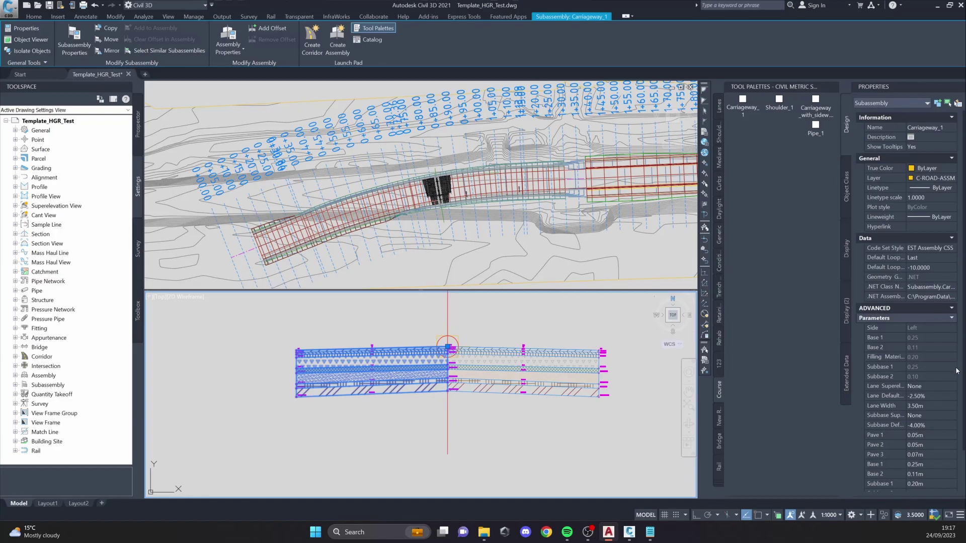
Step: Examine the parameters of the selected Carriageway_1 subassembly, from slopes and lane width to layer thicknesses and speed bump options
scroll(476, 372, "up", 5)
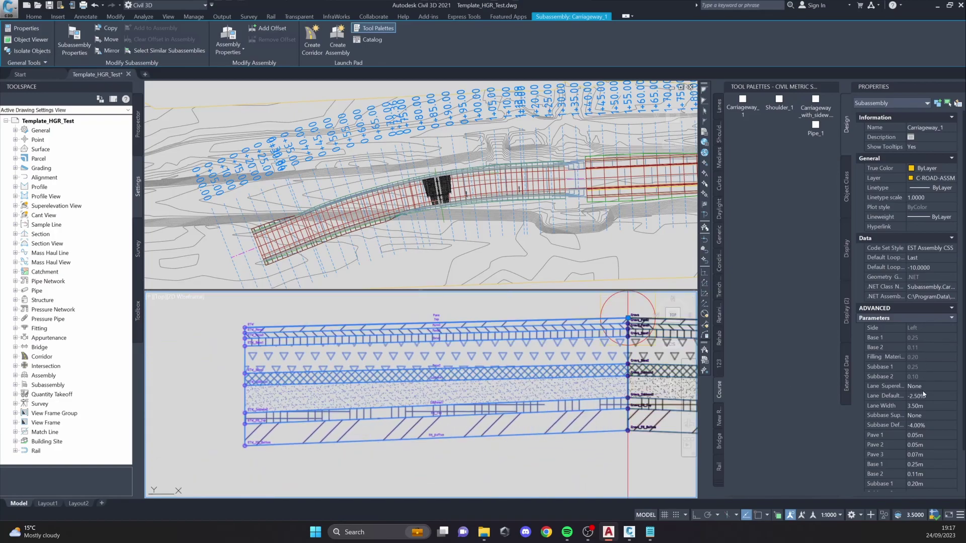
scroll(924, 400, "down", 1)
scroll(921, 405, "down", 1)
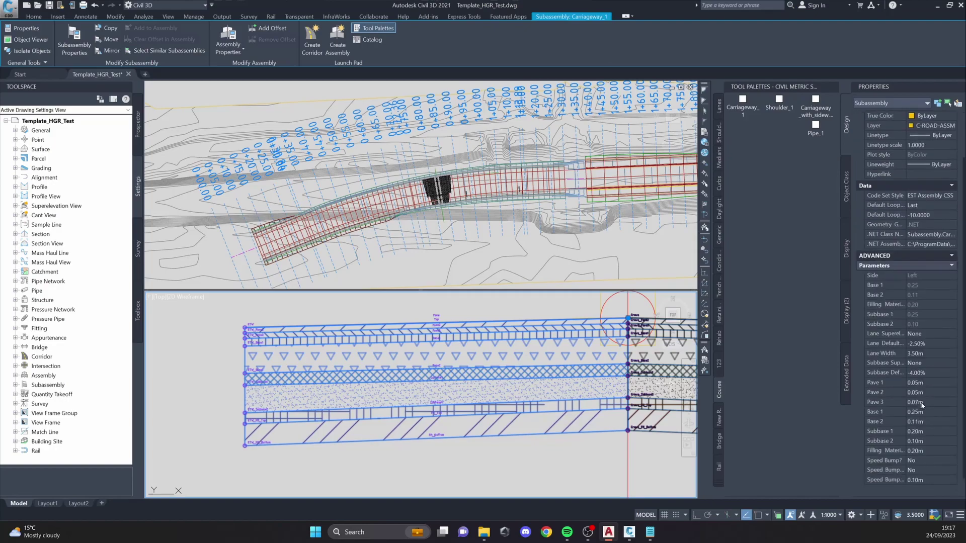
middle_click_drag(542, 398, 487, 380)
key("Escape")
left_click(487, 380)
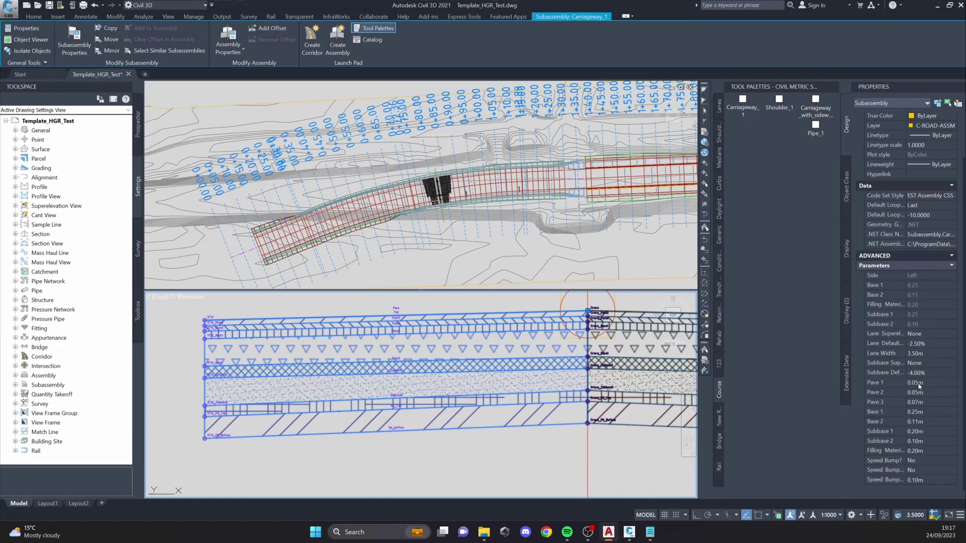
scroll(891, 347, "up", 2)
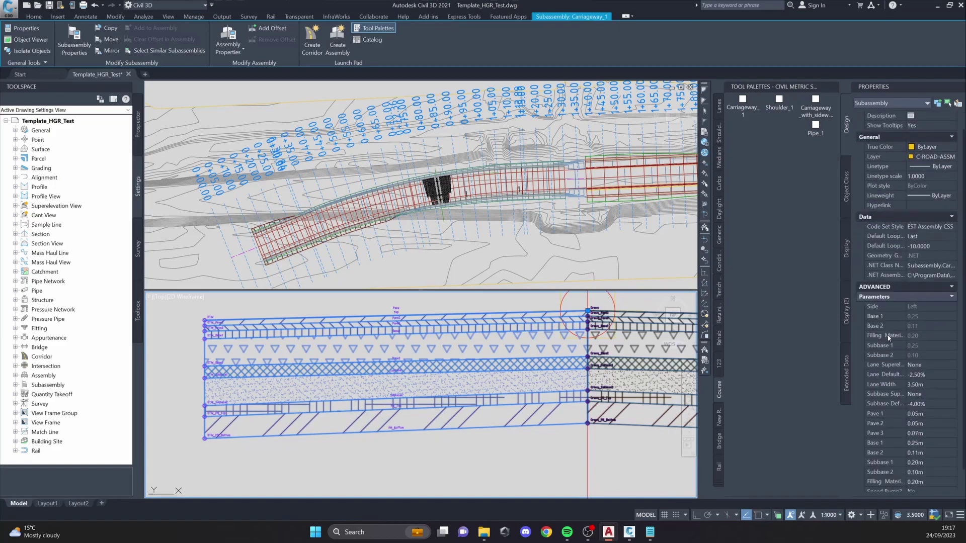
scroll(888, 338, "down", 2)
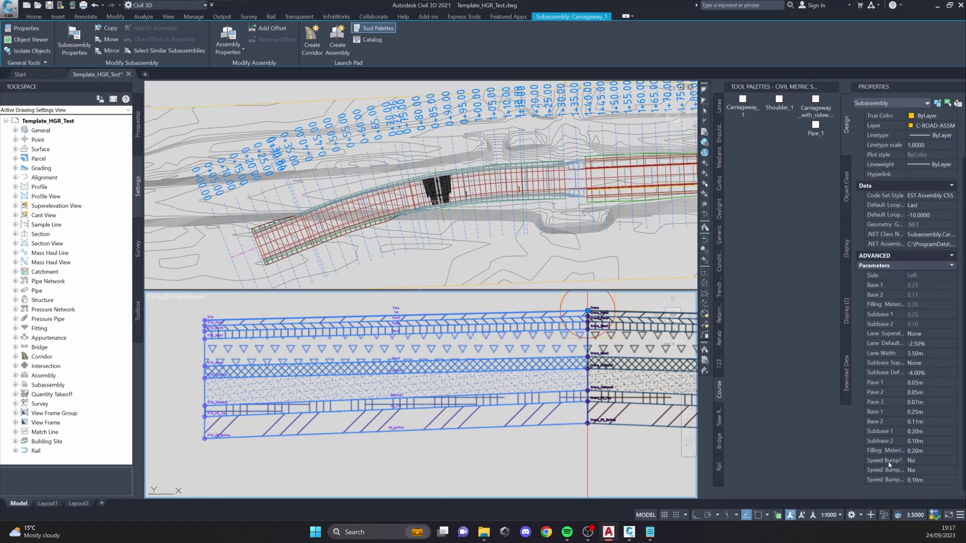
scroll(393, 392, "down", 3)
key("Escape")
left_click(238, 322)
left_click(526, 454)
left_click(274, 318)
left_click(591, 450)
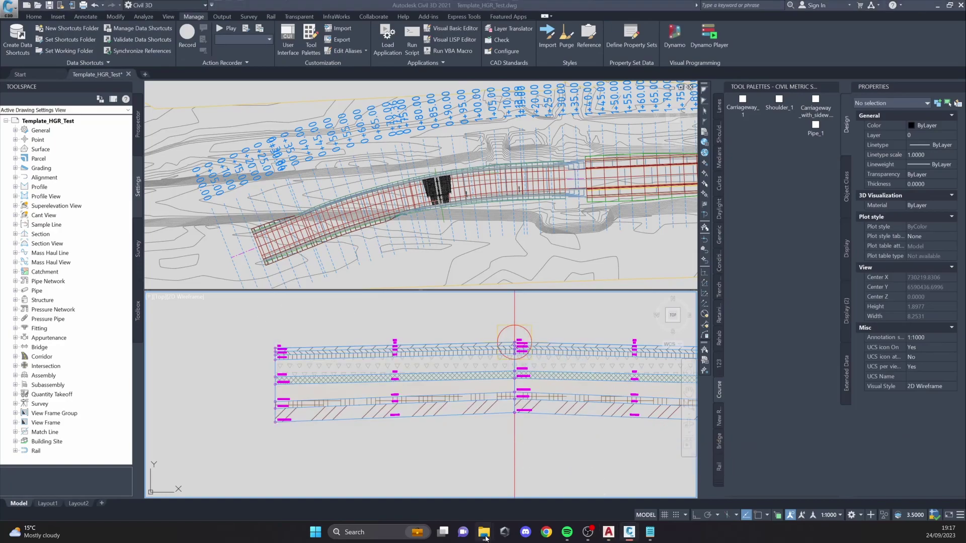
Step: Switch to Subassembly Composer with the Carriageway_1.pkt packet open and centre the preview on its geometry
left_click_drag(470, 542, 464, 120)
double_click(465, 118)
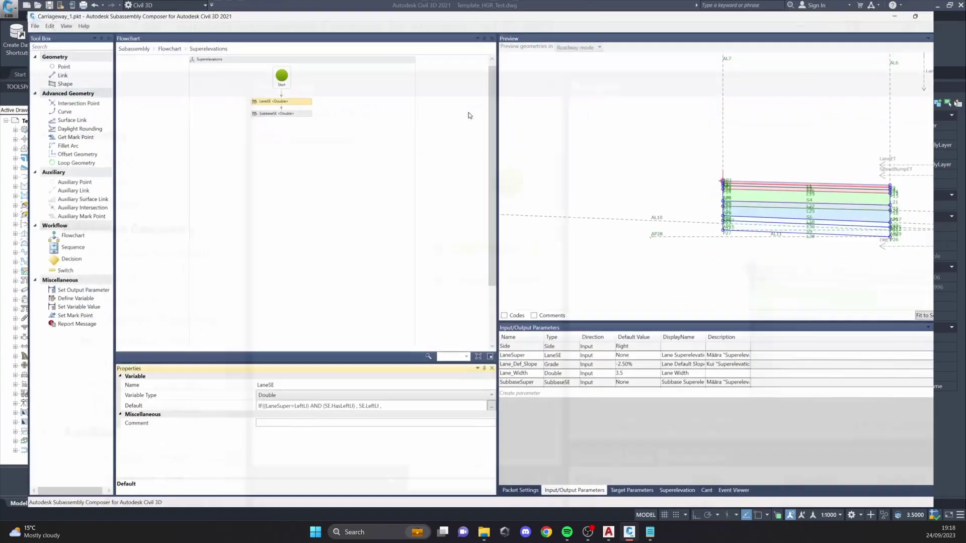
middle_click_drag(783, 222, 666, 222)
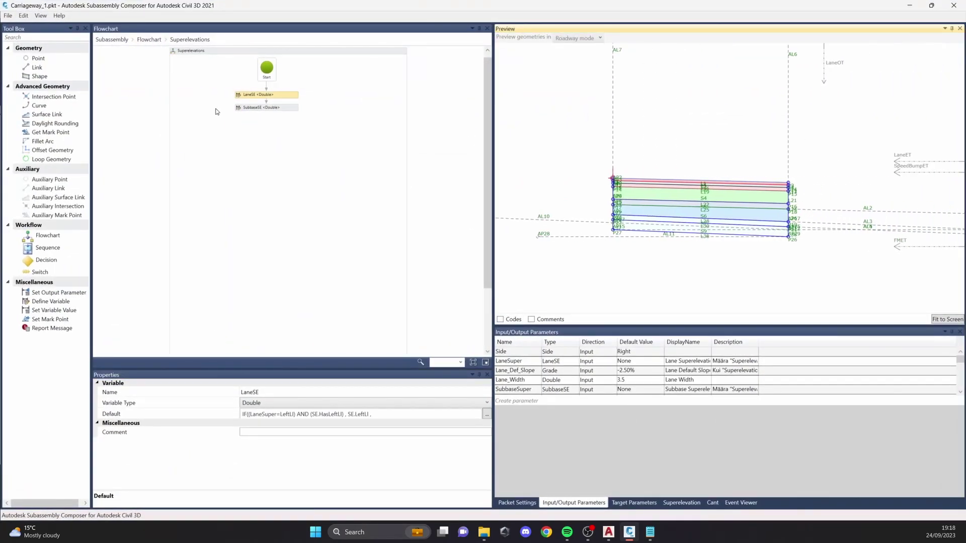
Step: Go to the top-level Subassembly flowchart and bring its main branches and decisions into view
left_click(112, 40)
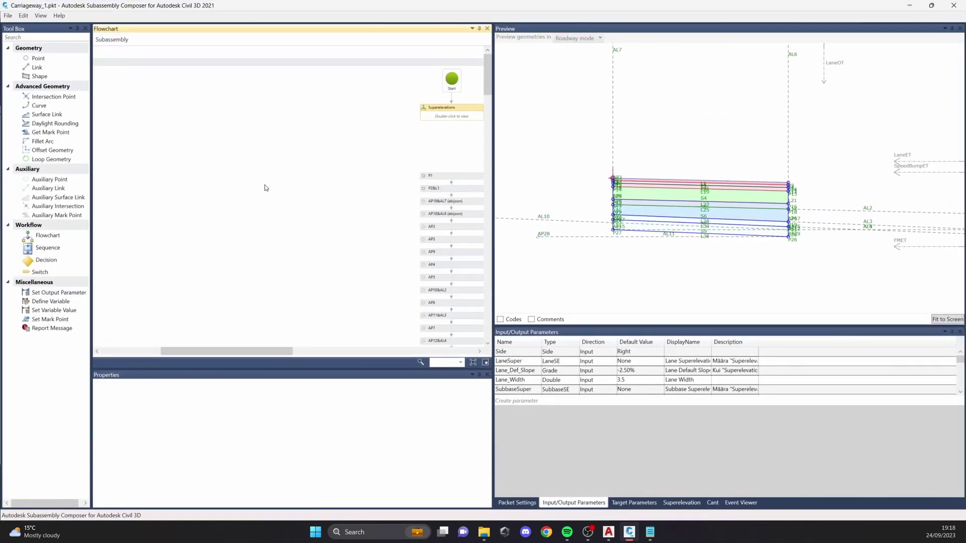
left_click_drag(288, 352, 326, 356)
scroll(346, 325, "down", 1, "ctrl")
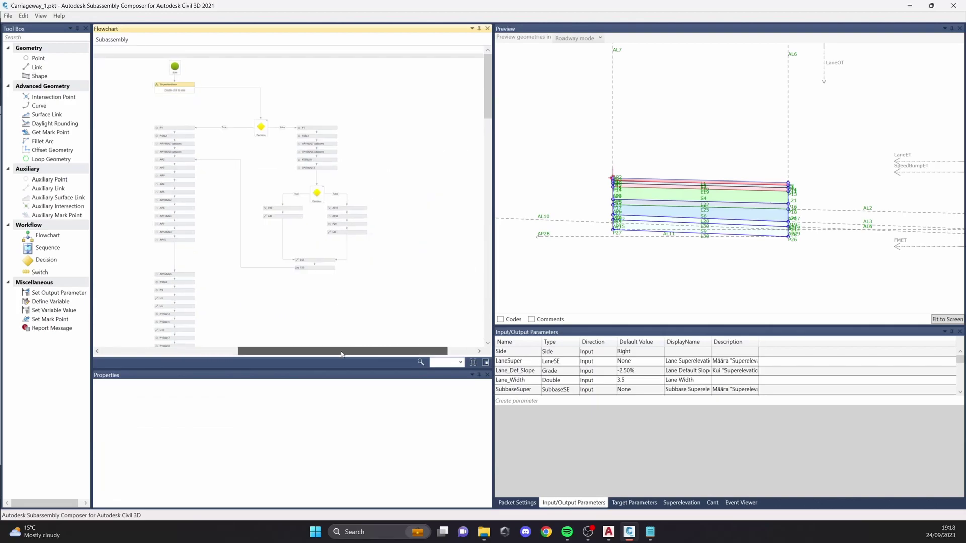
scroll(259, 283, "down", 1, "ctrl")
Step: Open the enumeration definitions and display the items of the LaneSE group
left_click(41, 16)
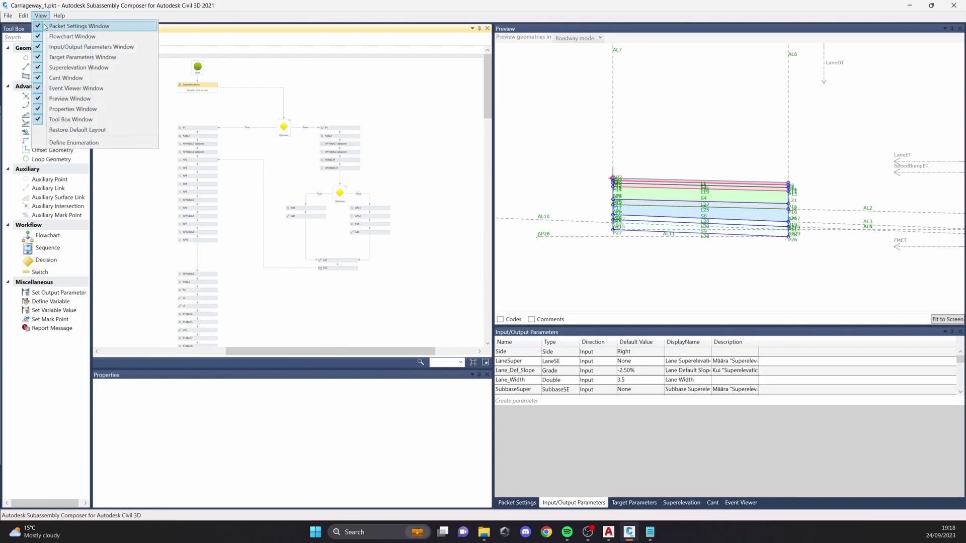
left_click(92, 143)
left_click_drag(405, 174, 453, 104)
left_click(414, 129)
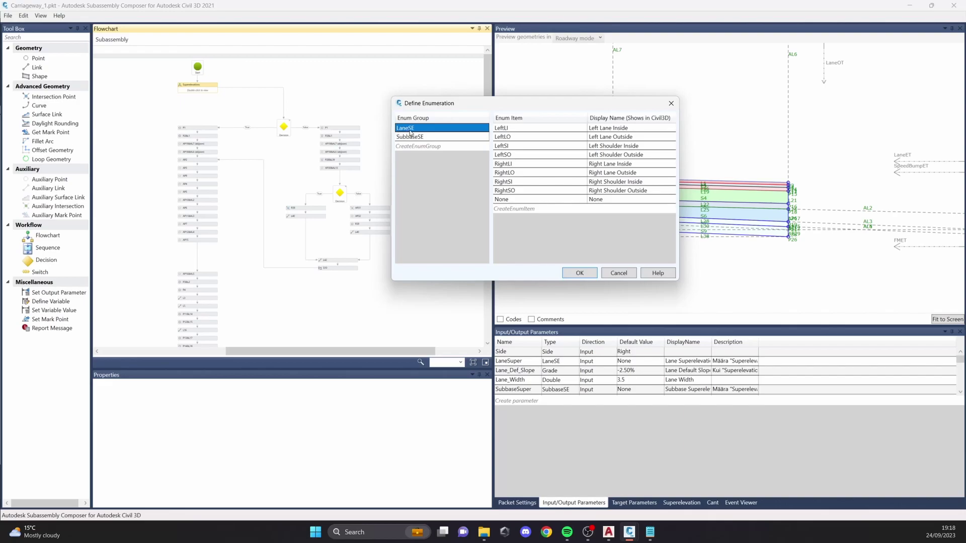
Step: Review the LaneSE enumeration items from LeftLI to RightSO with their Civil 3D display names, and close the definitions without changes
left_click_drag(477, 105, 451, 99)
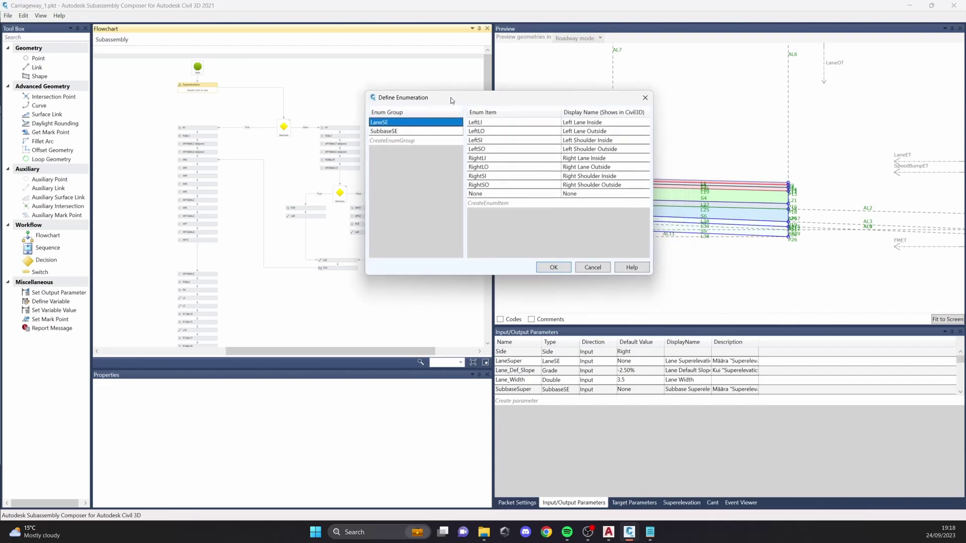
left_click(494, 124)
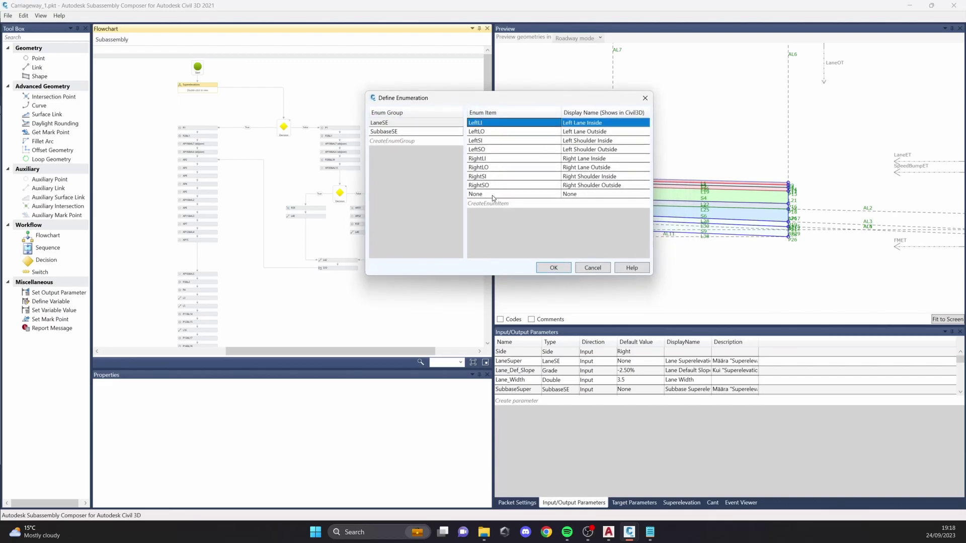
left_click(492, 197, "shift")
left_click(510, 169)
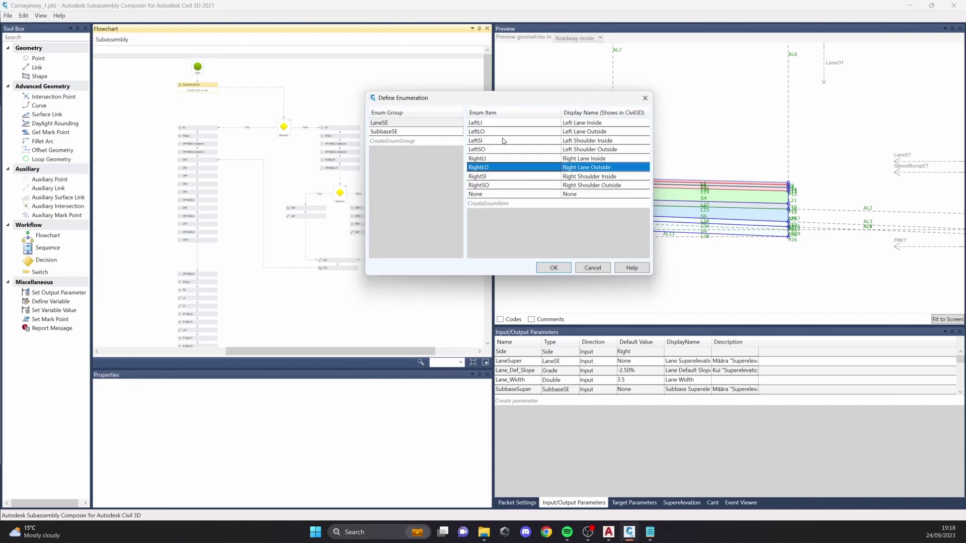
left_click(505, 125)
left_click_drag(427, 99, 395, 93)
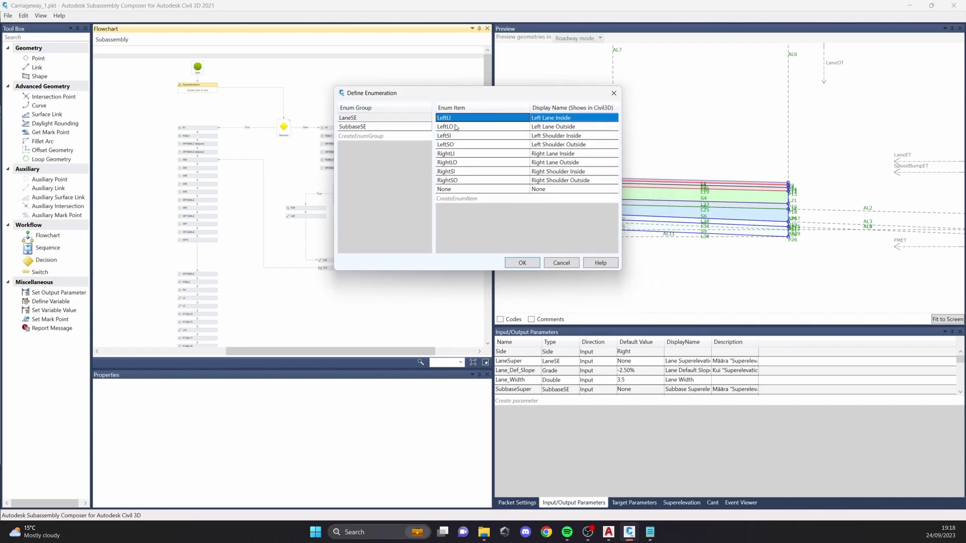
left_click_drag(506, 97, 454, 100)
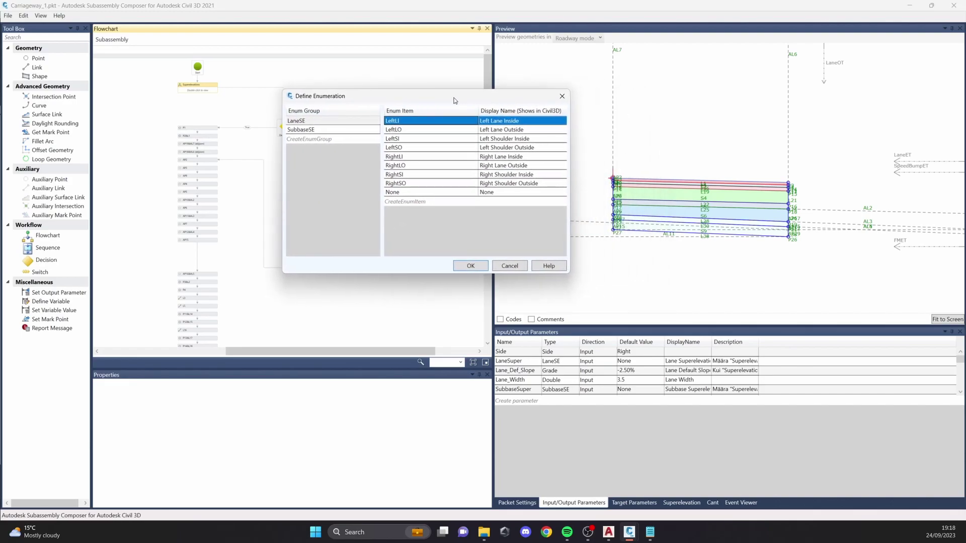
left_click(420, 131)
left_click(422, 139)
left_click(424, 148)
left_click(425, 157)
left_click(426, 167)
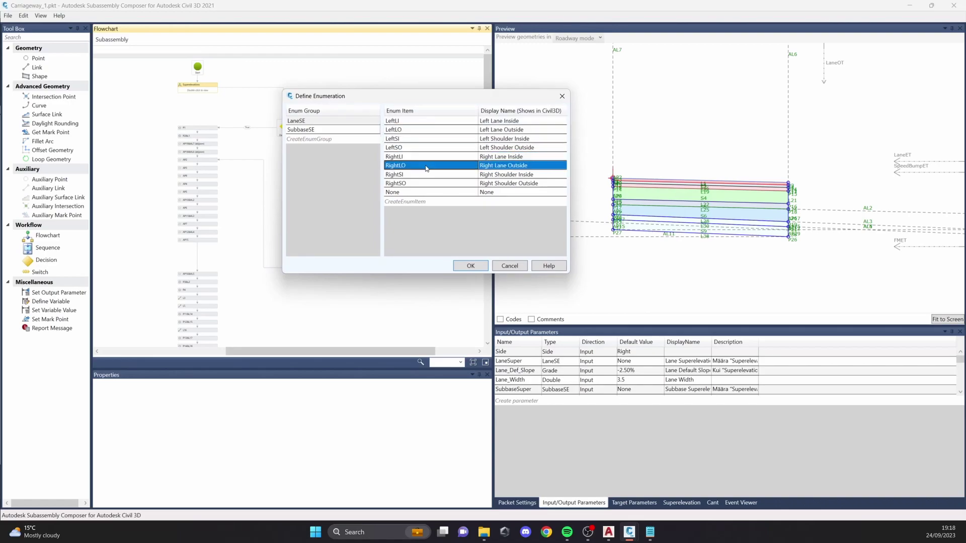
left_click(425, 175)
left_click(425, 184)
left_click_drag(428, 100, 450, 112)
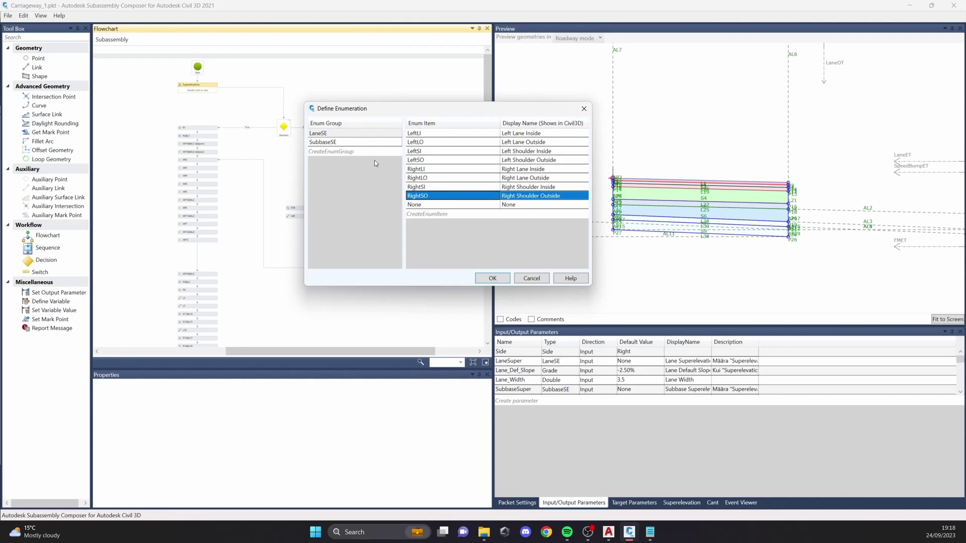
left_click(532, 282)
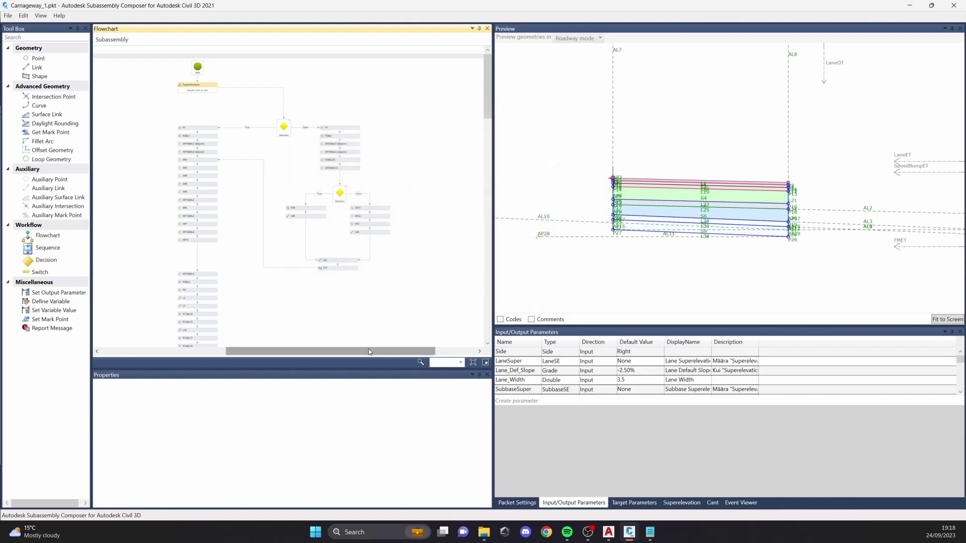
Step: Switch back to Civil 3D, select the left Carriageway_1 subassembly and widen the column of property names
left_click(608, 532)
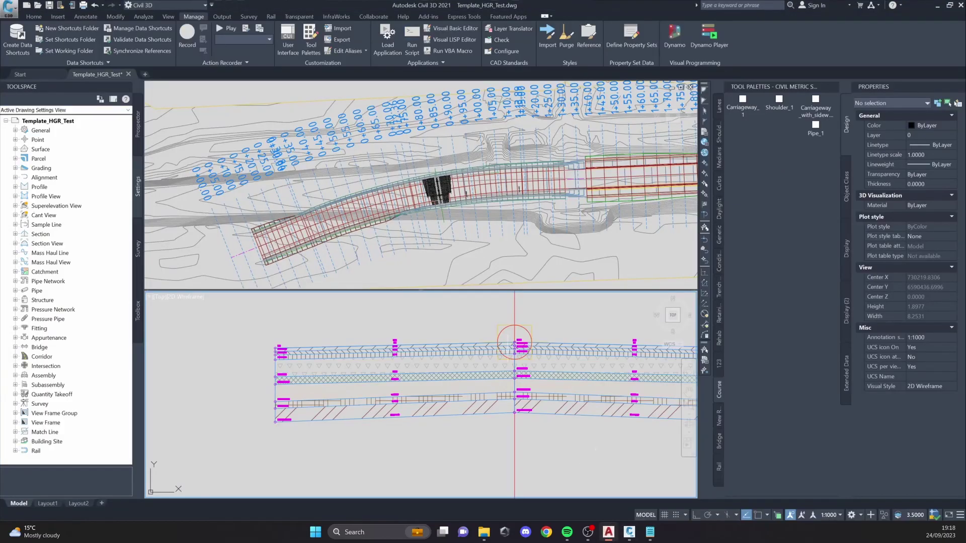
scroll(483, 359, "down", 2)
scroll(383, 375, "up", 2)
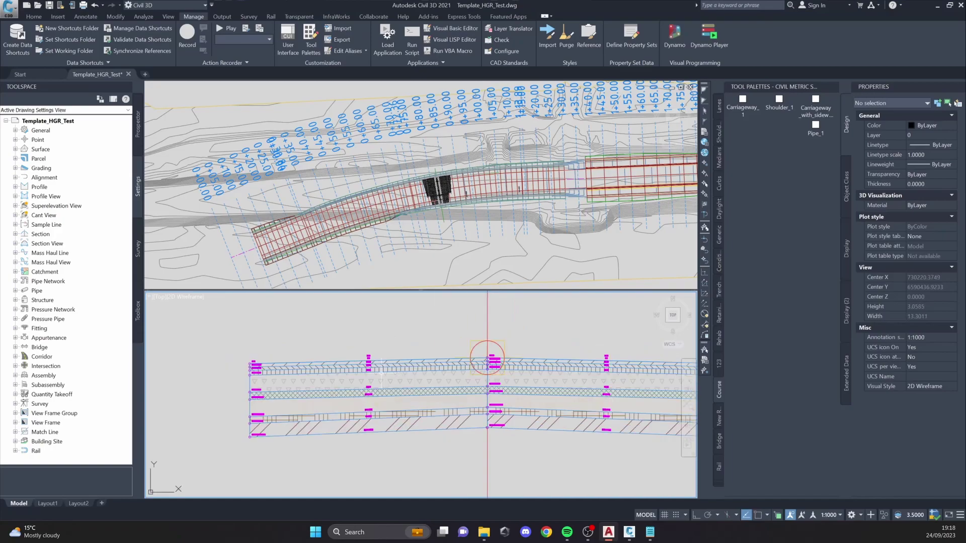
left_click(379, 377)
left_click(487, 358)
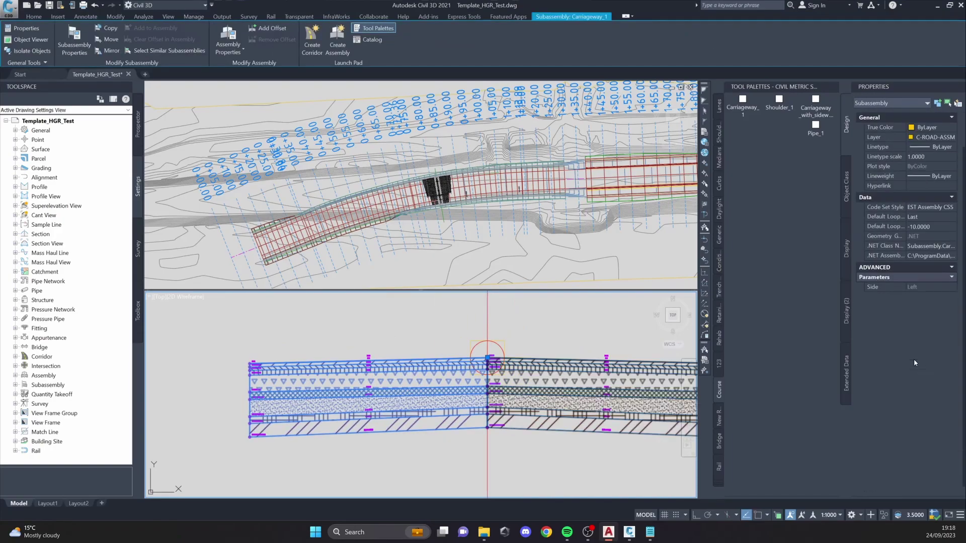
left_click_drag(905, 284, 919, 285)
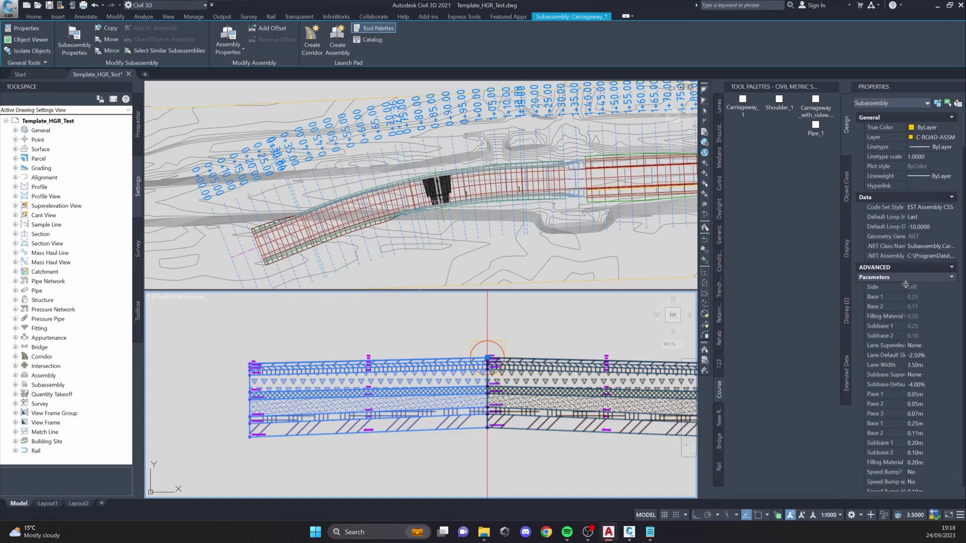
Step: Close the Tool Palettes and widen the Properties palette with the Design properties shown
left_click(834, 88)
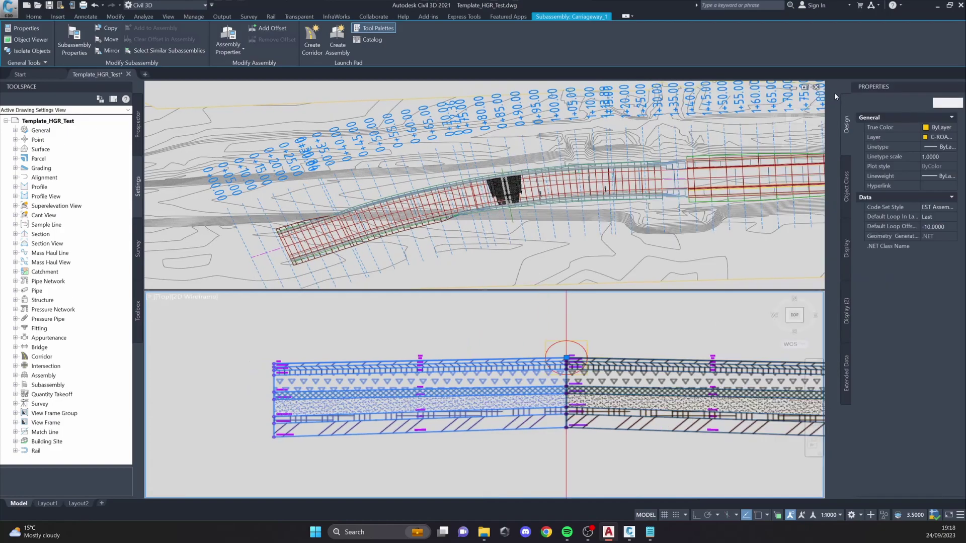
left_click(845, 171)
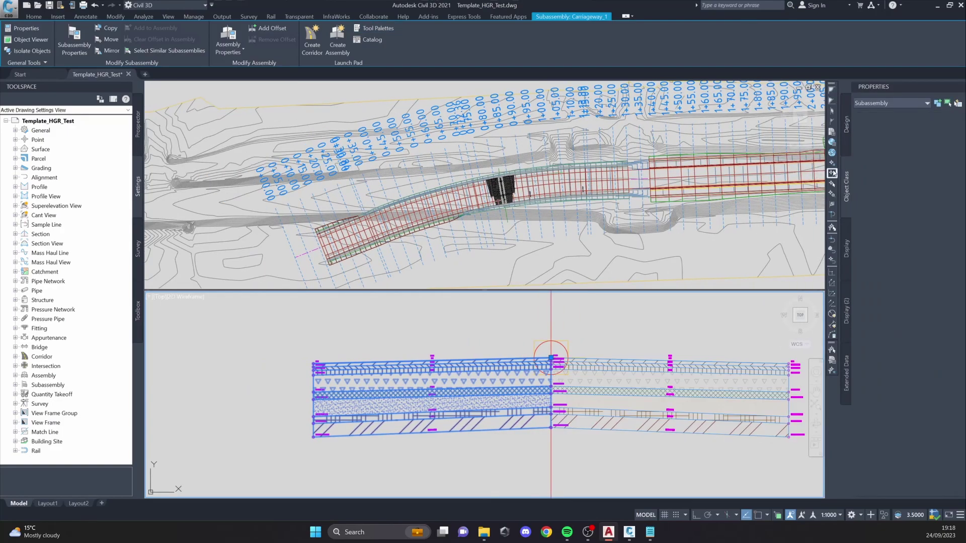
left_click(848, 139)
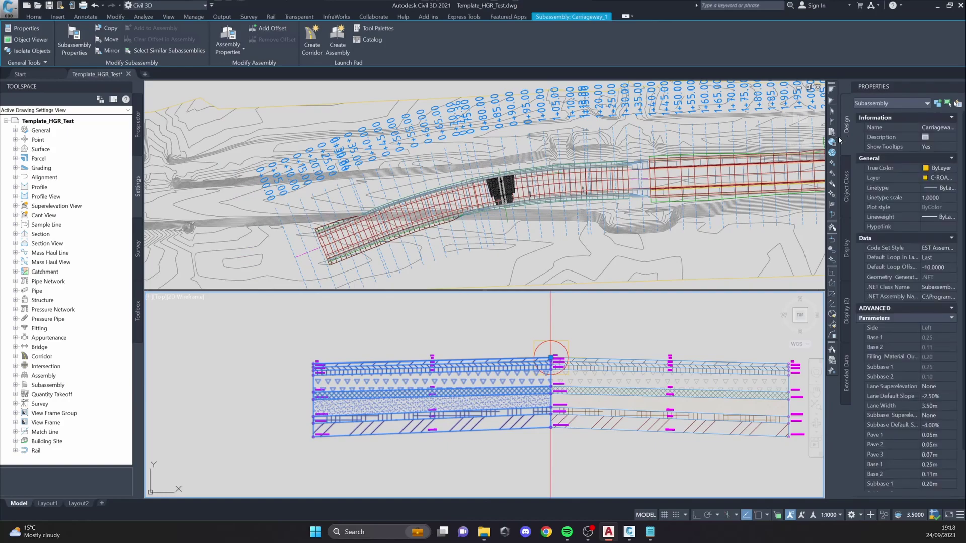
left_click_drag(839, 136, 785, 137)
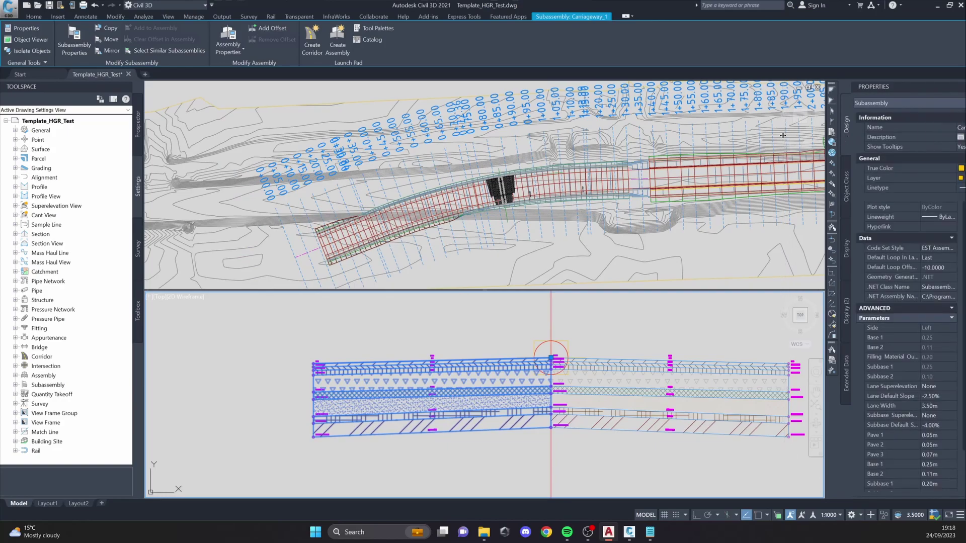
Step: Reselect the left Carriageway_1 subassembly and inspect its Lane Superelevation options and Lane Default Slope parameter
middle_click_drag(576, 478, 607, 456)
key("Escape")
left_click(607, 456)
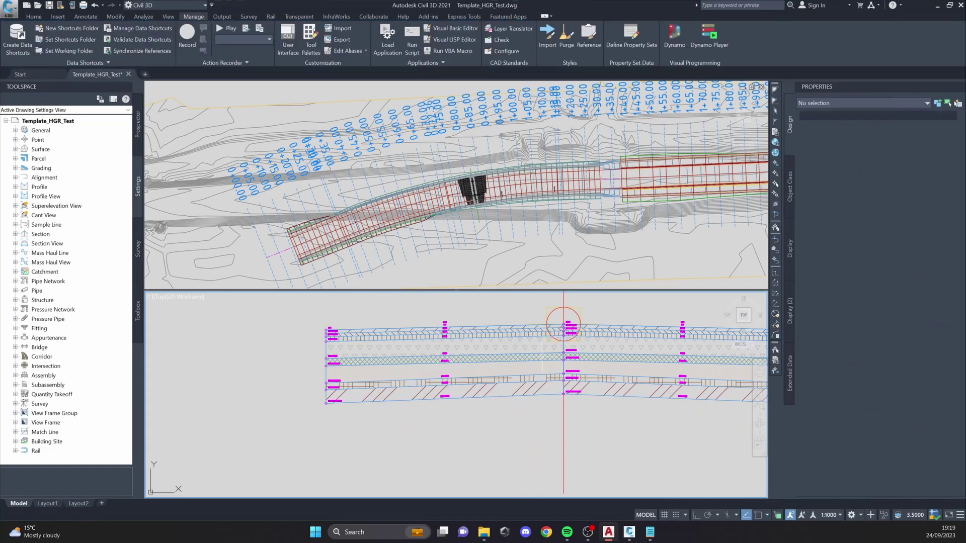
key("Escape")
left_click(480, 355)
left_click(470, 350)
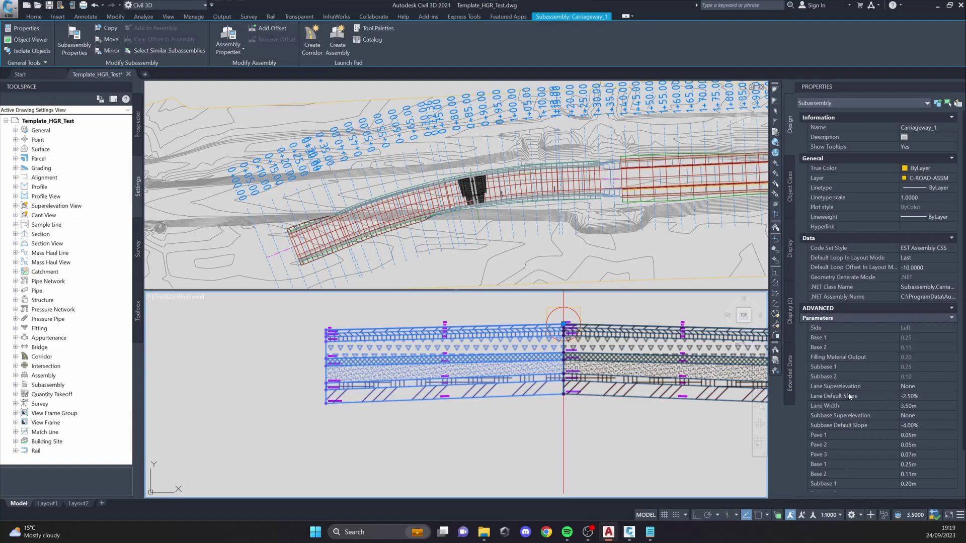
left_click(911, 386)
left_click(911, 386)
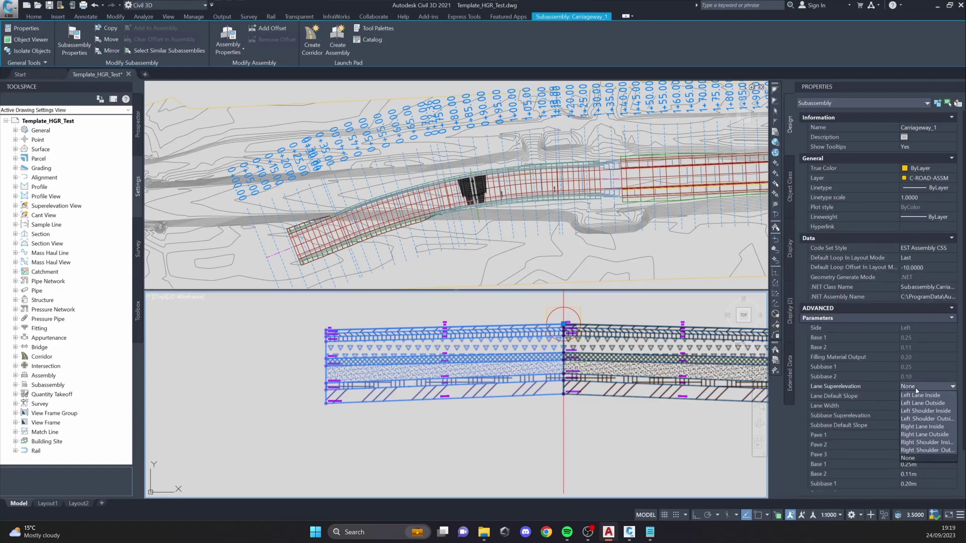
left_click(880, 452)
left_click(840, 401)
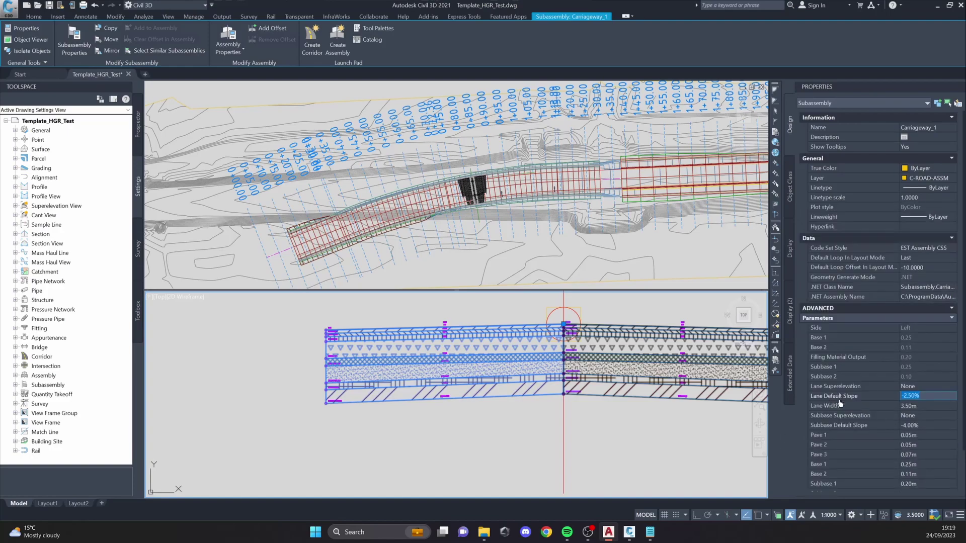
Step: Set the left Carriageway_1 subassembly's Lane Default Slope to -4%
type("/")
type("-4")
key("Return")
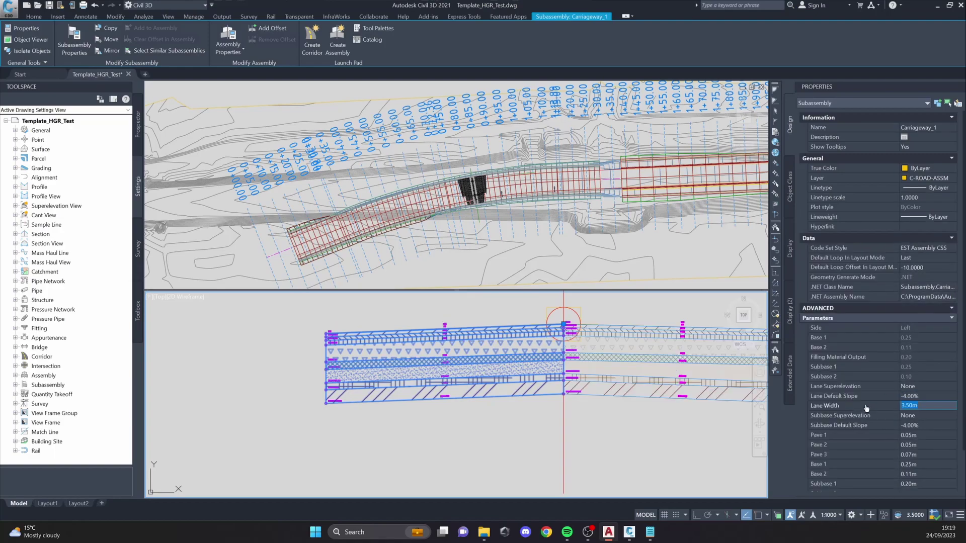
Step: Set the left Carriageway_1 subassembly's Lane Default Slope to -2% and clear the selection
left_click(928, 397)
type("-2")
key("Return")
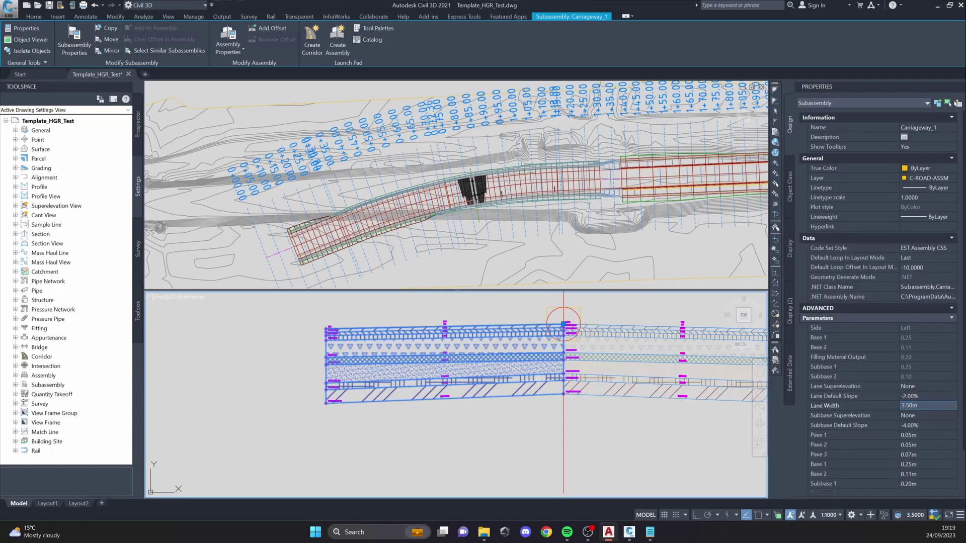
key("Escape")
Step: Reselect the left Carriageway_1 subassembly, review its Lane Superelevation options without choosing one, and deselect it
middle_click_drag(523, 372, 502, 361)
left_click(494, 353)
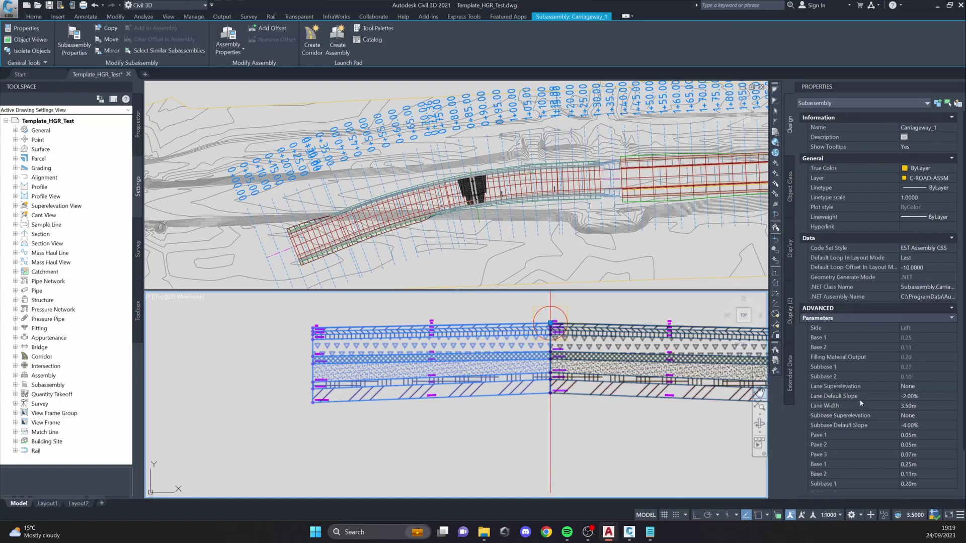
left_click(921, 386)
left_click(920, 386)
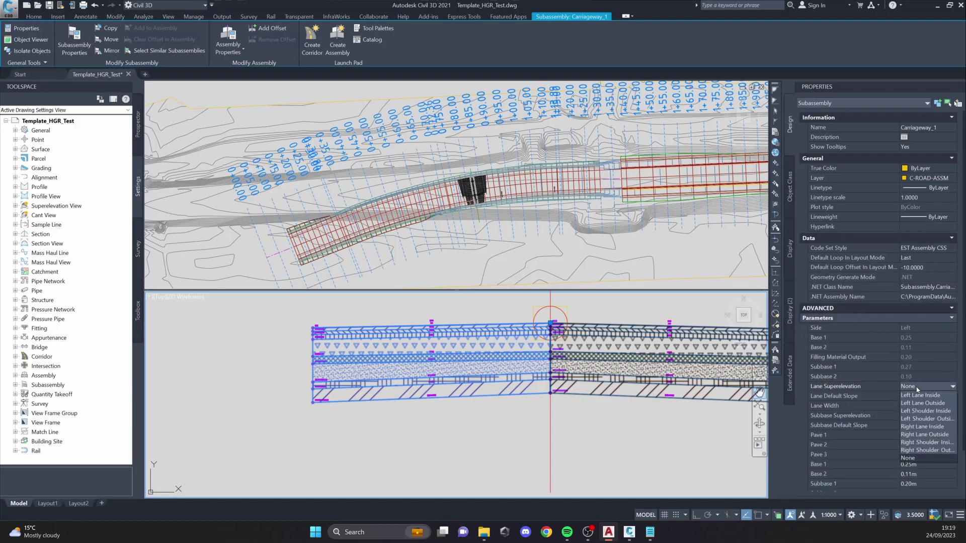
key("Escape")
key("Escape")
Step: Select the Tee nr 1 alignment in the plan view and open its superelevation tabular editor
left_click(381, 155)
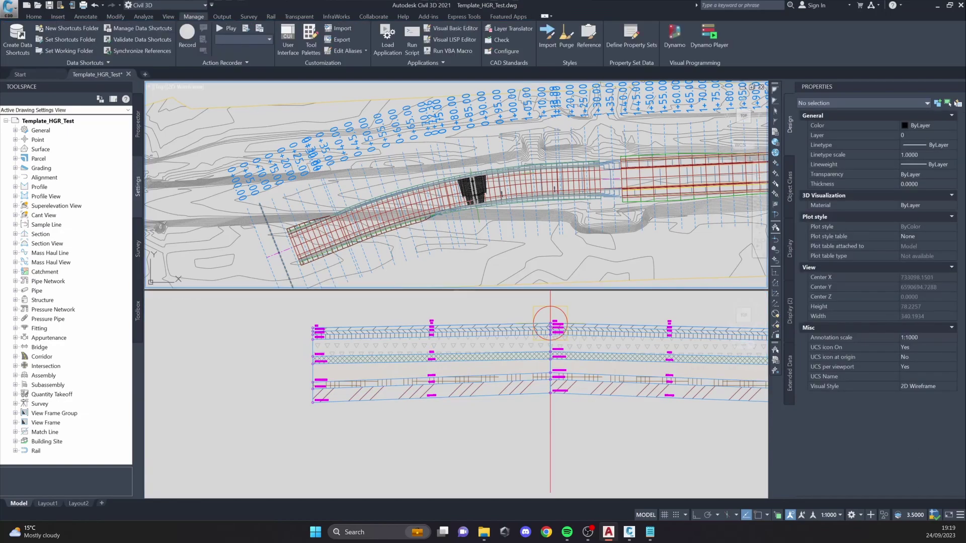
left_click(254, 407)
left_click(282, 278)
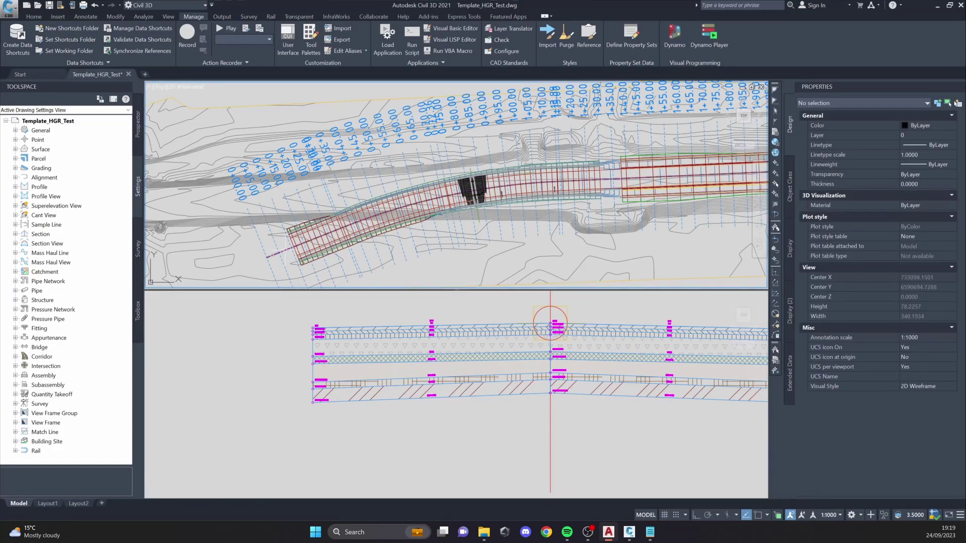
left_click(495, 203)
left_click(280, 46)
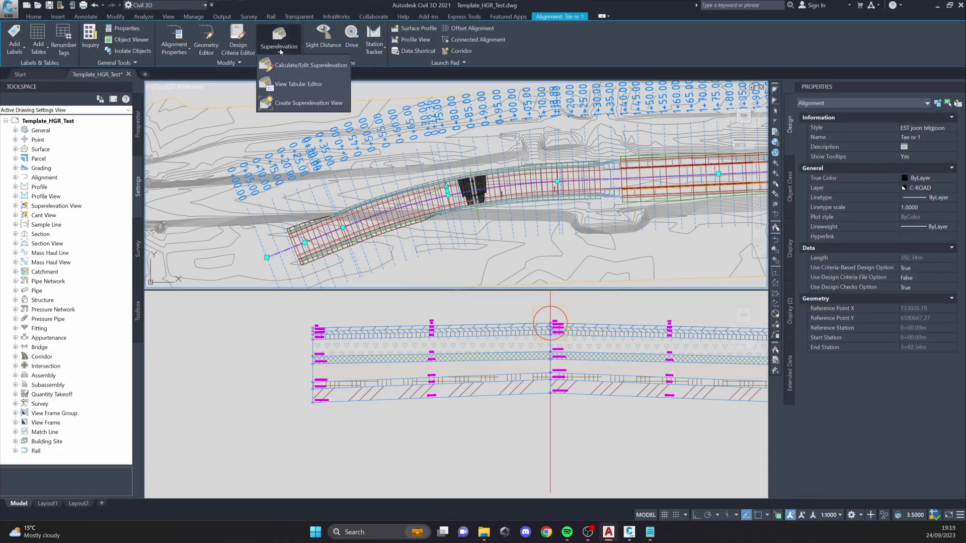
left_click(301, 89)
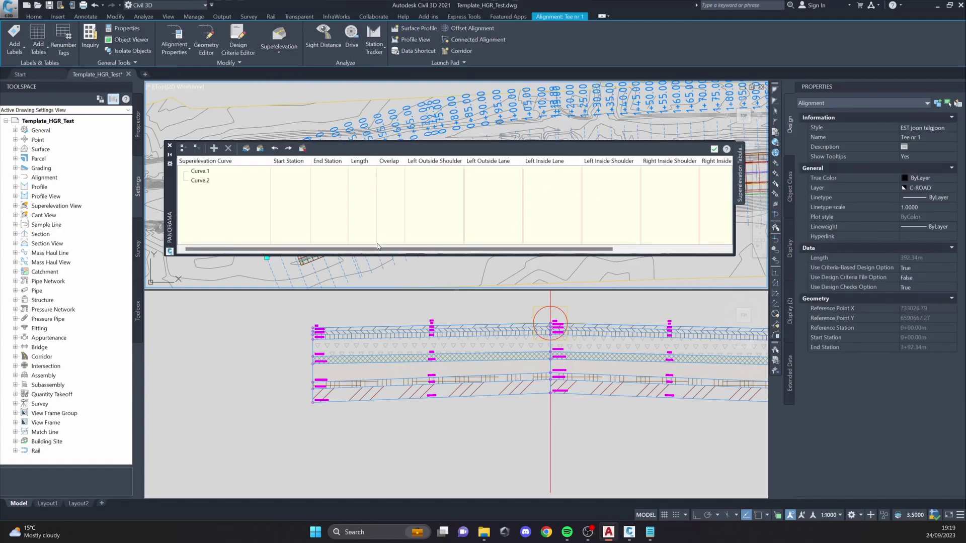
Step: Select only the left Carriageway_1 subassembly and set its Lane Superelevation to Left Lane Inside
left_click(396, 371)
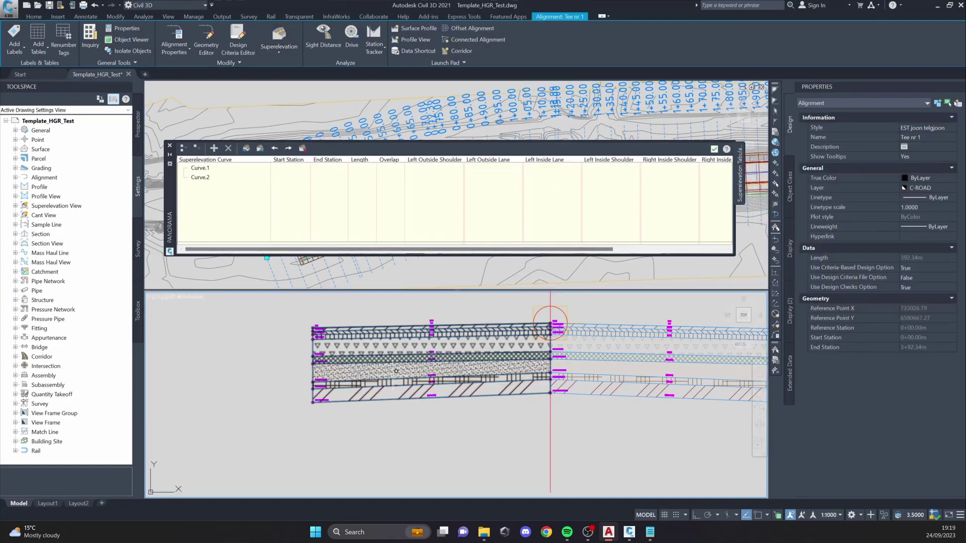
middle_click_drag(396, 371, 369, 398)
left_click(401, 397)
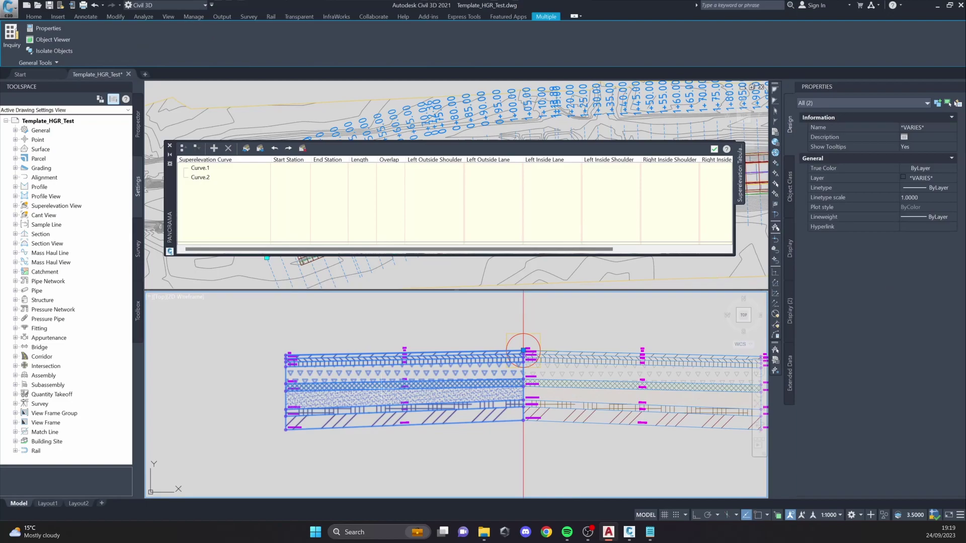
key("Escape")
left_click(428, 362)
left_click(426, 363)
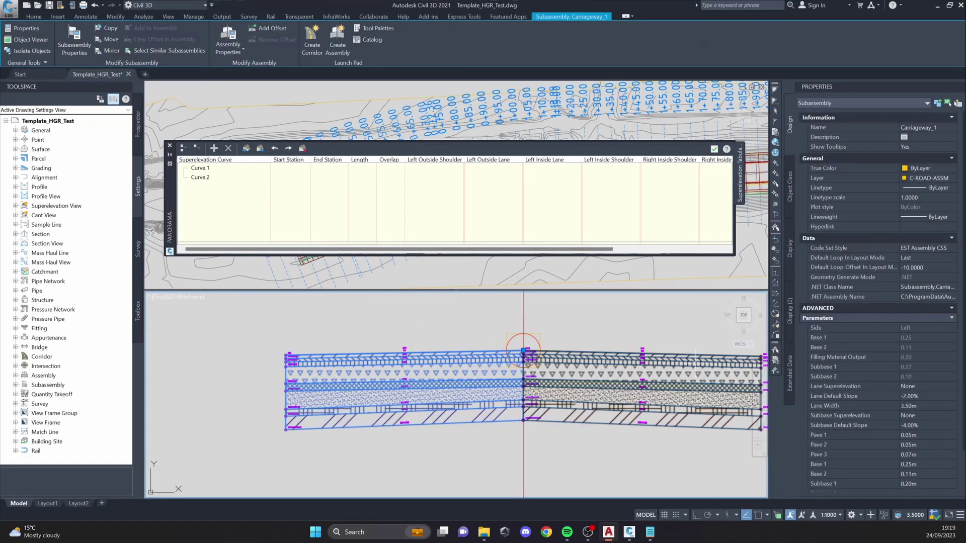
left_click(918, 386)
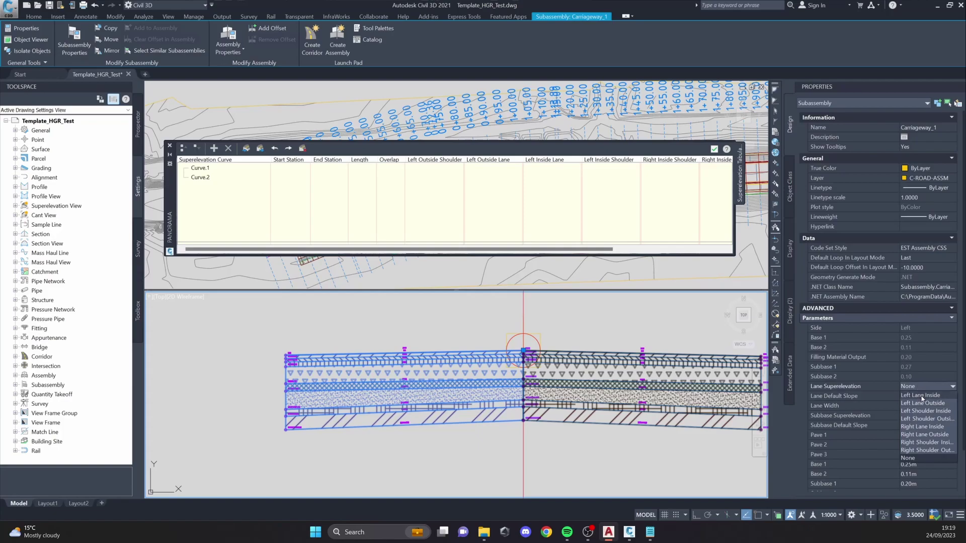
left_click(921, 396)
Step: Add a station to superelevation Curve.1, picking it on the alignment at about 0+37.16 m
right_click(202, 171)
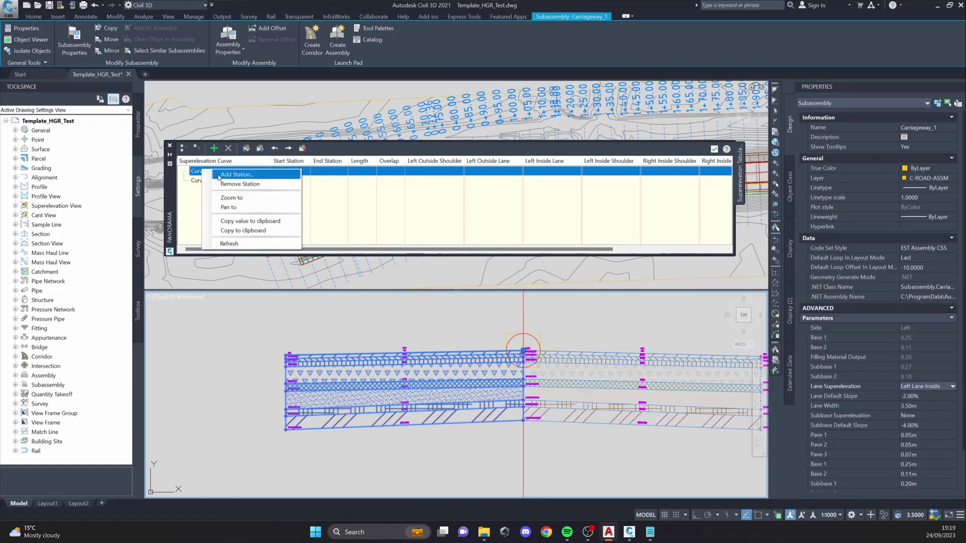
left_click(228, 175)
left_click(369, 251)
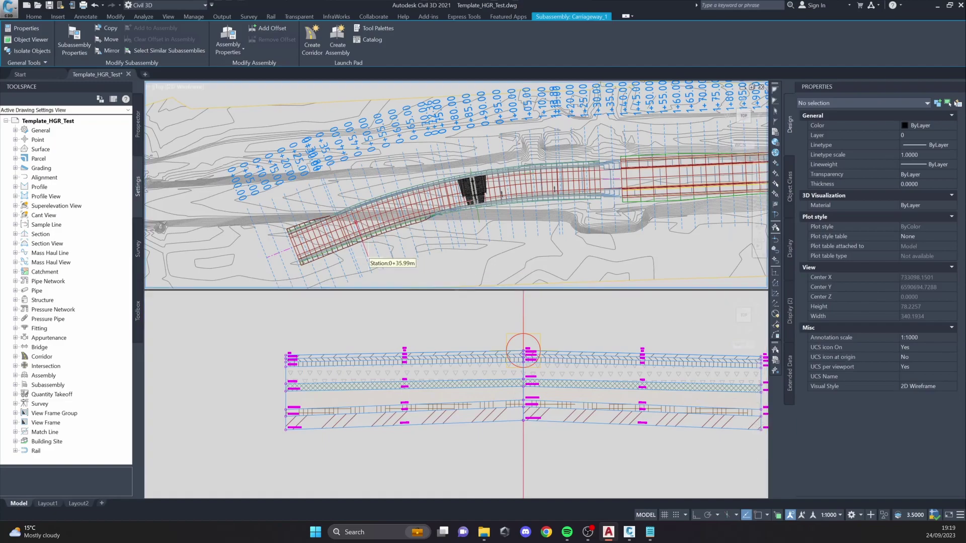
left_click(371, 258)
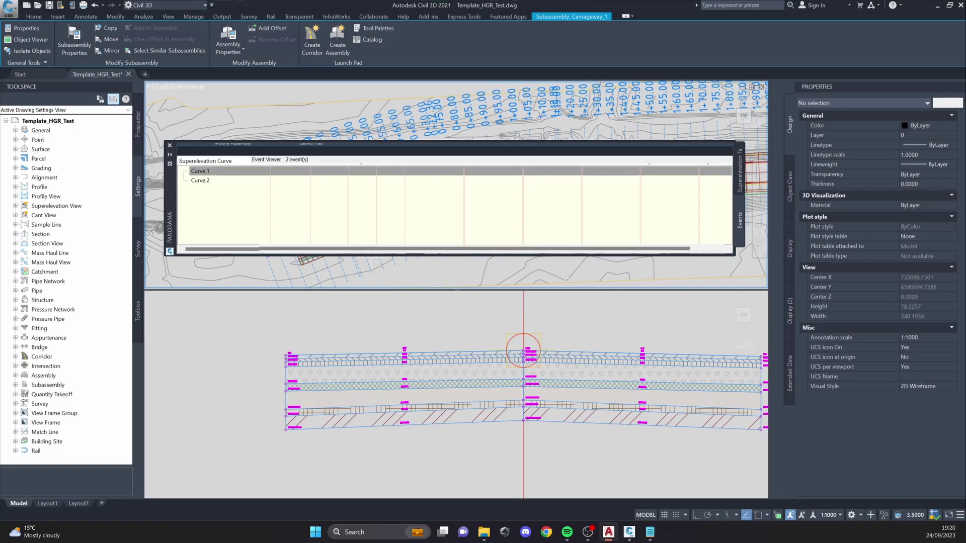
Step: Return to the superelevation table, expand Curve.1 and examine the lane and shoulder columns for its Transition In Region
left_click(739, 170)
left_click(185, 172)
left_click(222, 180)
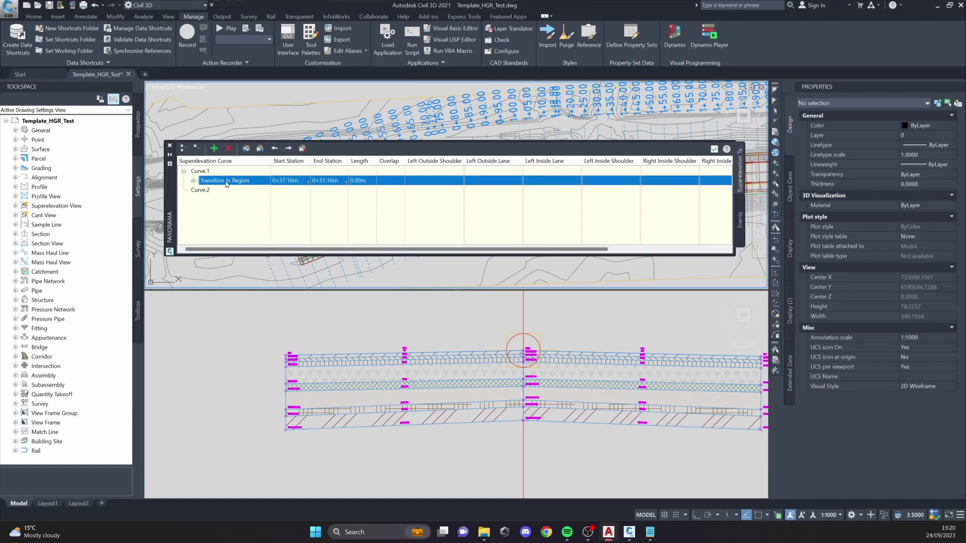
left_click_drag(265, 248, 269, 252)
mouse_move(385, 251)
left_mouse_down()
mouse_move(347, 252)
mouse_move(384, 253)
left_mouse_up()
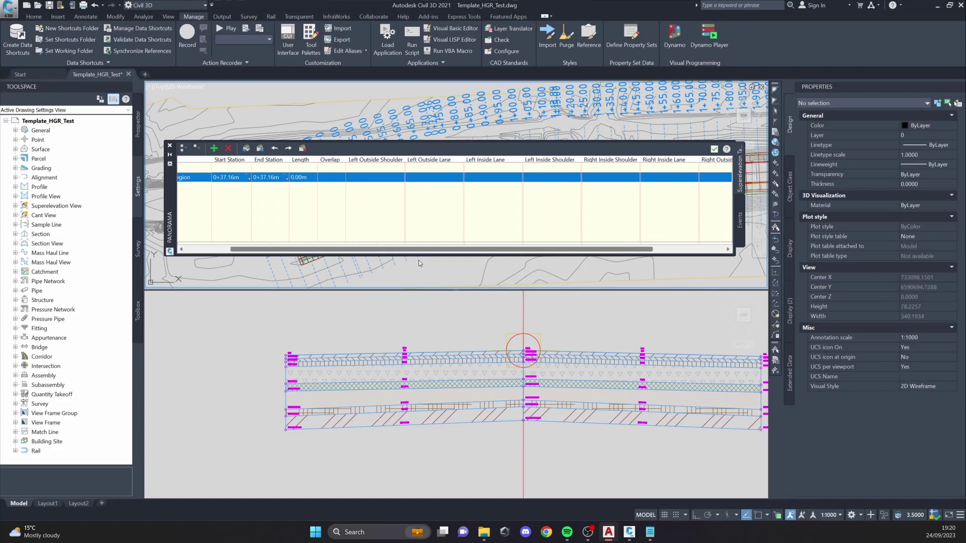
Step: Reselect the left Carriageway_1 subassembly, compare with the superelevation table columns, and set its Lane Superelevation to Left Lane Outside
left_click(519, 358)
left_click(473, 358)
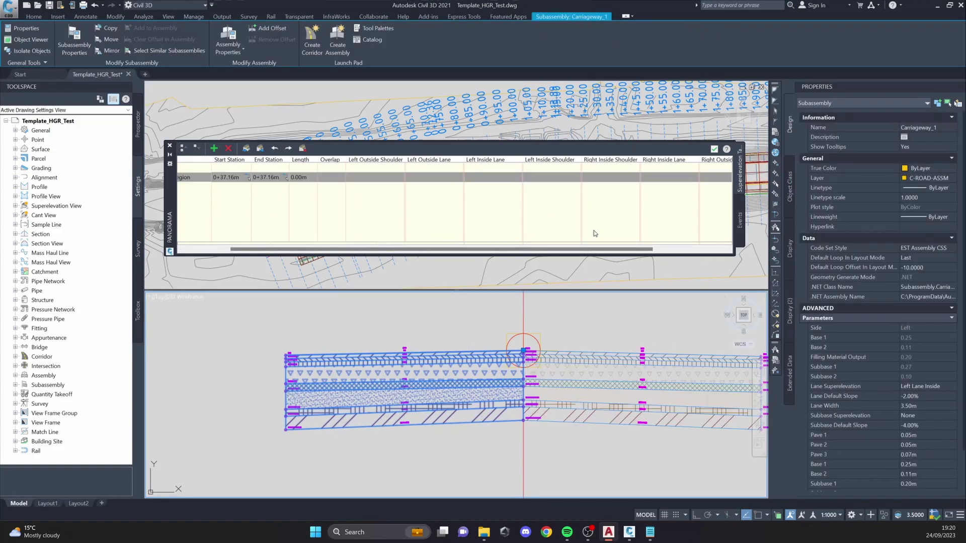
left_click(503, 175)
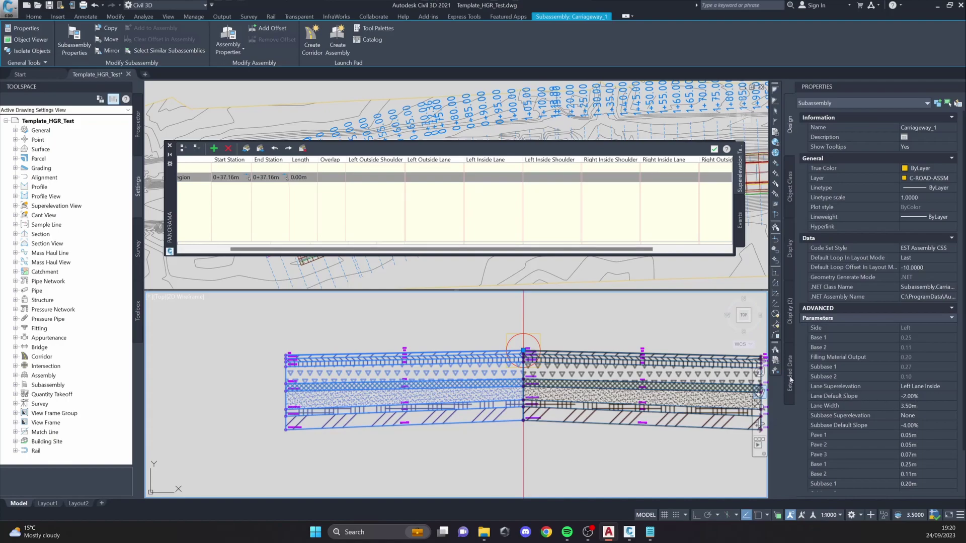
left_click_drag(495, 249, 487, 249)
left_click(923, 387)
left_click(923, 388)
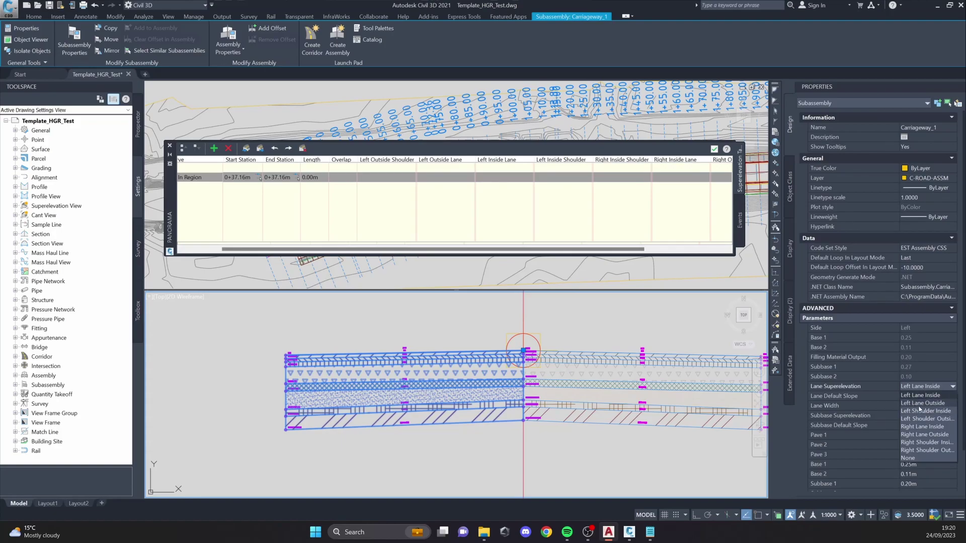
left_click(918, 403)
left_click_drag(571, 250, 577, 256)
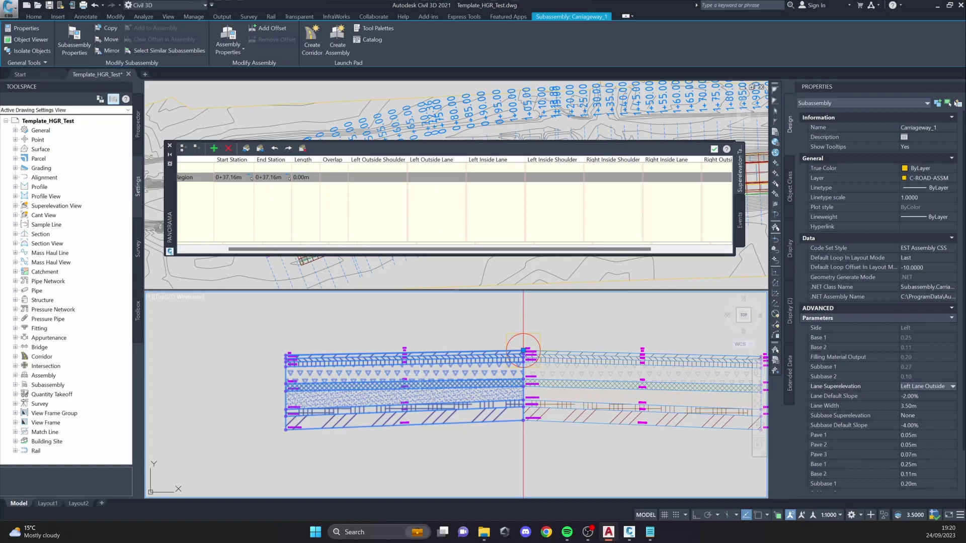
Step: Close the superelevation table, reselect the left Carriageway_1 subassembly and examine its superelevation and slope parameters
left_click(714, 149)
left_click(445, 335)
key("Escape")
key("Escape")
left_click(436, 353)
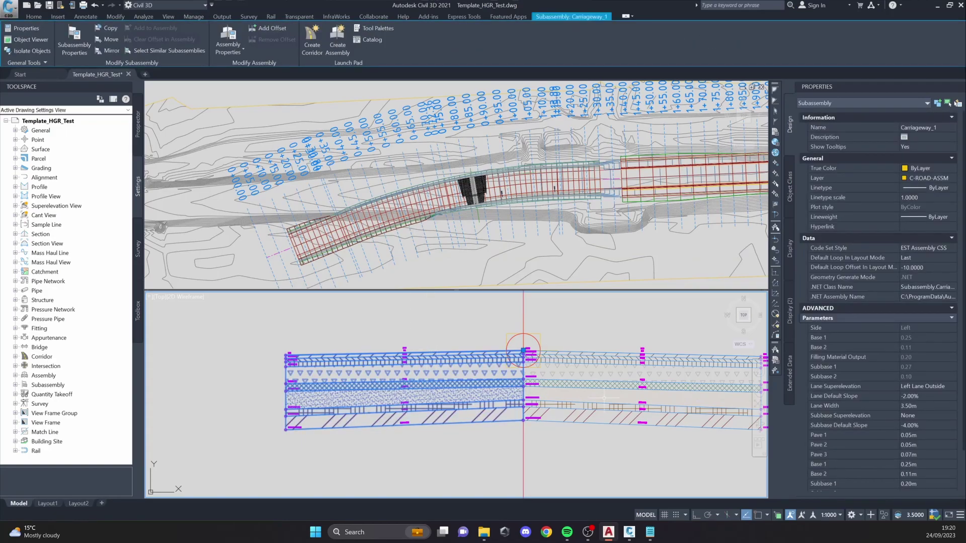
scroll(890, 394, "down", 1)
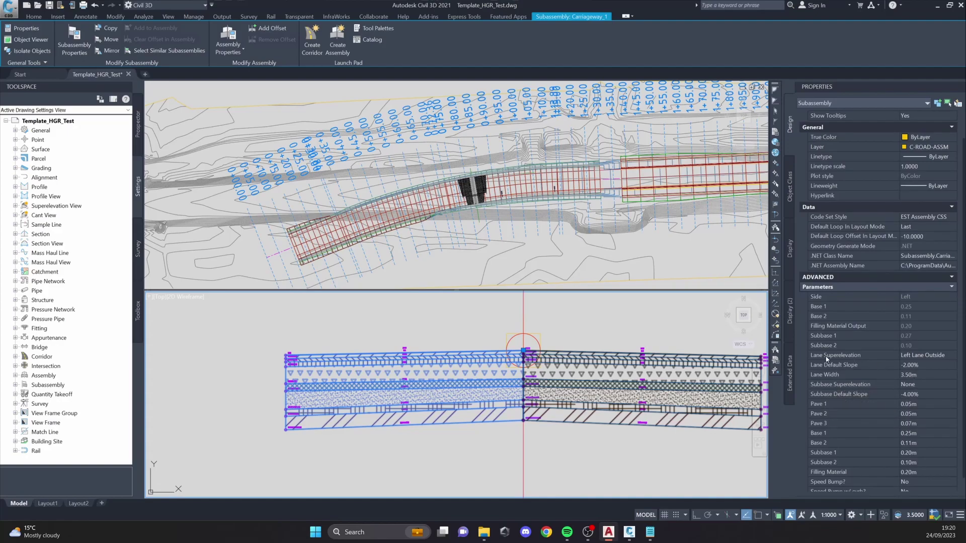
scroll(498, 363, "down", 2)
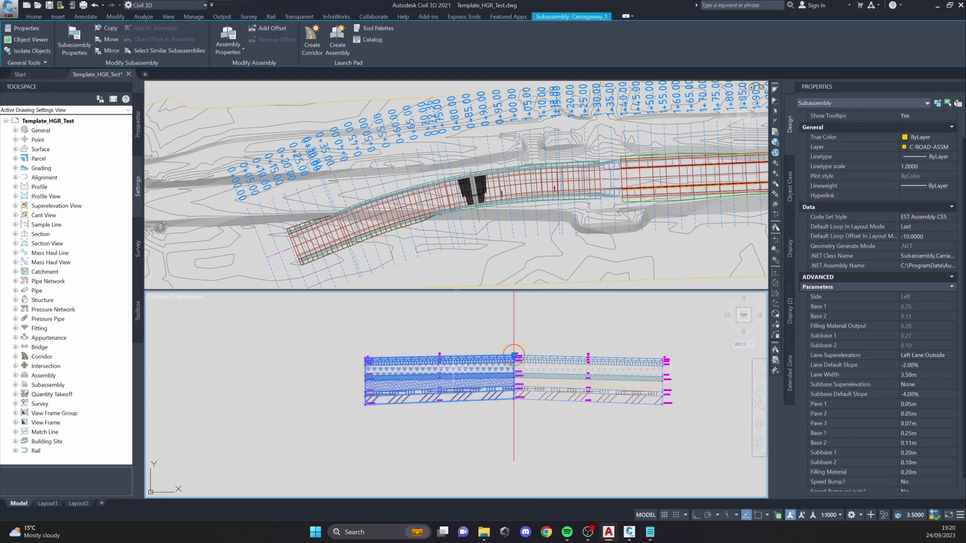
scroll(513, 356, "up", 3)
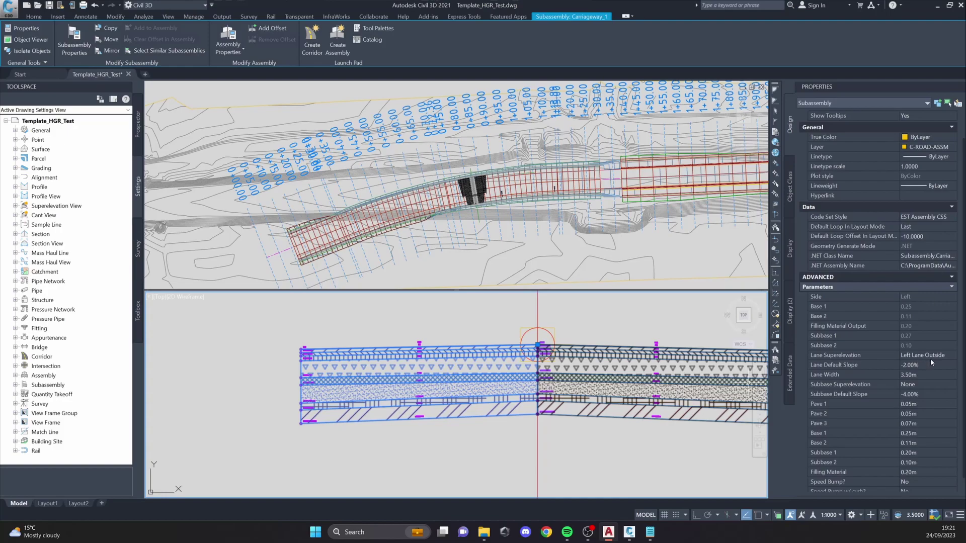
Step: Set the right Carriageway_1 subassembly's Lane Superelevation to Right Lane Outside
key("Escape")
left_click(760, 378)
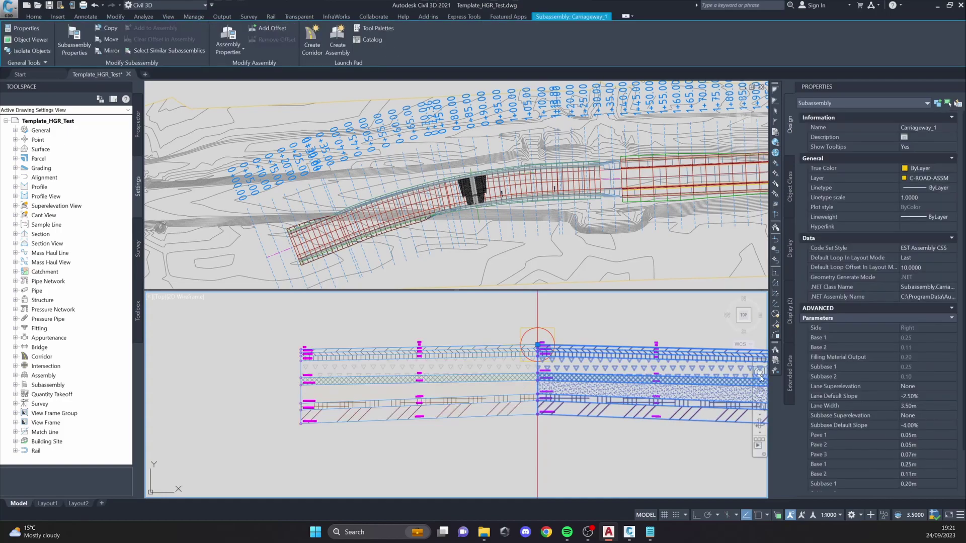
left_click(912, 388)
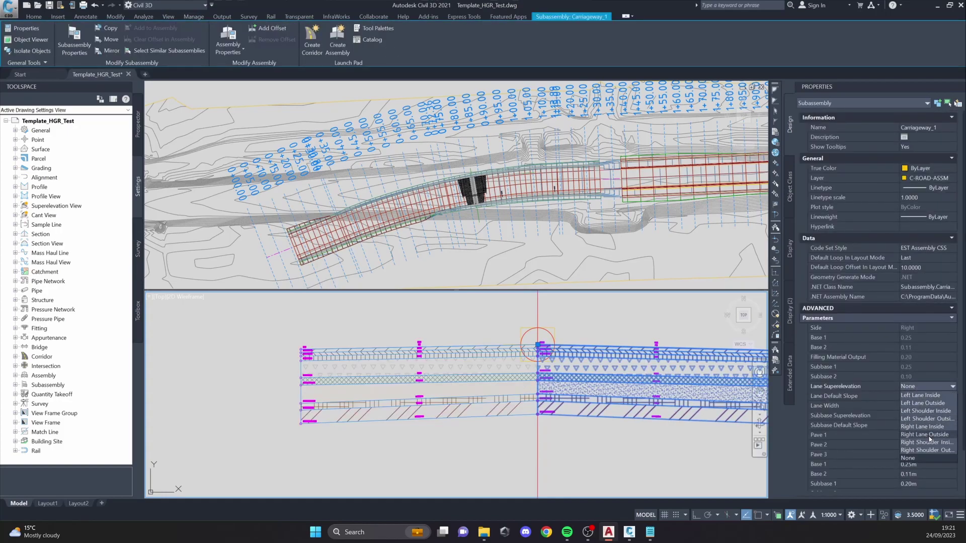
left_click(929, 437)
key("Escape")
Step: Set the left Carriageway_1 subassembly's Subbase Superelevation to Left Lane Outside
left_click(454, 361)
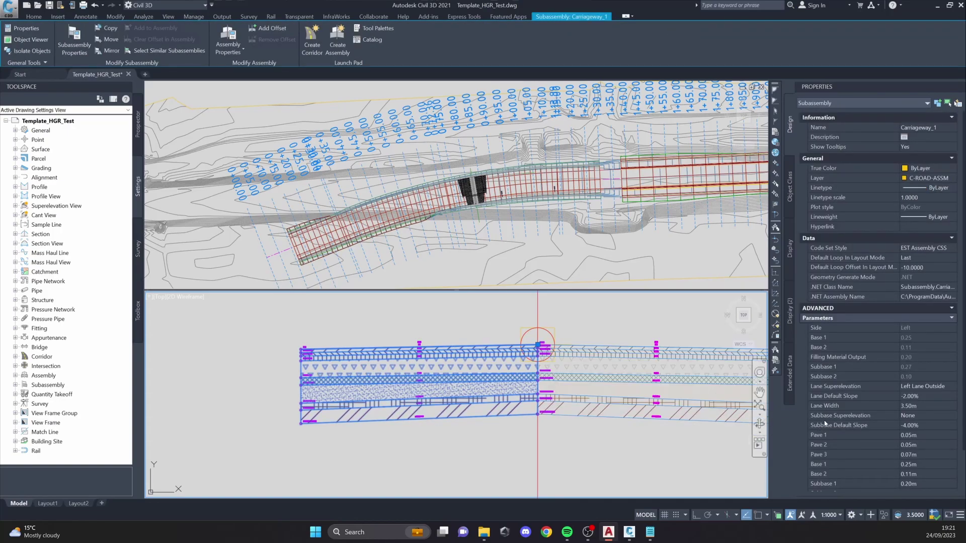
left_click(915, 417)
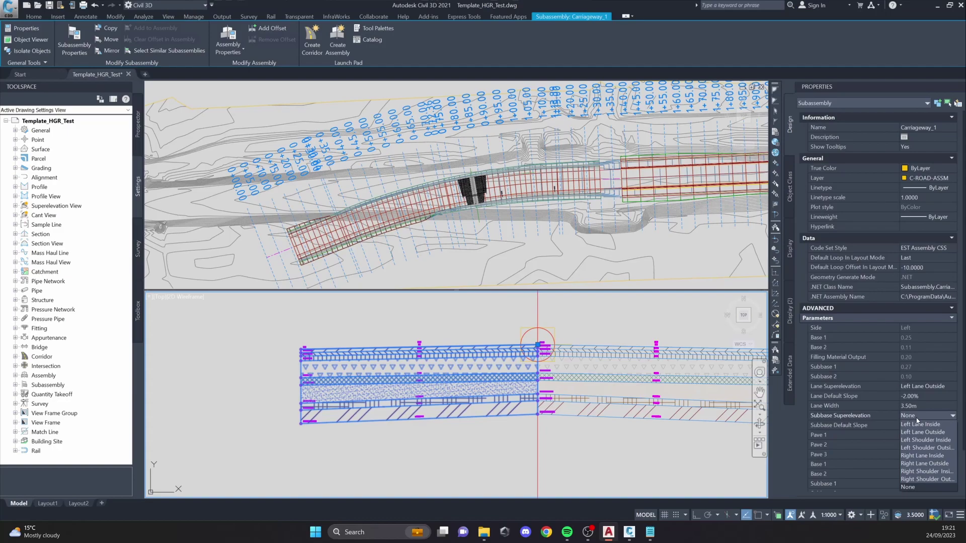
left_click(939, 432)
key("Escape")
Step: Set the right Carriageway_1 subassembly's Subbase Superelevation to Right Lane Outside
left_click(719, 398)
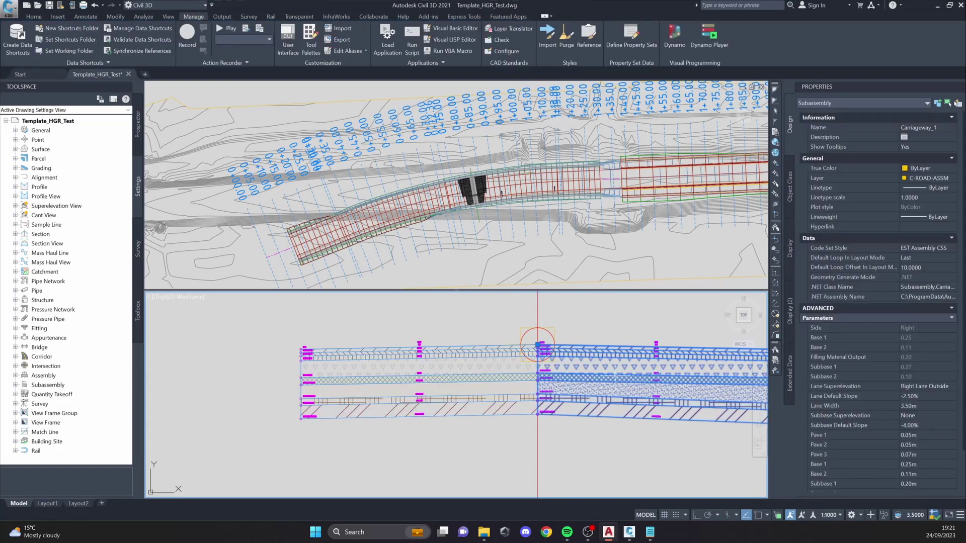
left_click(917, 415)
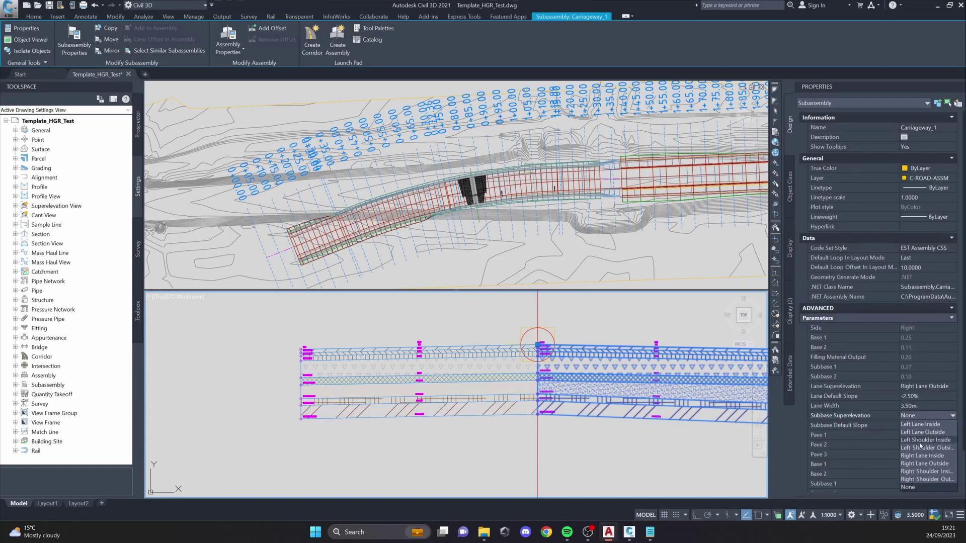
left_click(925, 463)
key("Escape")
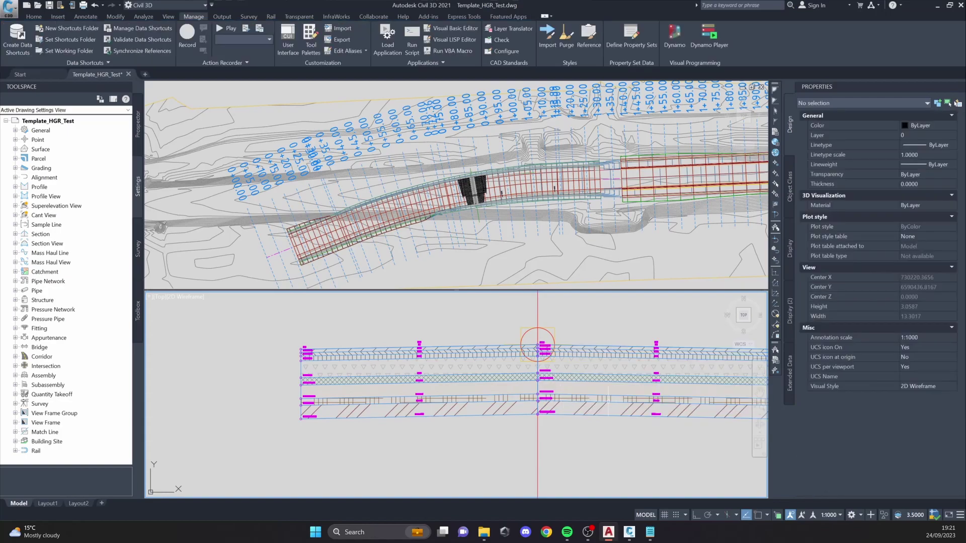
Step: Select the Tee nr 1 alignment, look over its superelevation commands, and clear the selection
middle_click_drag(589, 399, 516, 395)
left_click(193, 312)
key("Escape")
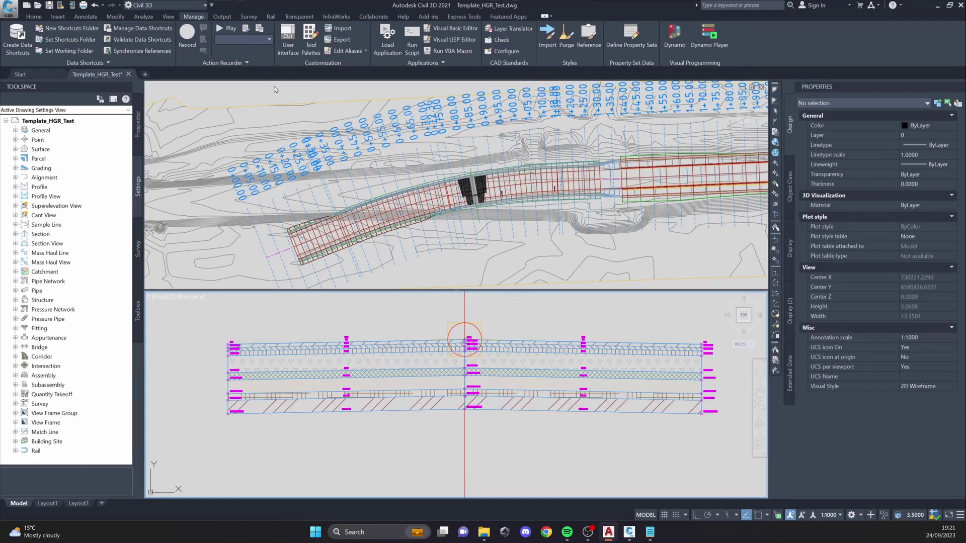
left_click(280, 252)
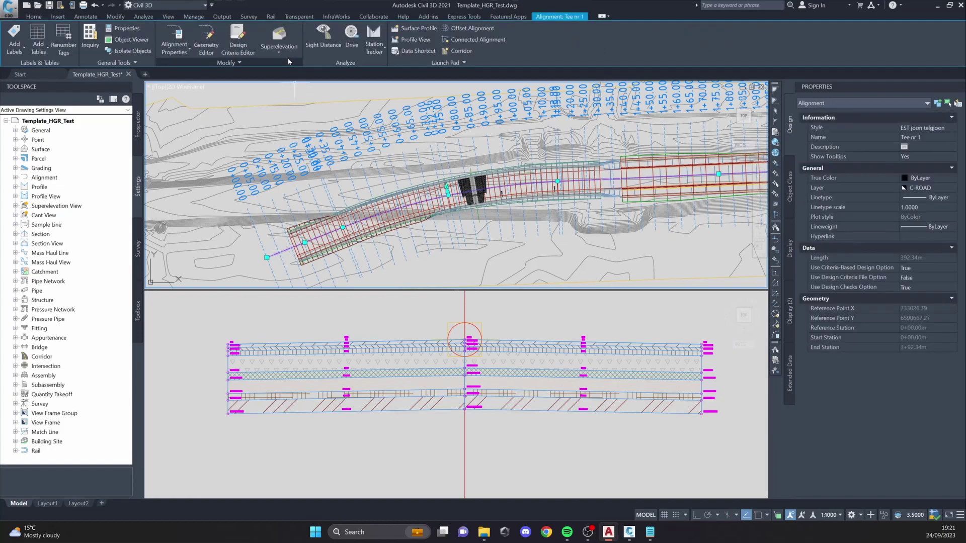
left_click(287, 60)
left_click(285, 53)
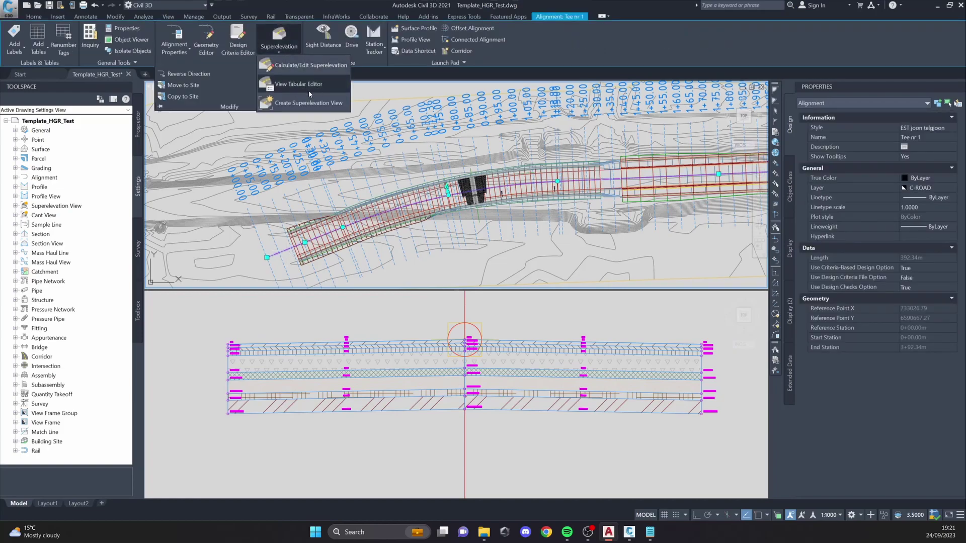
key("Escape")
key("Escape")
middle_click_drag(484, 224, 528, 238)
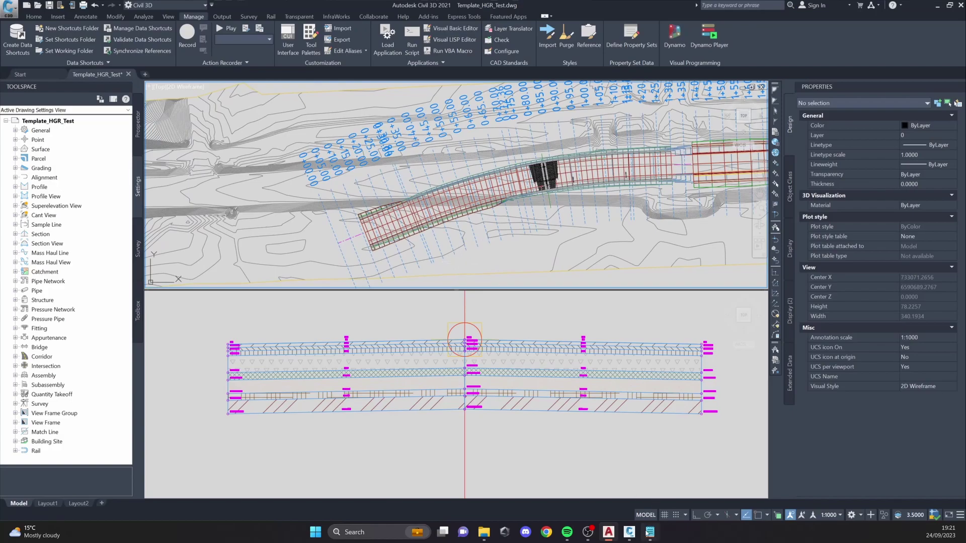
Step: Switch to Subassembly Composer with Carriageway_1.pkt and open the enumeration definitions
left_click(629, 532)
left_click(197, 100)
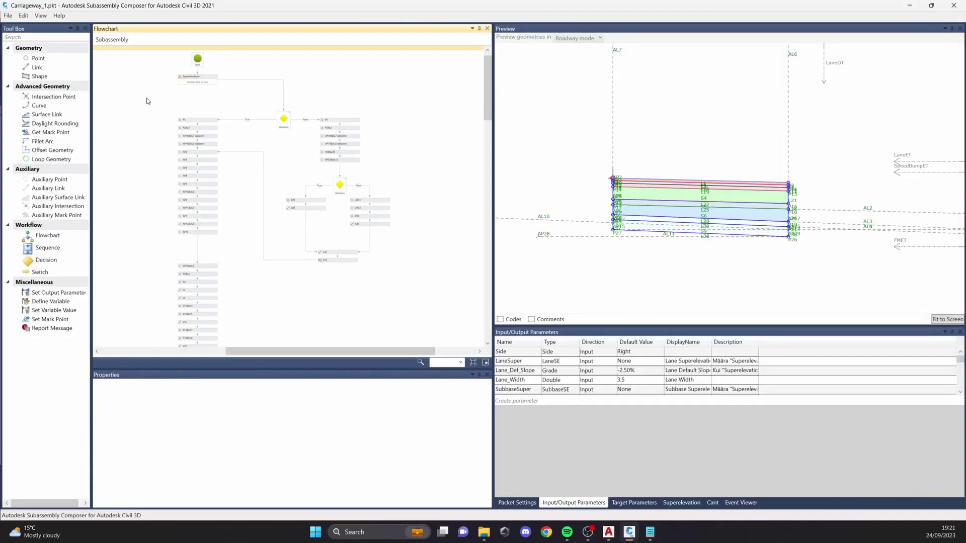
scroll(121, 88, "up", 4, "ctrl")
left_click_drag(266, 351, 279, 351)
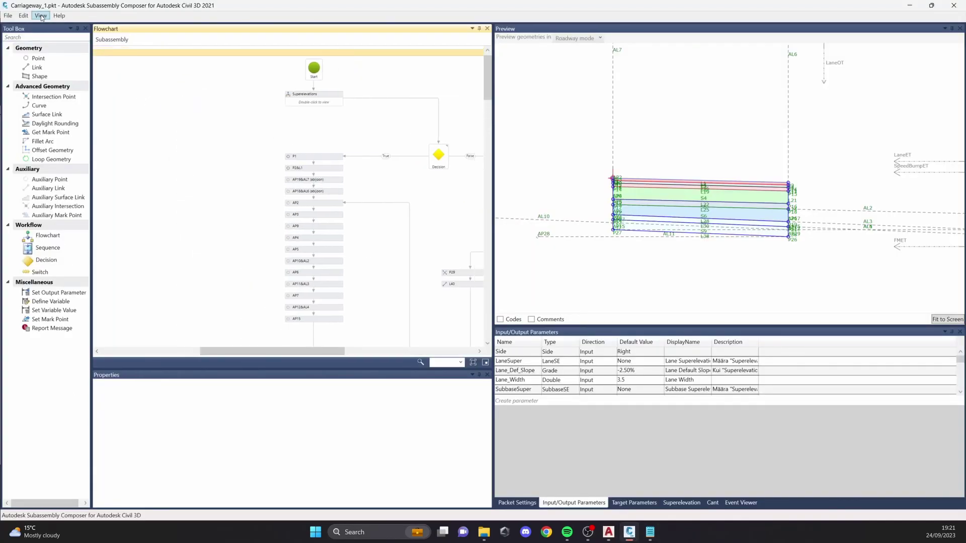
left_click(41, 16)
left_click(75, 143)
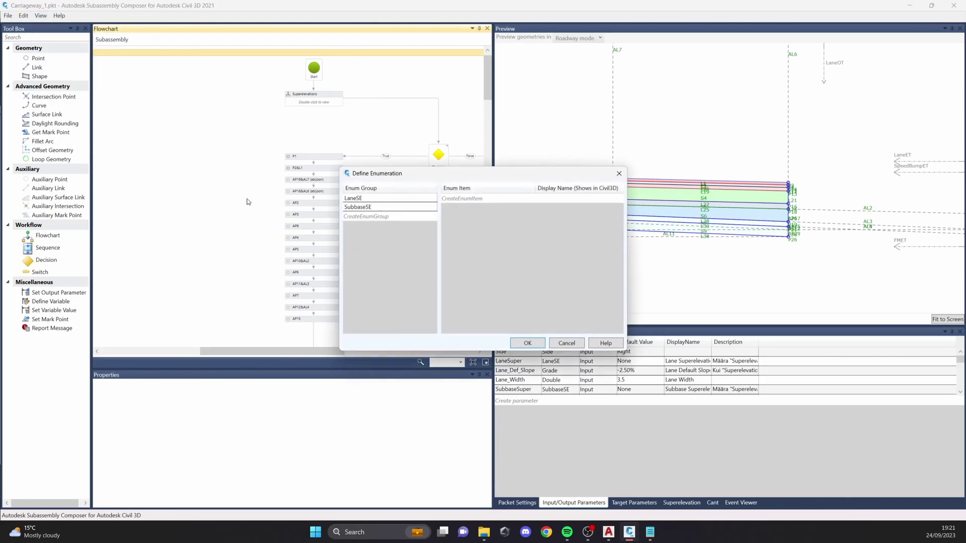
Step: Compare the two enum groups and examine the LaneSE items from LeftLI through None with their display names
left_click(381, 197)
left_click(385, 208)
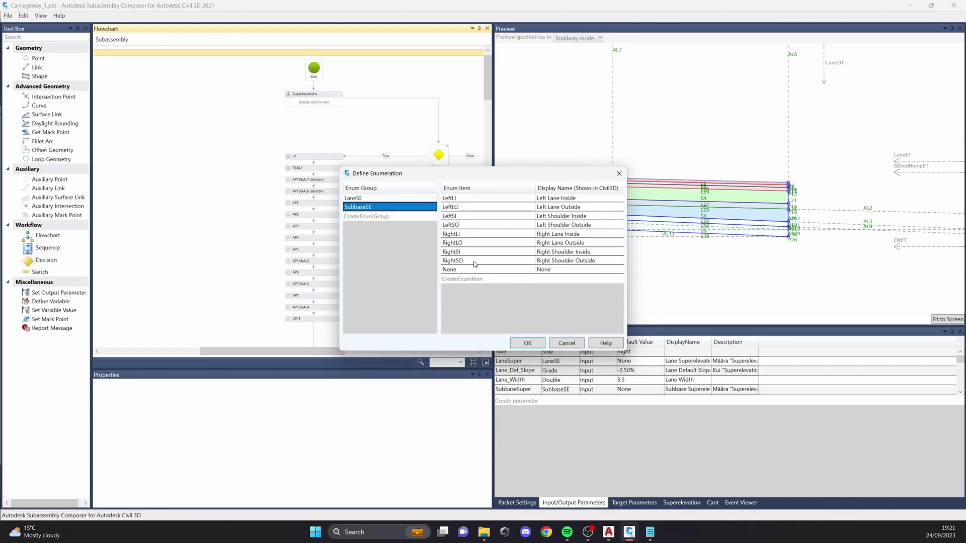
left_click(368, 200)
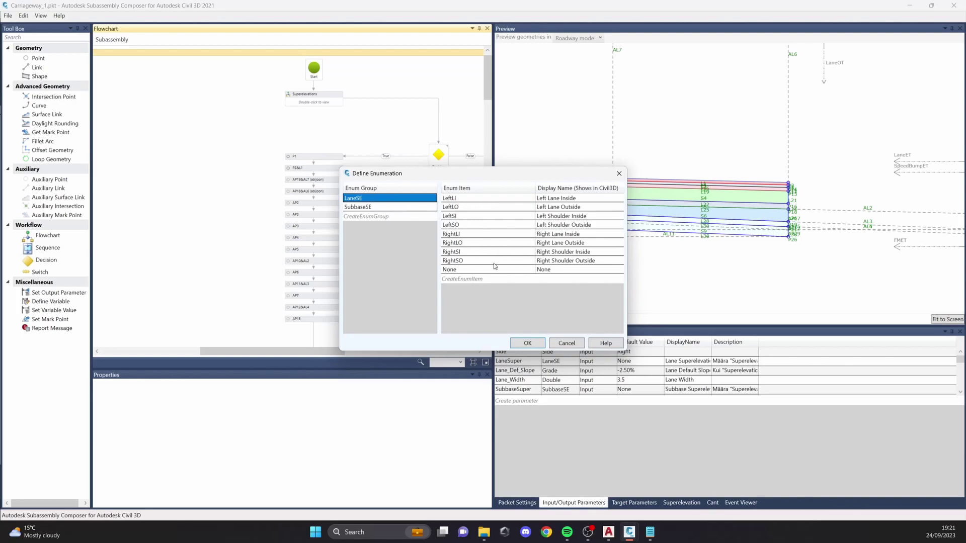
left_click(471, 206)
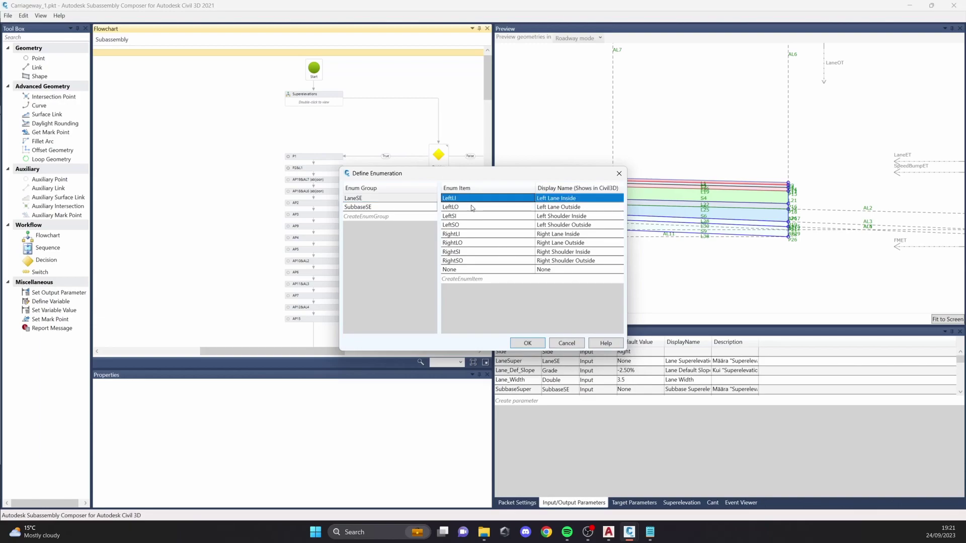
left_click(474, 216)
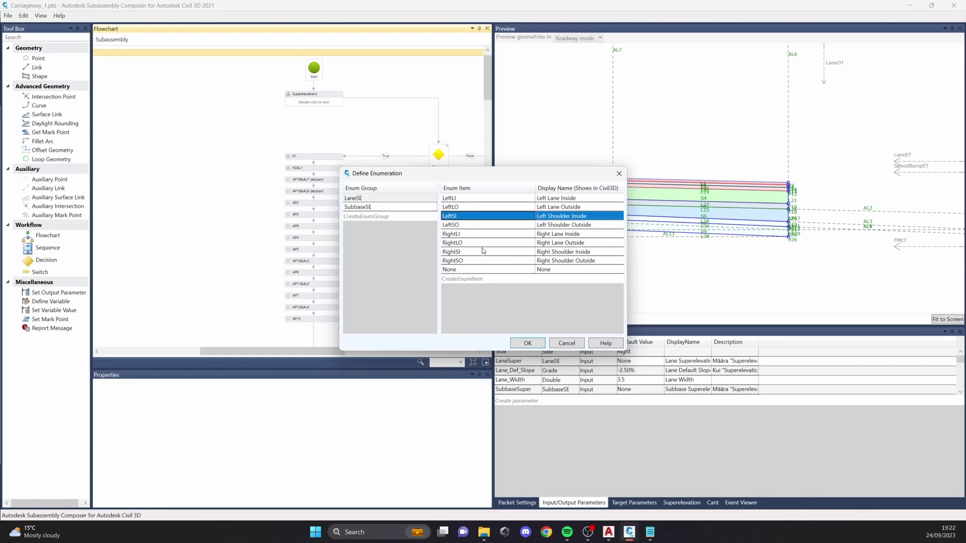
left_click(461, 270)
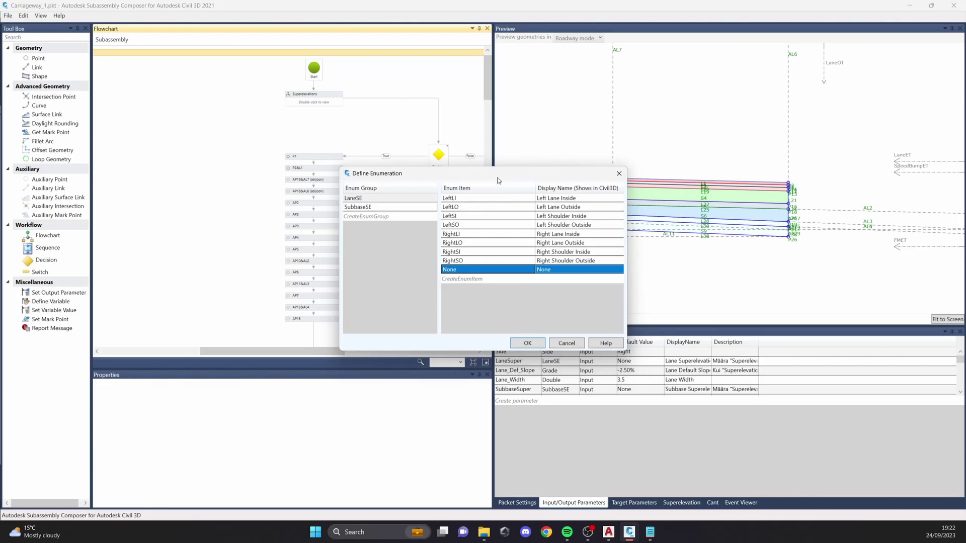
Step: Examine the SubbaseSE group's enum items and close the enumeration definitions without saving changes
left_click_drag(485, 179, 507, 175)
left_click(394, 203)
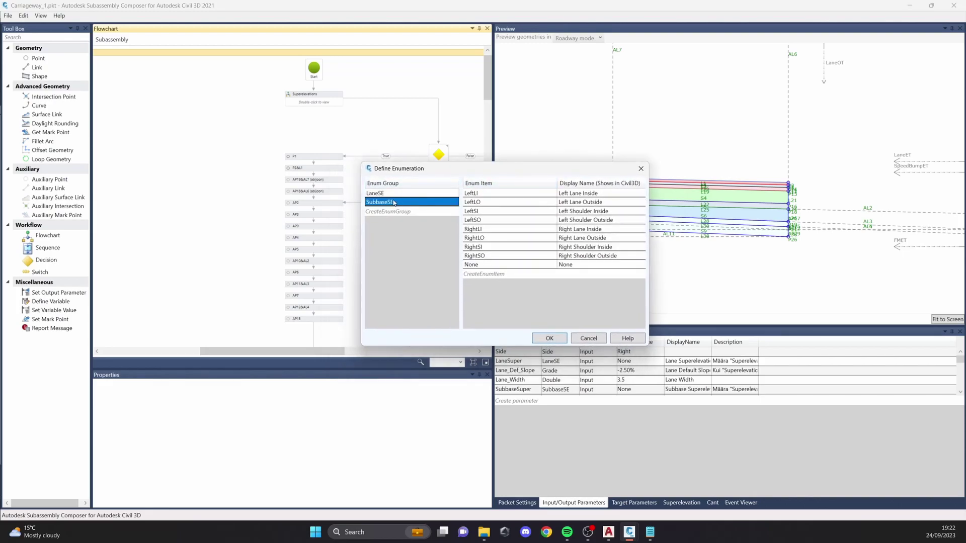
left_click(490, 195)
left_click(488, 204)
left_click(486, 213)
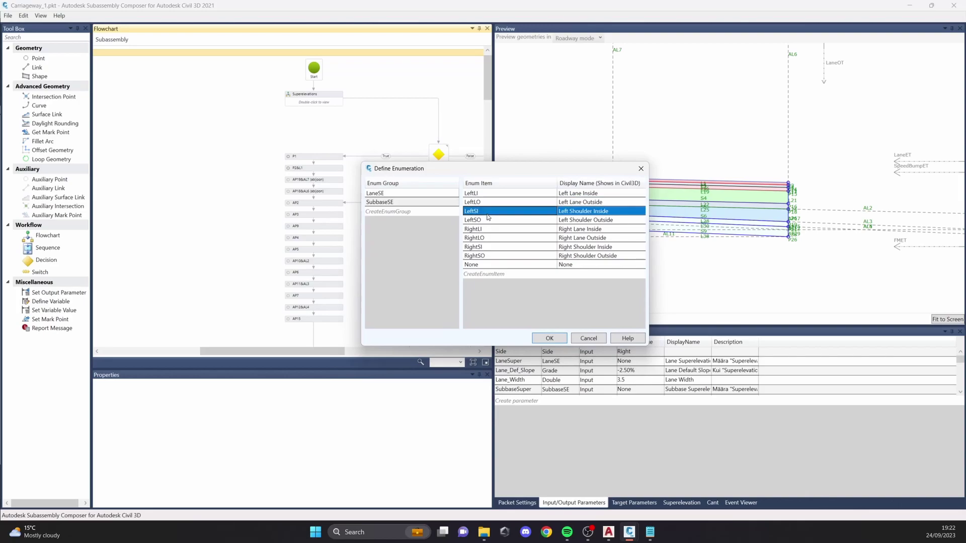
left_click(588, 339)
Step: Open the nested Superelevations flowchart at the start of the subassembly's main flowchart
scroll(328, 125, "up", 2, "ctrl")
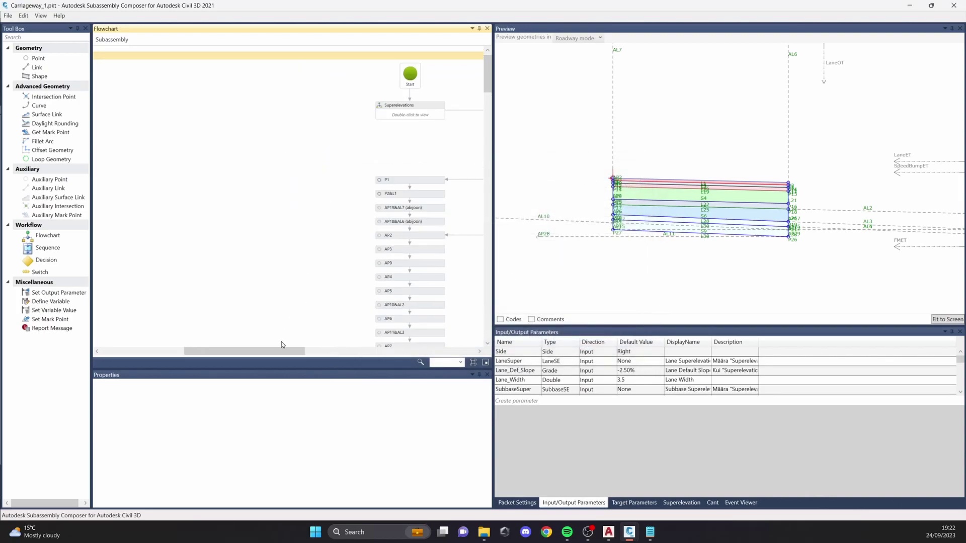
left_click_drag(282, 347, 312, 347)
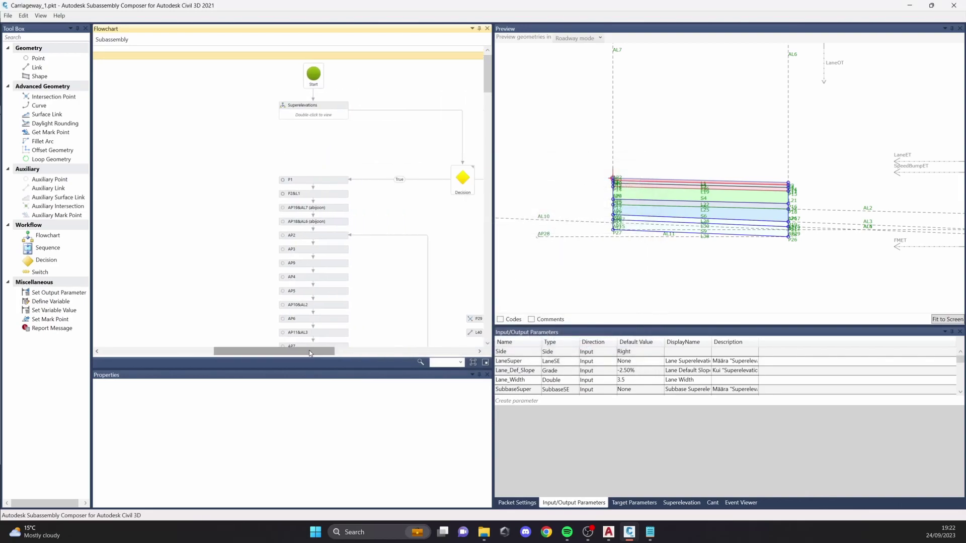
double_click(319, 115)
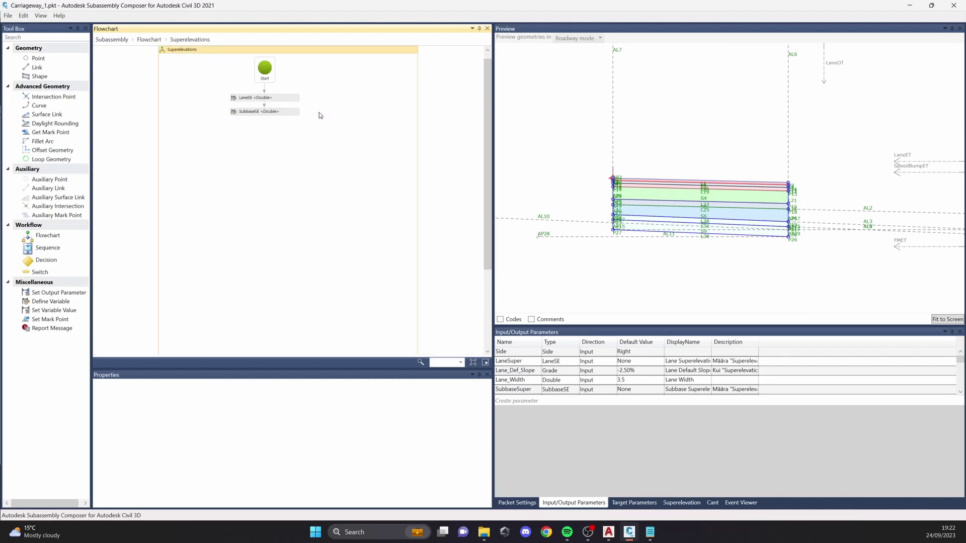
Step: Read the LaneSE variable's default expression in the Expression Editor and cancel out of it
left_click(282, 106)
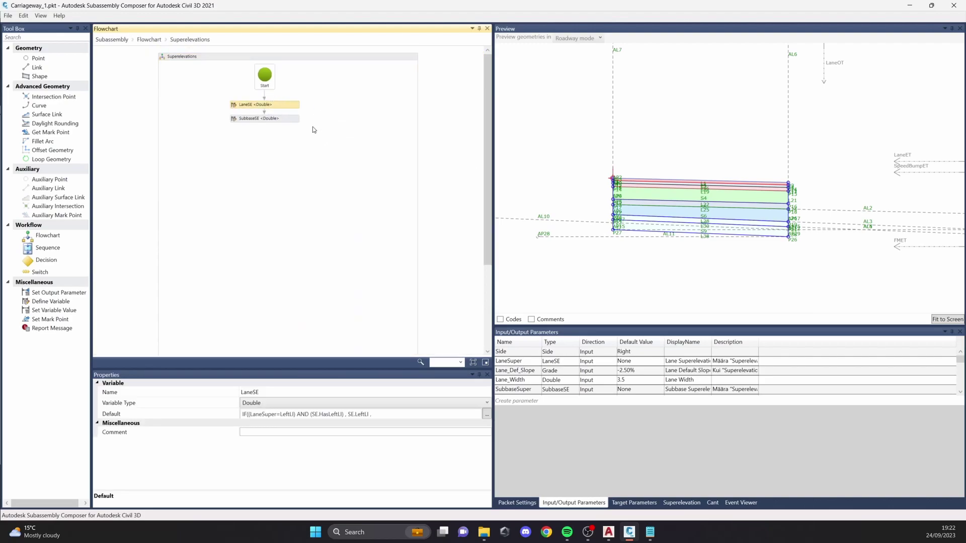
left_click(485, 414)
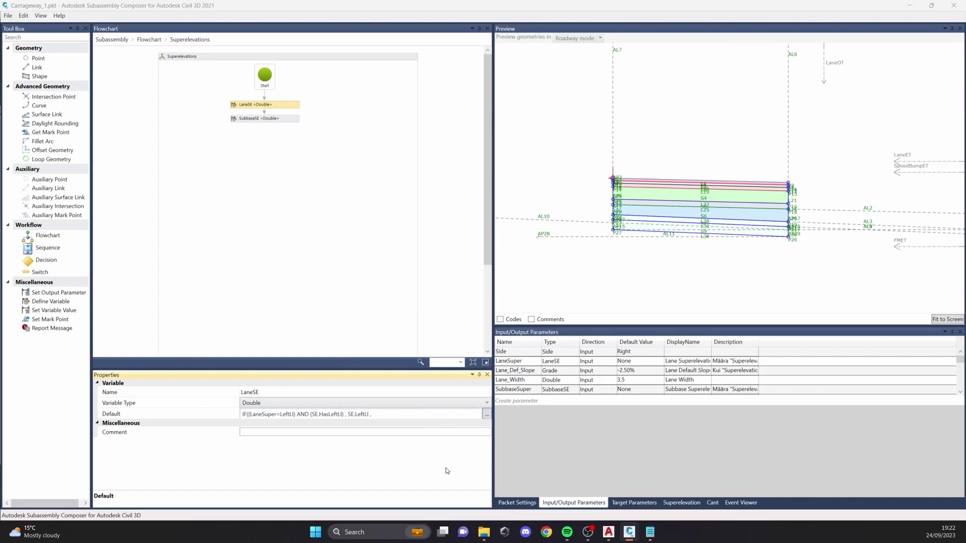
left_click_drag(407, 186, 430, 153)
left_click_drag(316, 156, 359, 165)
left_click(366, 165)
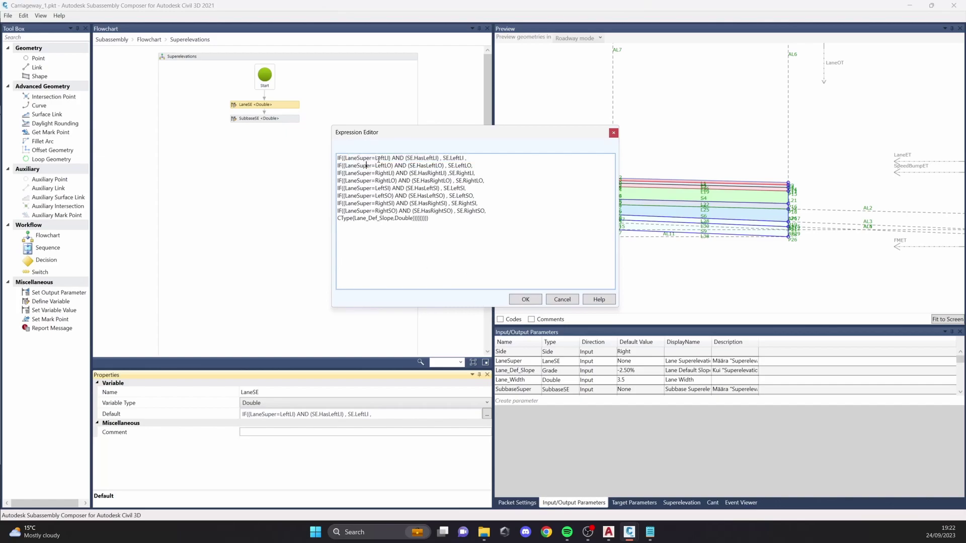
left_click_drag(451, 145, 526, 130)
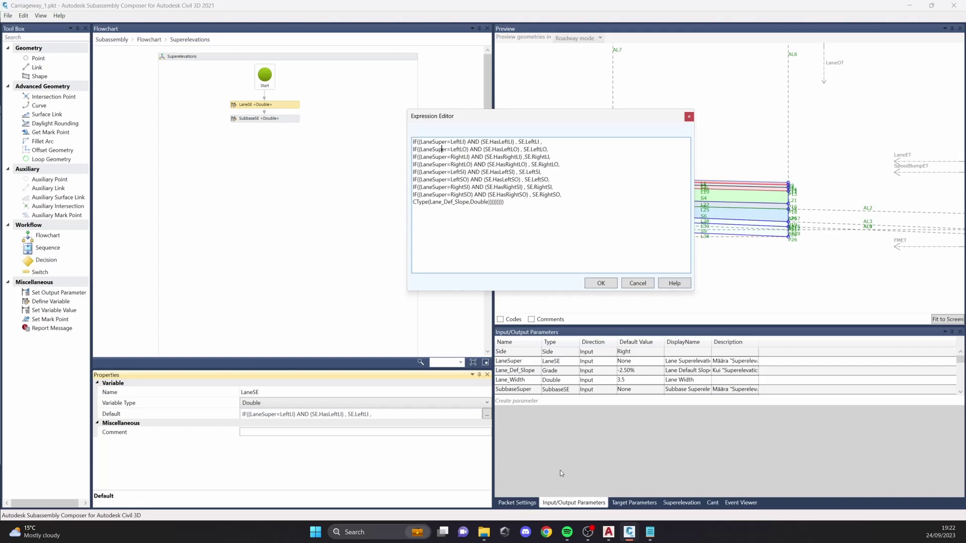
left_click(637, 282)
Step: Check the input parameters, including LaneSuper and Lane_Def_Slope, and locate the enumeration definition command
left_click(633, 502)
left_click(578, 503)
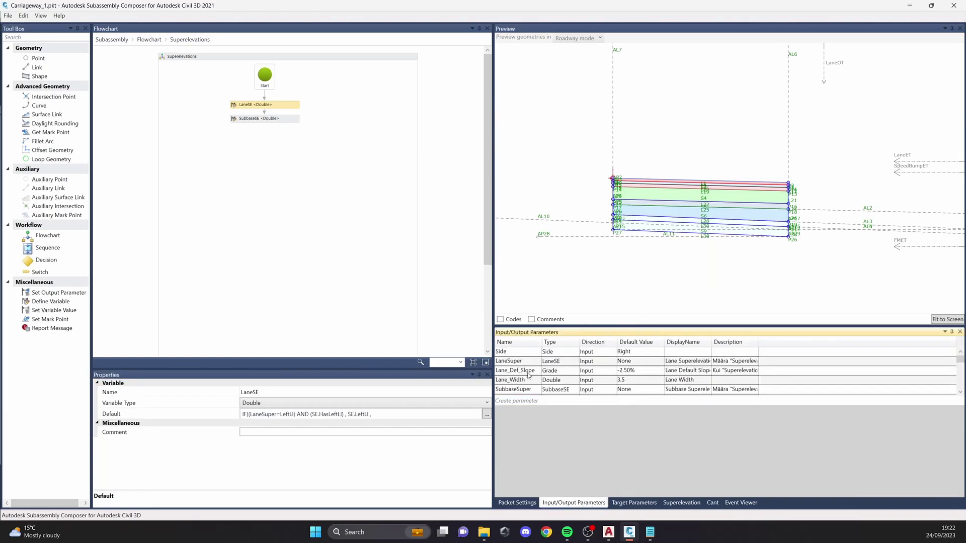
left_click(40, 15)
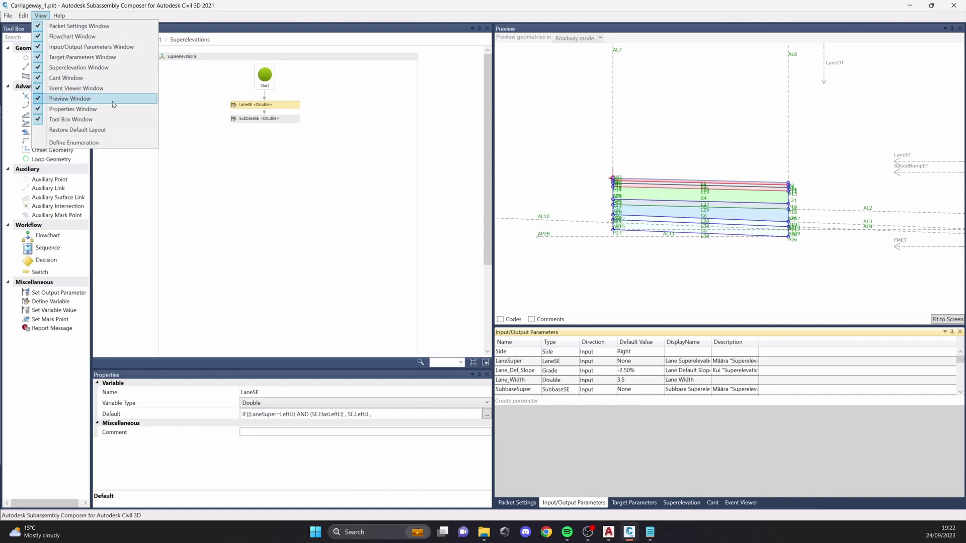
Step: Reopen the LaneSE default expression, review its nested IF conditions down to Lane_Def_Slope, and accept it unedited
left_click(486, 414)
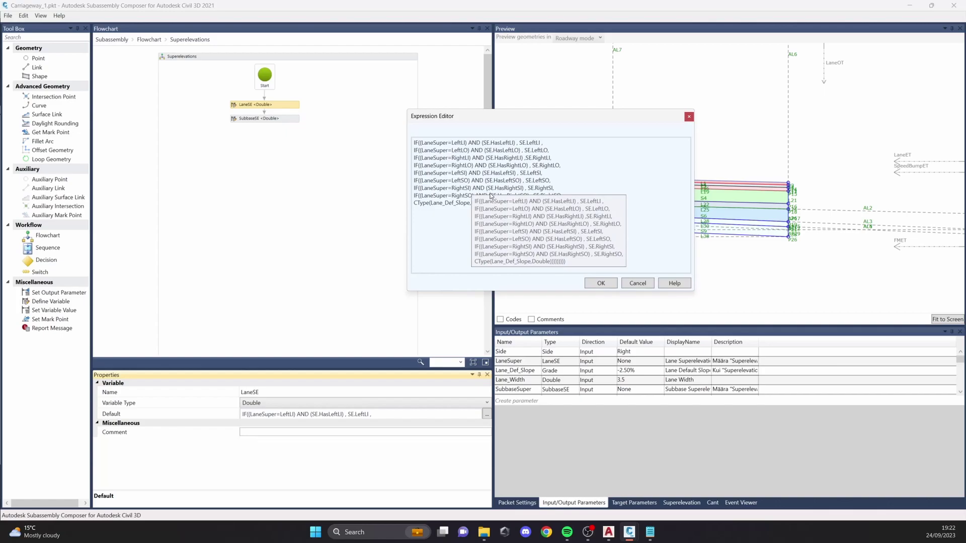
left_click_drag(444, 142, 413, 143)
left_click(560, 156)
left_click_drag(511, 201, 402, 143)
left_click(529, 226)
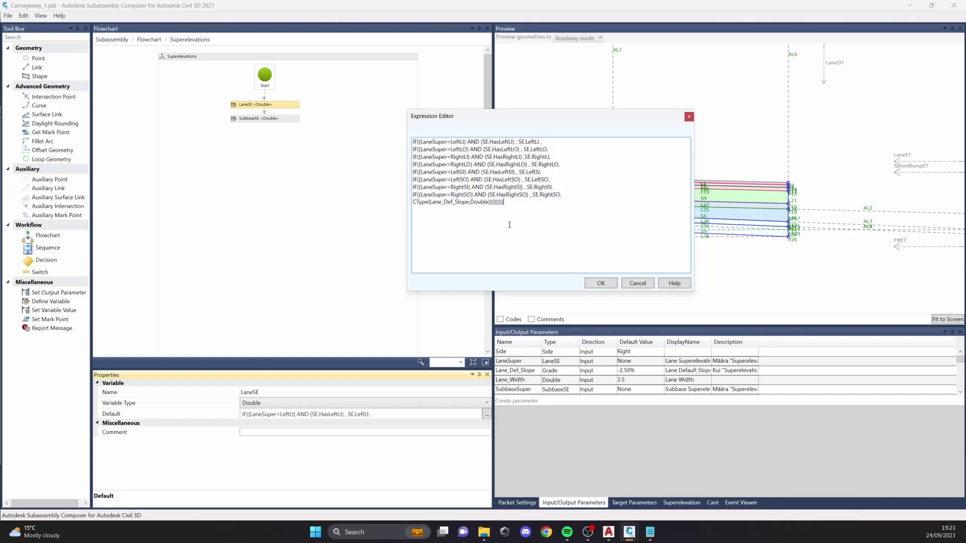
left_click(600, 283)
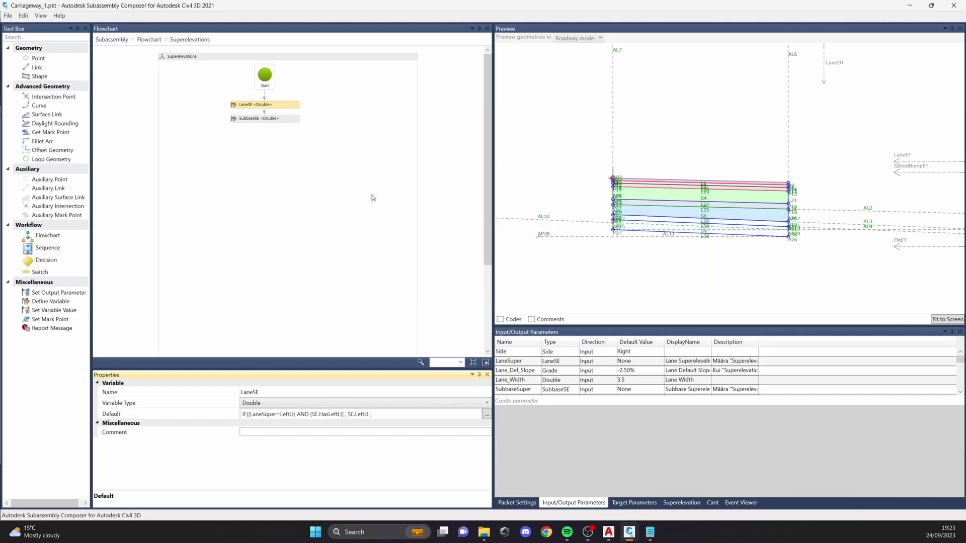
Step: Examine the SubbaseSE variable's default expression and its SubbaseSuper and Subbase_Def_Slope references, and cancel the editor
left_click(285, 123)
left_click(487, 413)
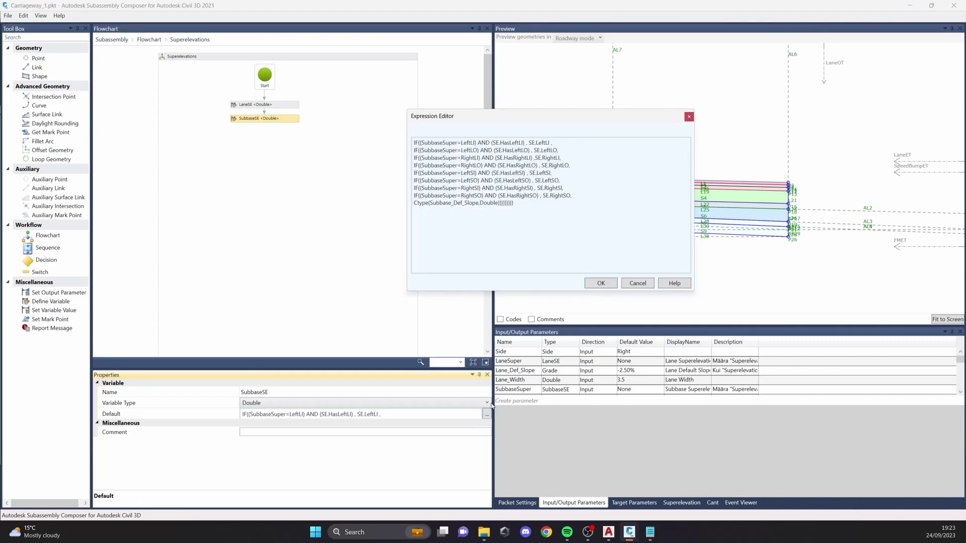
double_click(430, 202)
left_click(457, 205)
left_click_drag(428, 201, 452, 196)
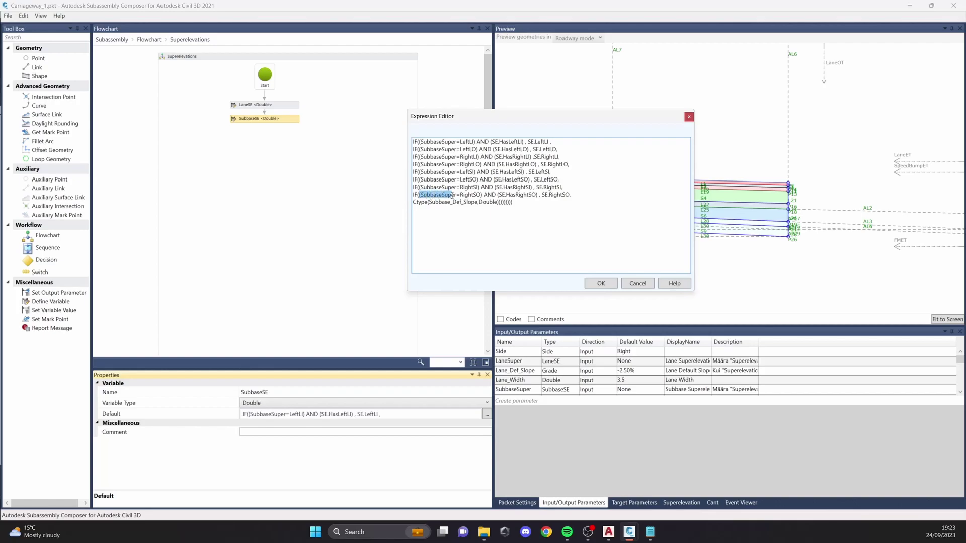
left_click(637, 283)
Step: Return to the main flowchart and examine its decision branches, point and link sequence, and shape groups
left_click(149, 39)
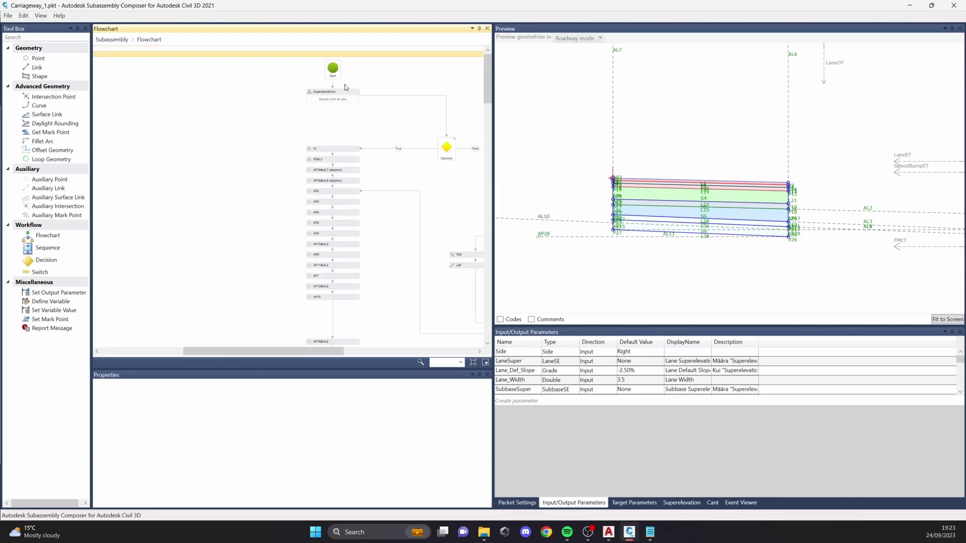
scroll(294, 154, "up", 3, "ctrl")
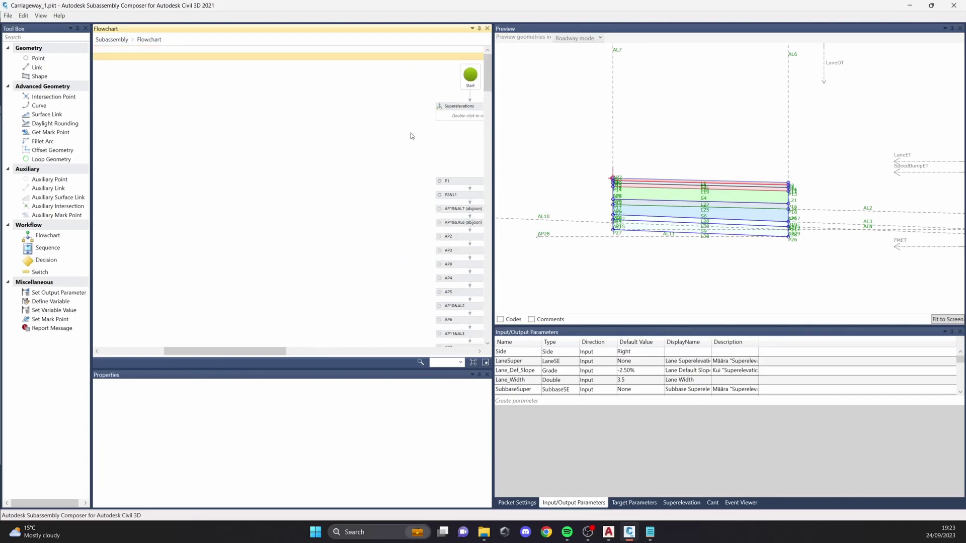
left_click_drag(263, 352, 369, 351)
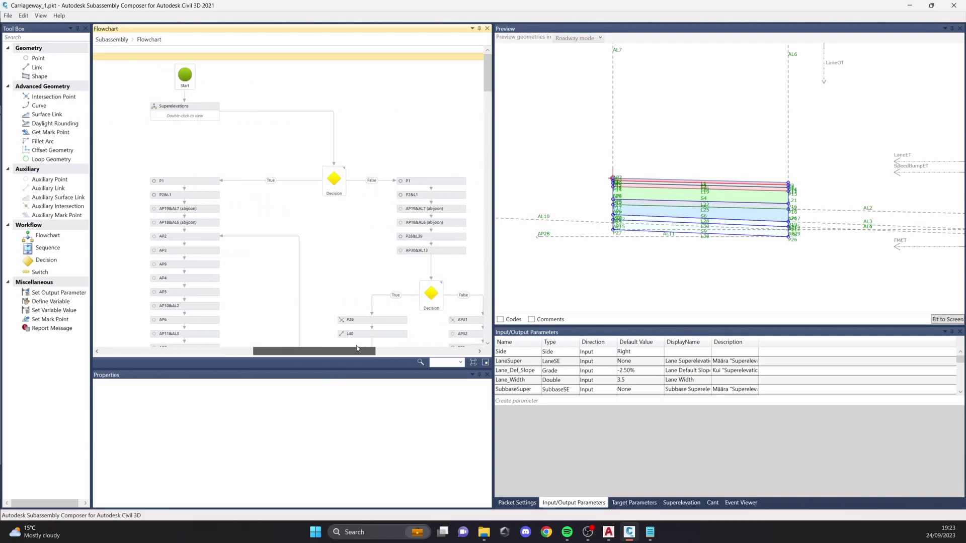
scroll(355, 283, "down", 5)
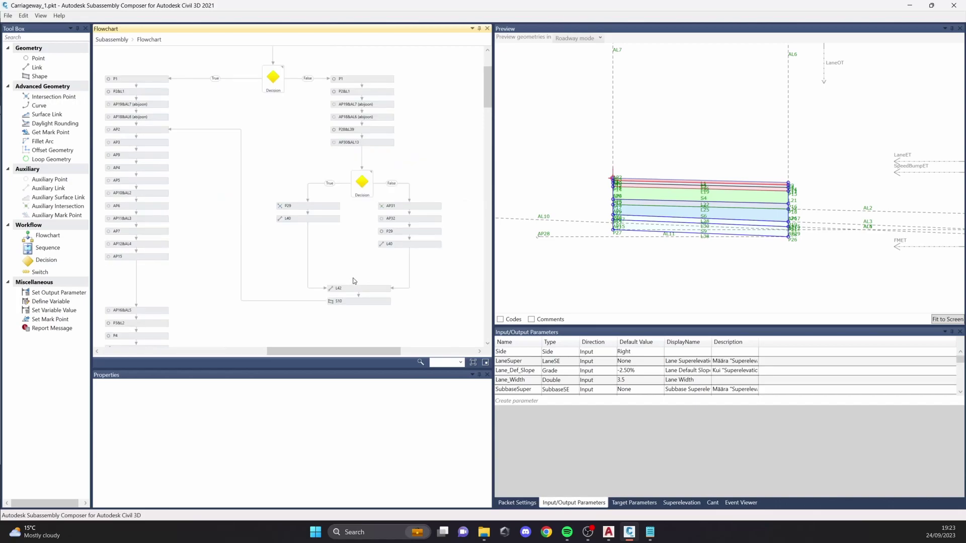
left_click_drag(374, 352, 344, 352)
scroll(382, 313, "down", 11)
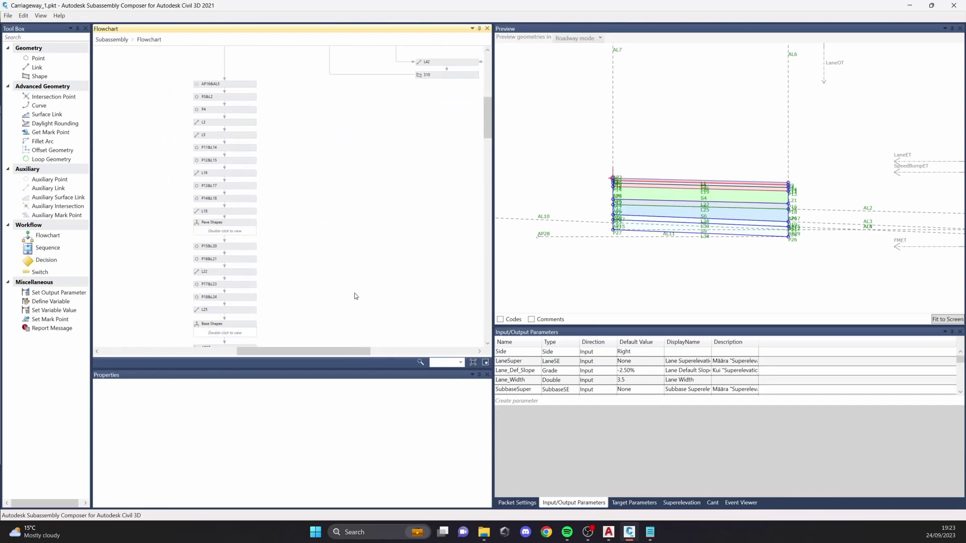
scroll(378, 239, "up", 10)
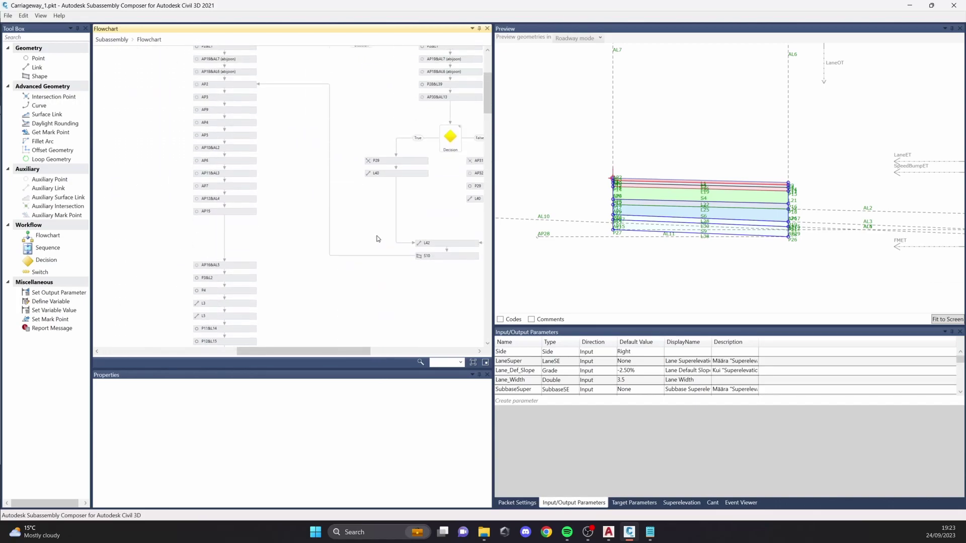
left_click_drag(349, 352, 359, 352)
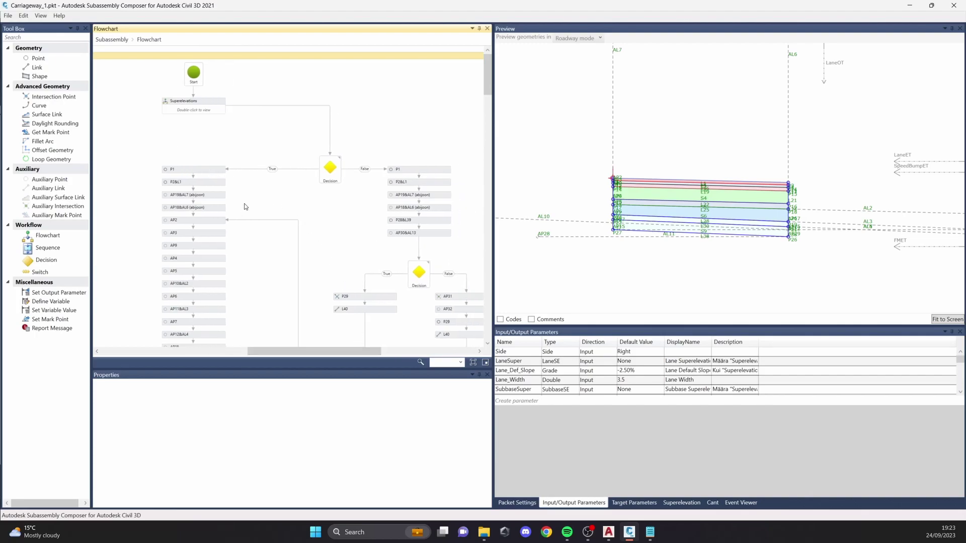
Step: Inspect the first flowchart decision's condition and locate the matching Speed_Bump input parameter
left_click(332, 175)
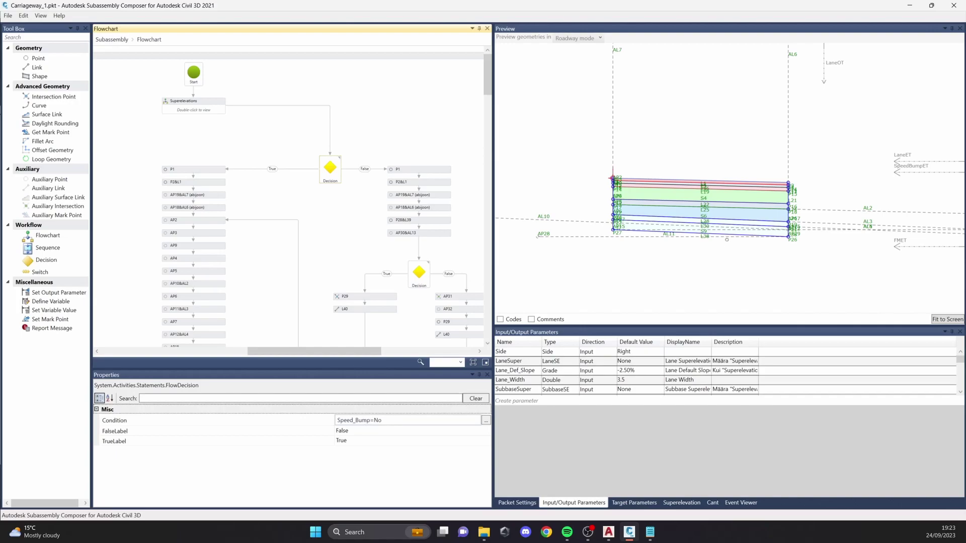
left_click(625, 504)
left_click(587, 503)
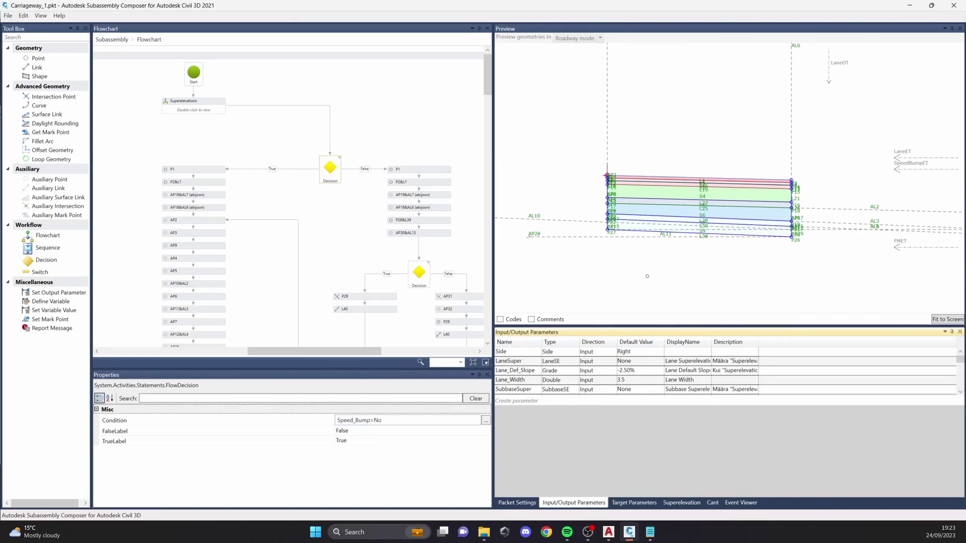
scroll(587, 373, "down", 10)
scroll(587, 373, "down", 2)
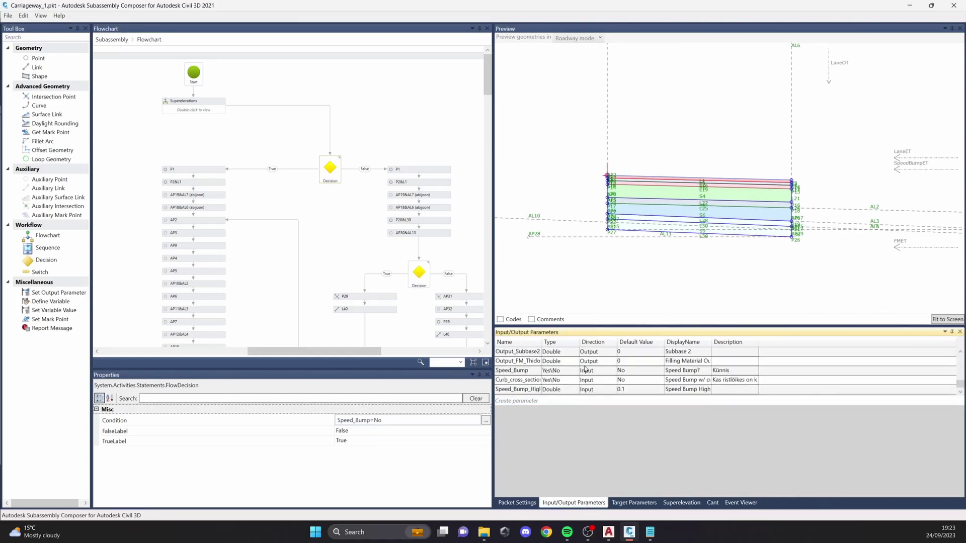
left_click(529, 374)
Step: Set the default value of the Speed_Bump parameter to Yes
scroll(667, 253, "up", 1)
mouse_move(691, 215)
middle_mouse_down()
mouse_move(653, 218)
mouse_move(670, 223)
mouse_move(677, 269)
mouse_move(638, 238)
middle_mouse_up()
scroll(674, 264, "up", 2)
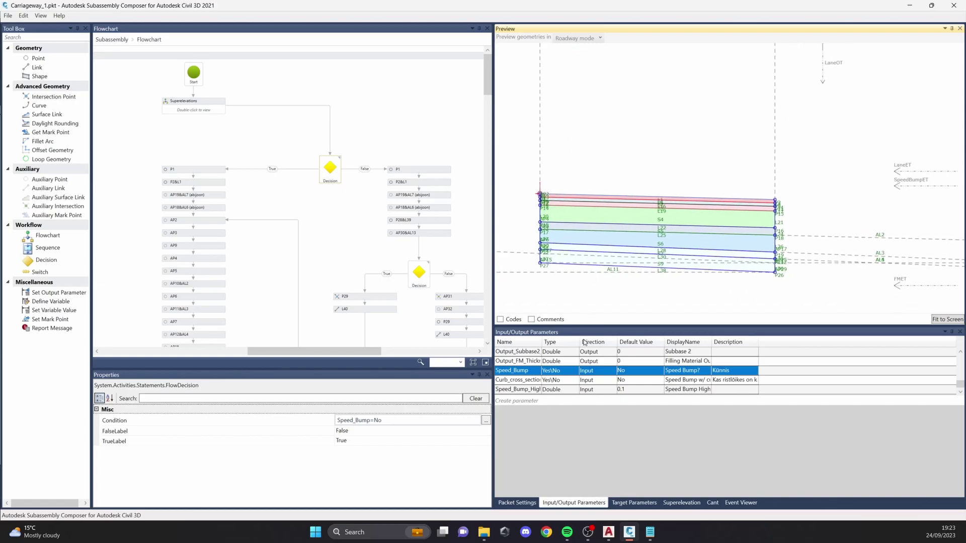
scroll(645, 203, "up", 3)
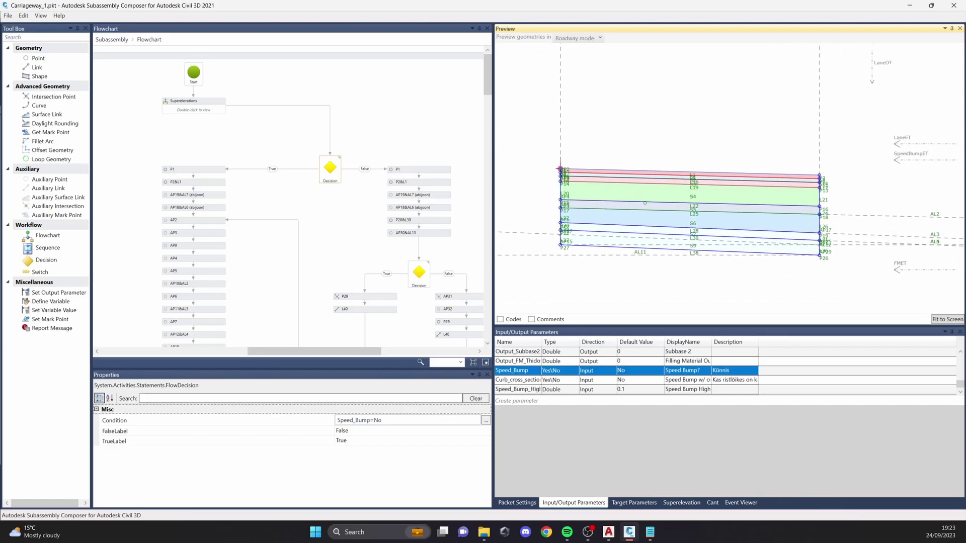
left_click(635, 371)
left_click(639, 371)
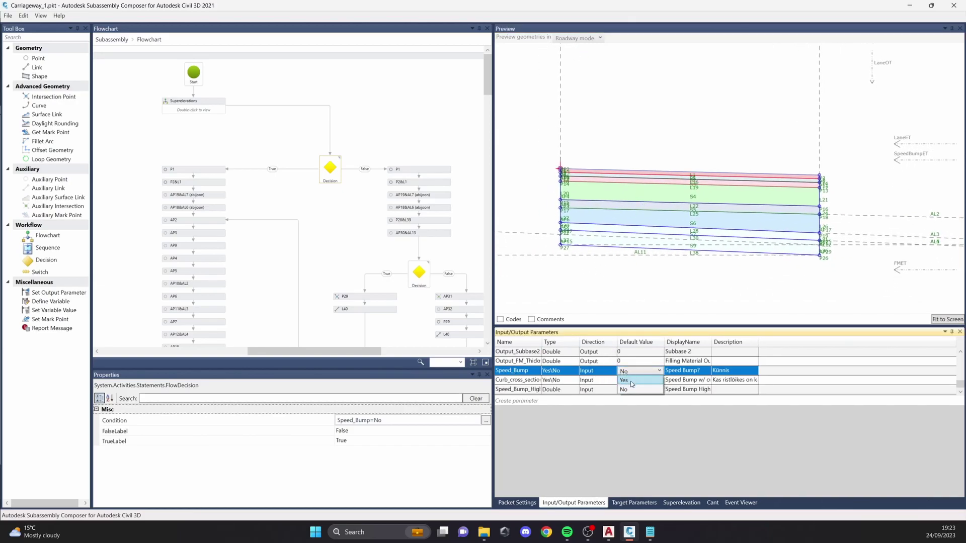
left_click(632, 381)
left_click(658, 144)
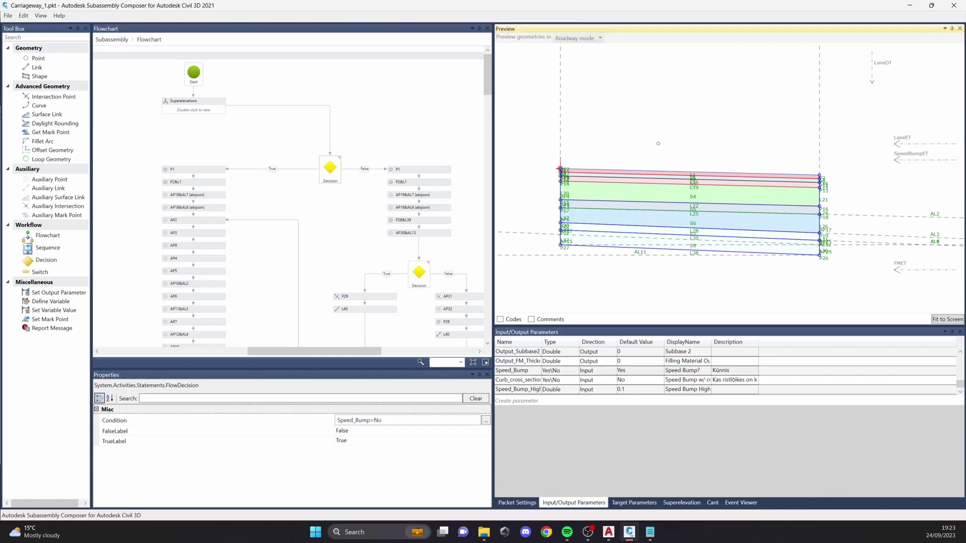
Step: Examine the speed bump shape S10 above the pavement layers and its sloped end at the lane's outer edge
scroll(708, 164, "up", 3)
left_click(332, 175)
middle_click_drag(625, 183, 684, 194)
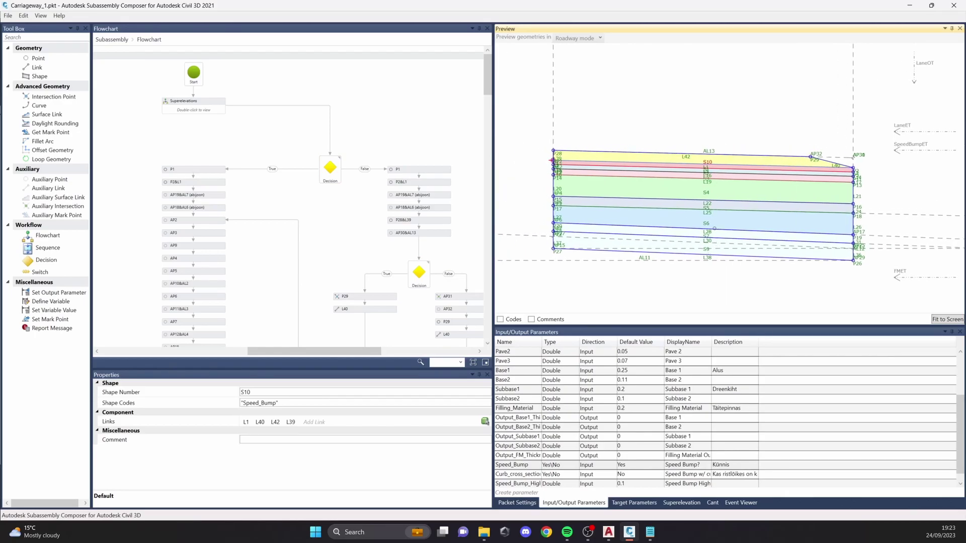
scroll(648, 418, "up", 3)
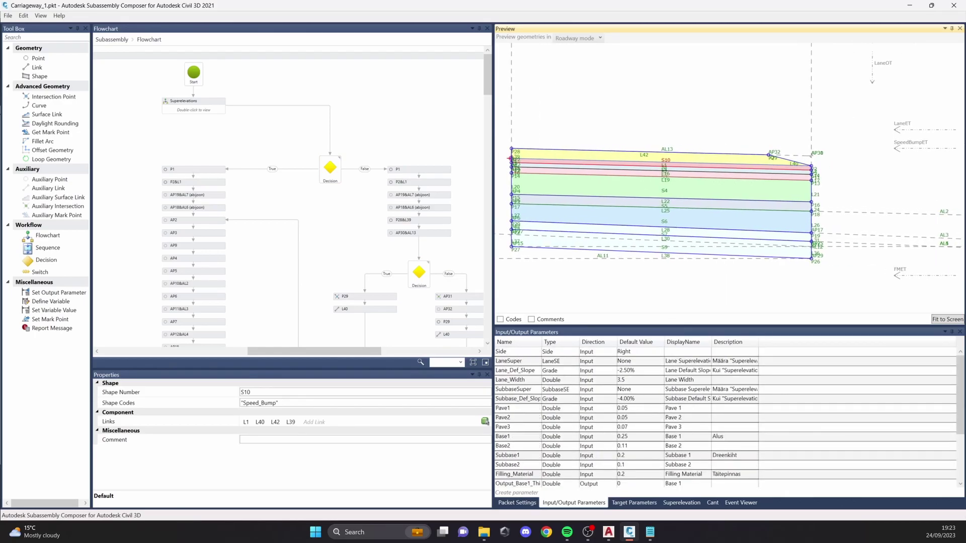
scroll(774, 157, "up", 2)
left_click_drag(909, 142, 911, 141)
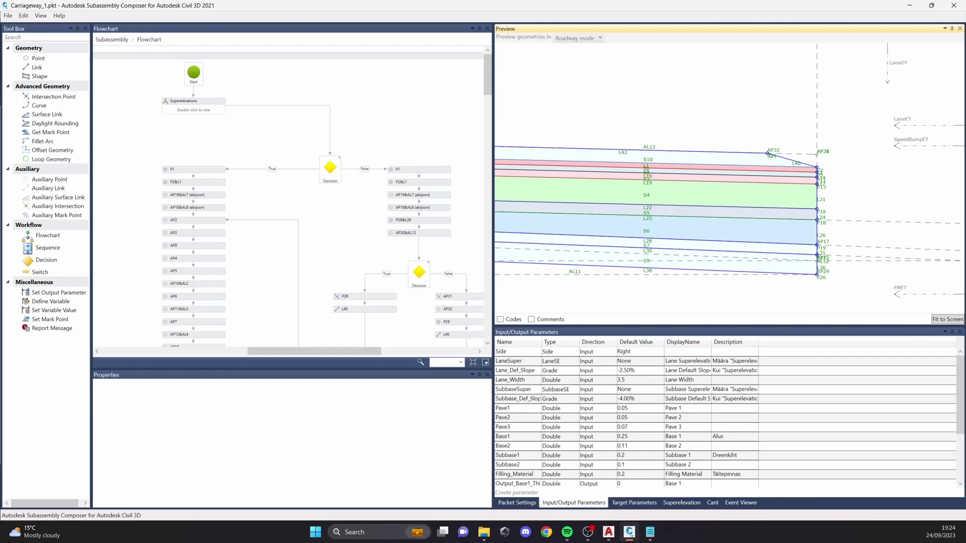
left_click_drag(900, 142, 913, 142)
Step: Locate the Speed_Bump and Curb_cross_section parameters and widen the name column to show the full parameter names
scroll(593, 426, "down", 3)
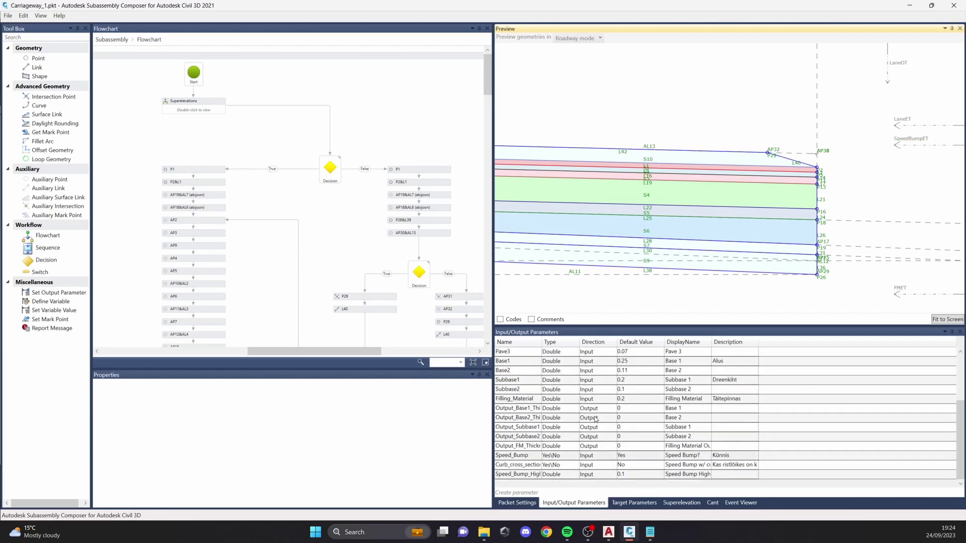
left_click(521, 457)
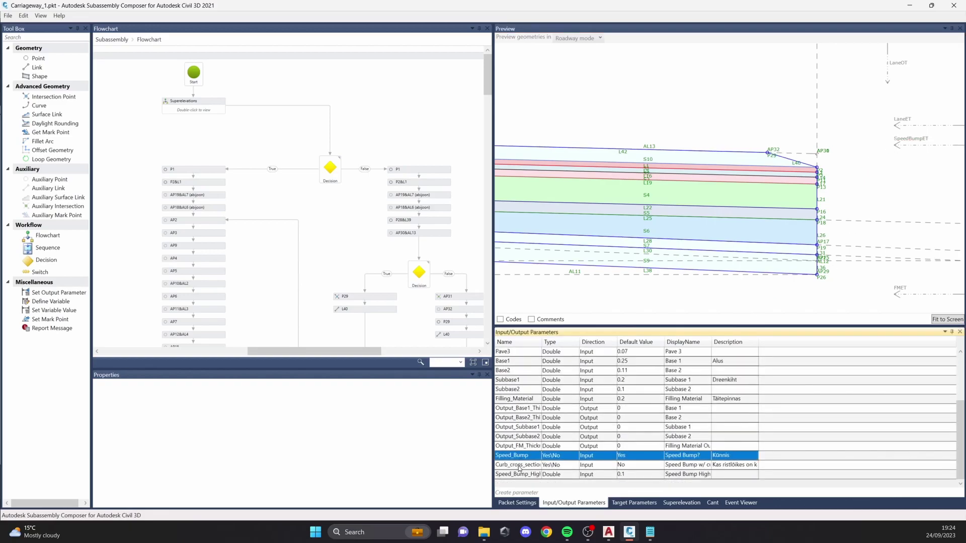
left_click(522, 466)
left_click_drag(542, 342, 560, 342)
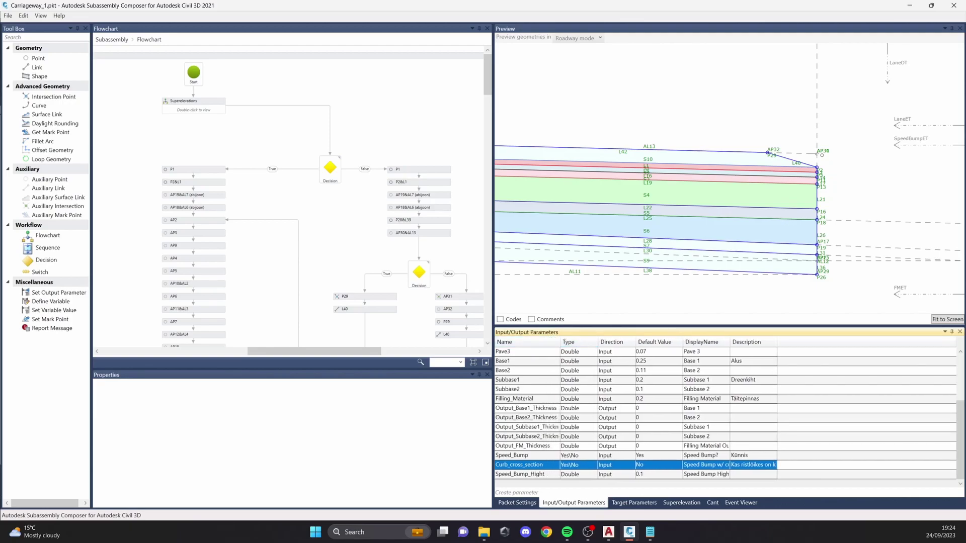
Step: Set the Curb_cross_section default value to Yes and examine the speed bump's outer edge in the preview
left_click(539, 449)
left_click(538, 463)
left_click(647, 467)
left_click(653, 475)
left_click(800, 165)
middle_click_drag(813, 157, 768, 158)
scroll(768, 158, "up", 5)
scroll(730, 177, "up", 2)
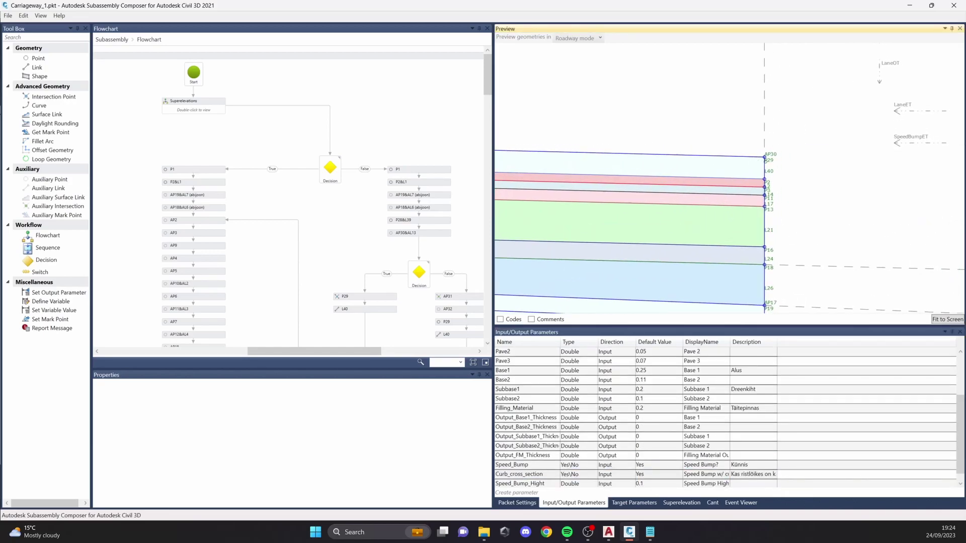
middle_click_drag(718, 161, 758, 160)
scroll(730, 162, "down", 1)
scroll(754, 161, "down", 1)
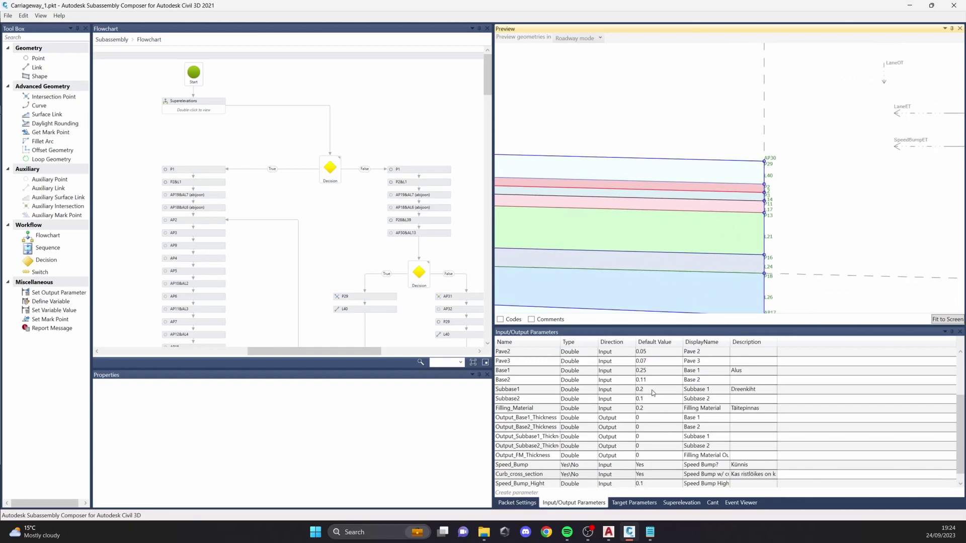
Step: Set the Curb_cross_section default value back to No and bring the whole speed bump into view
left_click(654, 474)
left_click(649, 493)
left_click(704, 142)
scroll(755, 187, "down", 3)
middle_click_drag(755, 187, 877, 186)
Step: Select shape S10, display the codes in the preview to review the speed bump and layer codes, and hide them again
left_click(745, 170)
left_click(499, 319)
scroll(739, 163, "up", 3)
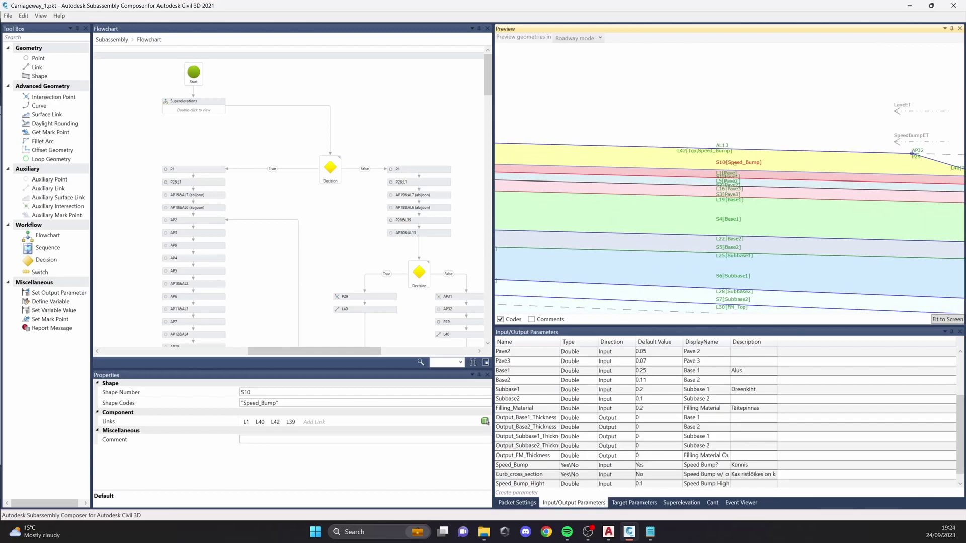
scroll(737, 166, "up", 2)
scroll(722, 174, "down", 5)
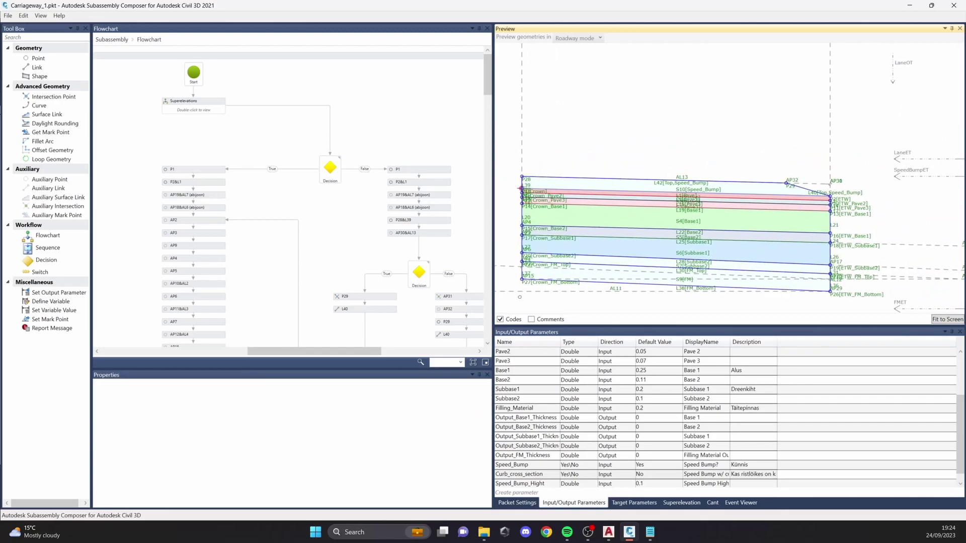
scroll(634, 289, "up", 1)
left_click(518, 322)
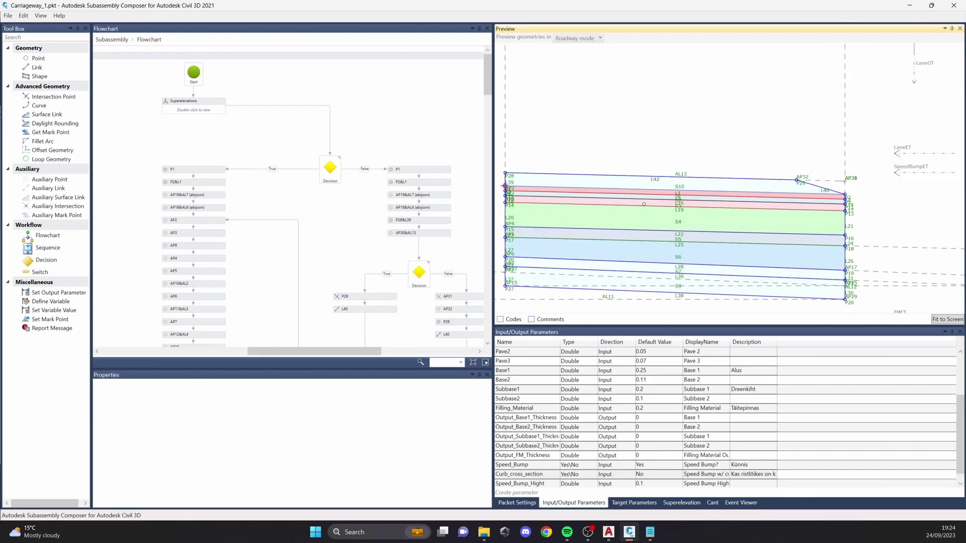
left_click(500, 320)
scroll(685, 222, "up", 1)
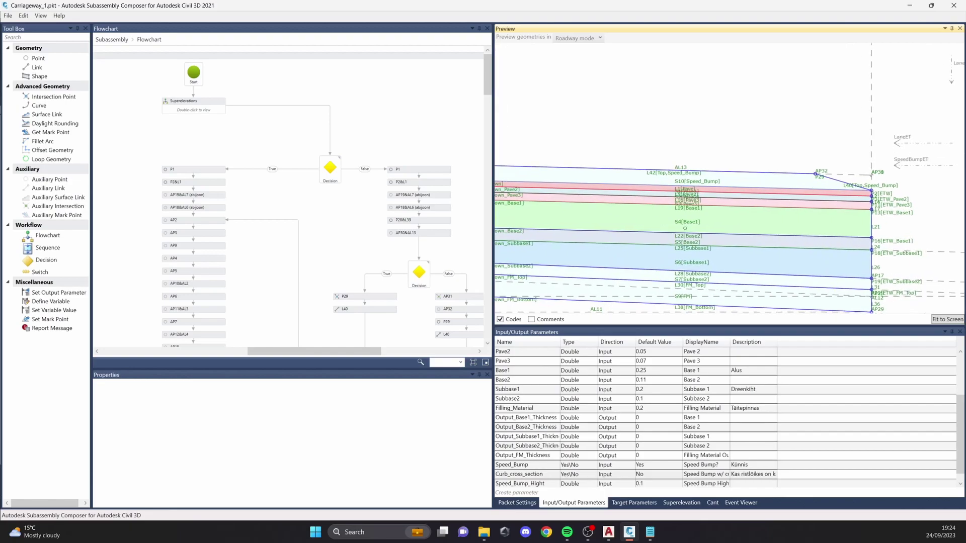
middle_click_drag(708, 262, 721, 227)
left_click(516, 322)
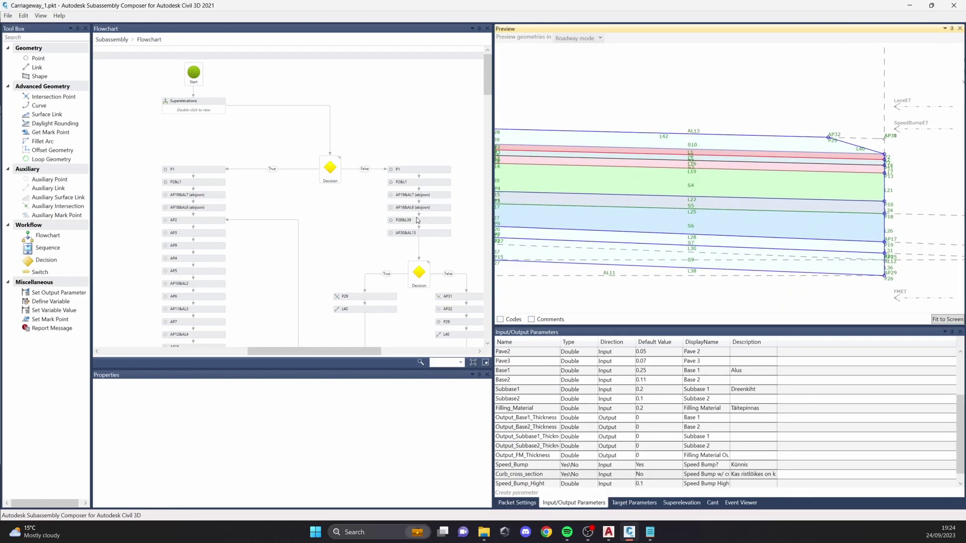
Step: Review the Speed_Bump decision's condition and the properties of P1 and P2&L1 on its True branch
left_click(330, 168)
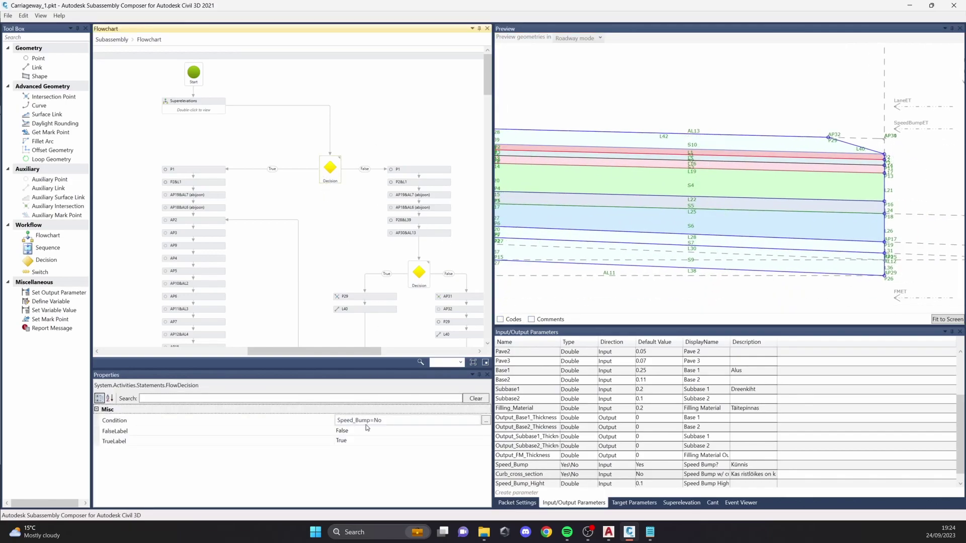
scroll(339, 180, "down", 2)
scroll(339, 180, "up", 2)
left_click(209, 170)
left_click(211, 183)
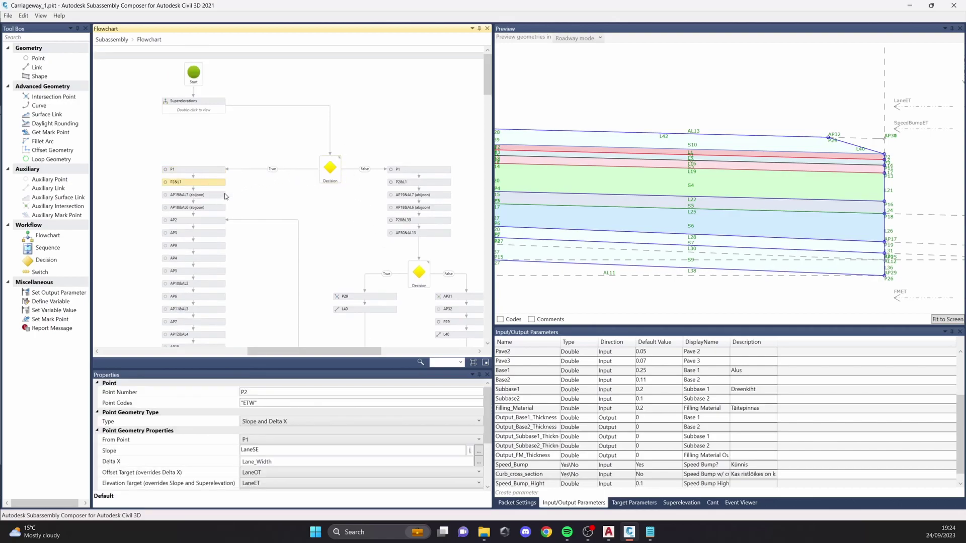
Step: Inspect P1, P2&L1 and the following points down to P28&L39 on the Speed_Bump decision's False branch
left_click(422, 171)
left_click(423, 182)
scroll(533, 183, "down", 2)
middle_click_drag(533, 183, 599, 181)
left_click(440, 197)
left_click(438, 220)
scroll(437, 201, "down", 3)
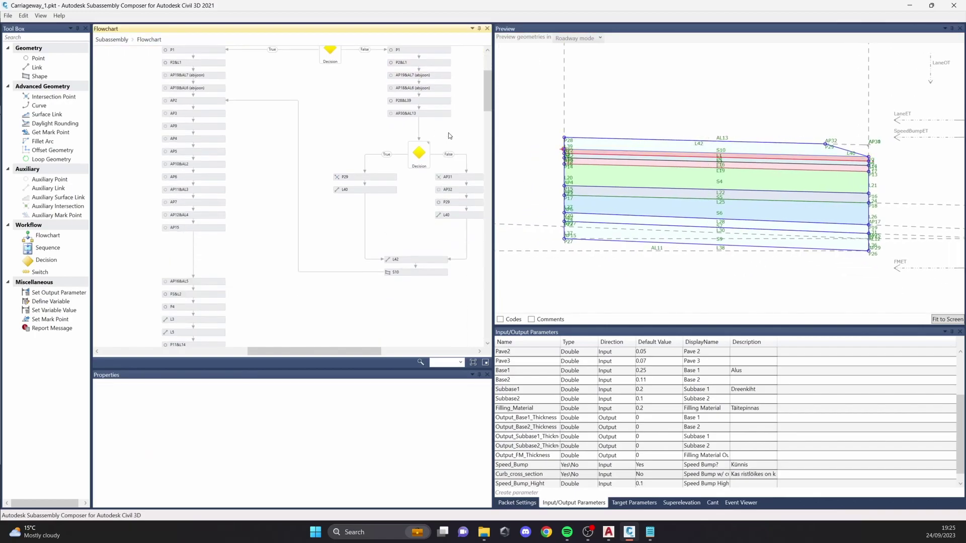
Step: Compare the points and L40 links on both branches of the second decision, and check its Curb_cross_section condition
left_click(437, 159)
left_click(464, 222)
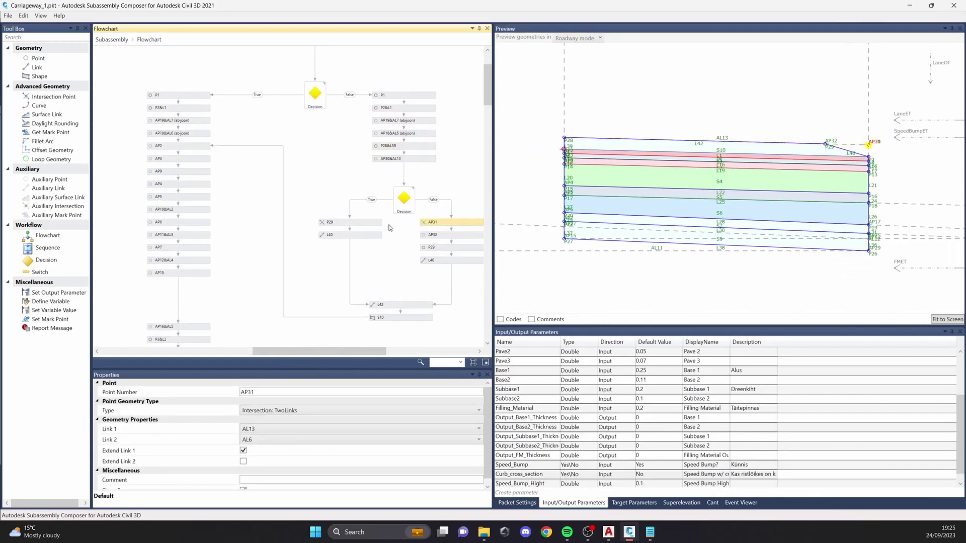
left_click(370, 223)
left_click(370, 235)
left_click(442, 260)
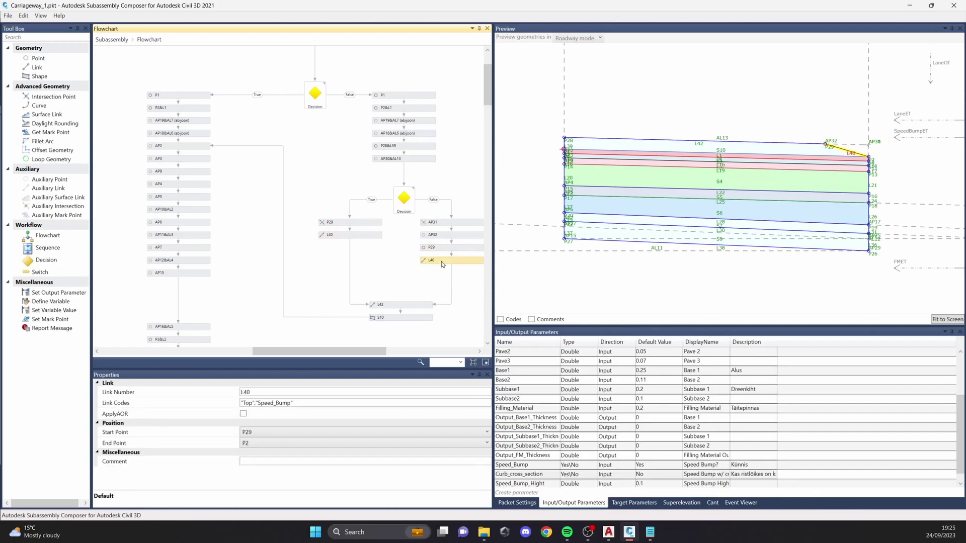
left_click(404, 204)
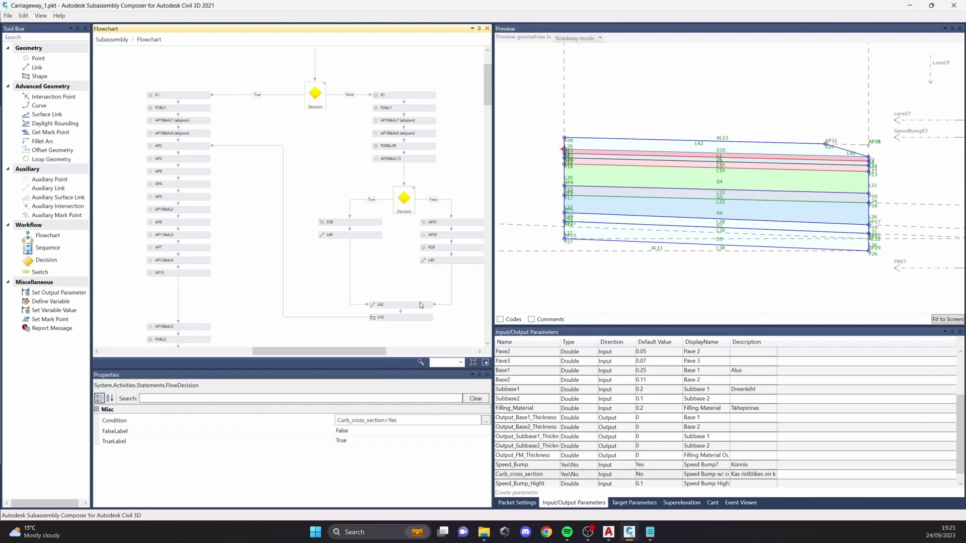
Step: Inspect AP31, AP32 and P29 on the second decision's False branch, through to the closing shape S10
left_click(459, 227)
left_click(459, 235)
left_click(456, 247)
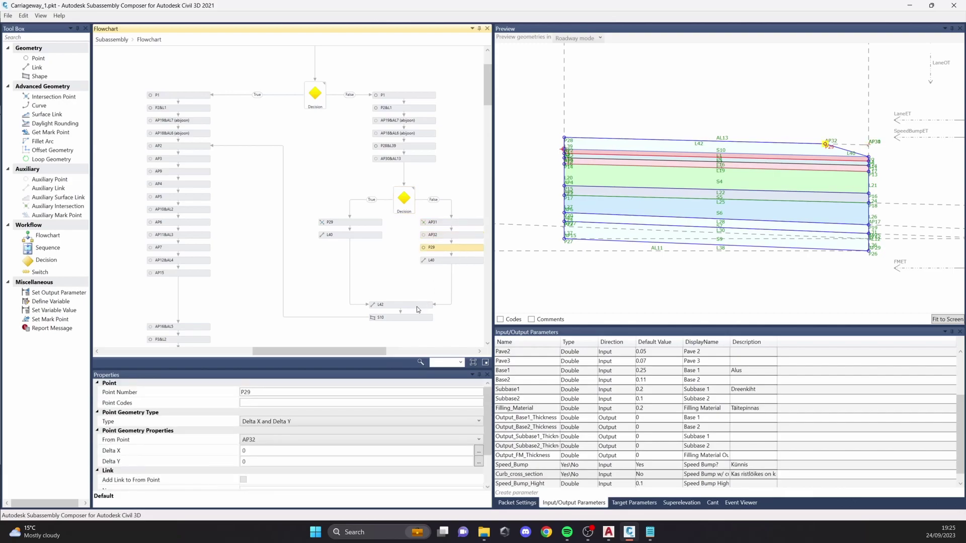
left_click(416, 317)
Step: Return to the True branch's main sequence and inspect the layer offset points AP2, AP3 and AP5
left_click_drag(317, 352, 300, 352)
scroll(278, 271, "up", 3)
left_click(242, 214)
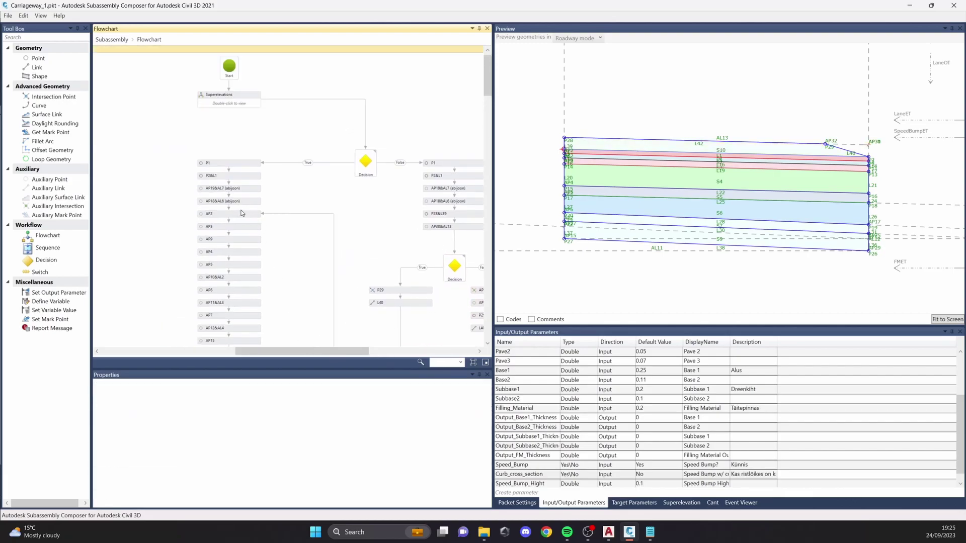
left_click(245, 228)
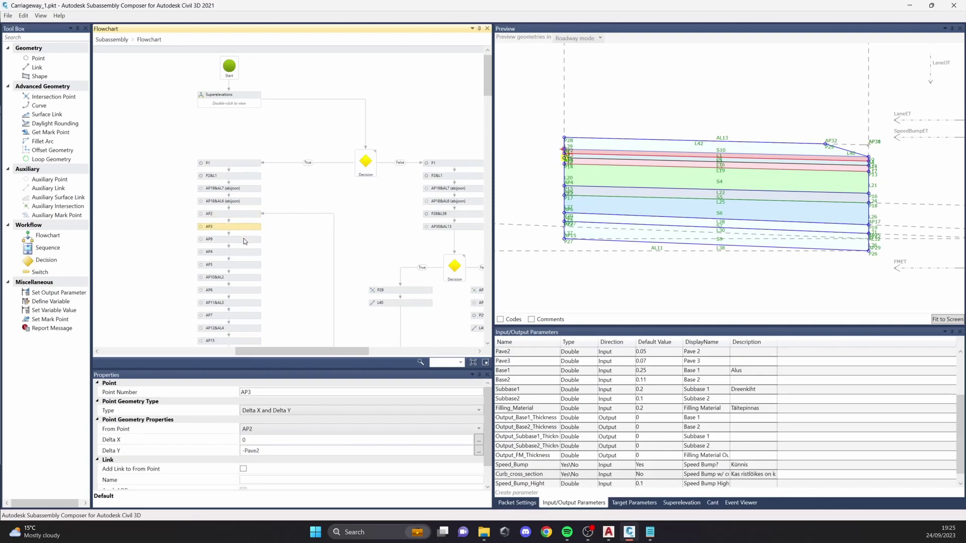
left_click(246, 268)
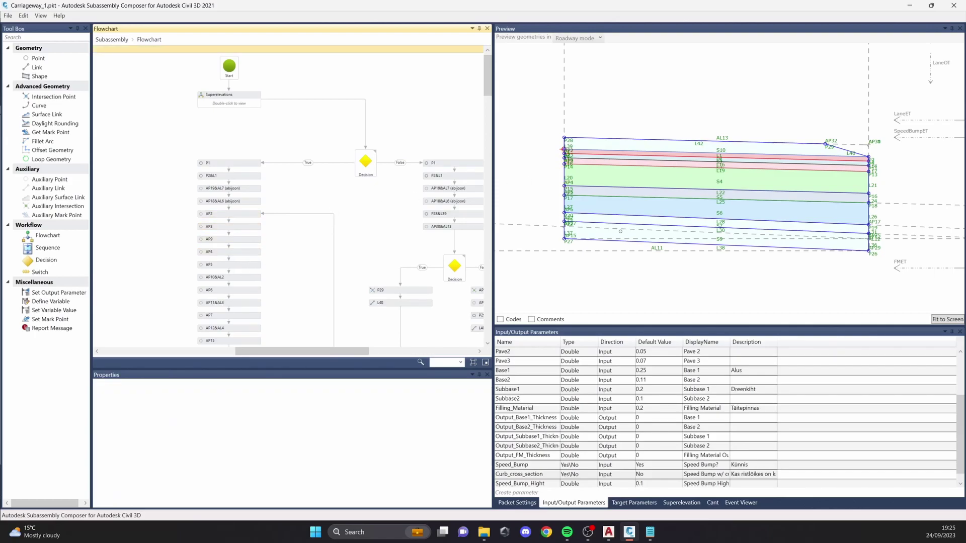
Step: Examine how AP7 and AP11&AL3 build the subbase layers, including the Subbase2 offset and SubbaseSE slope
scroll(622, 227, "down", 1)
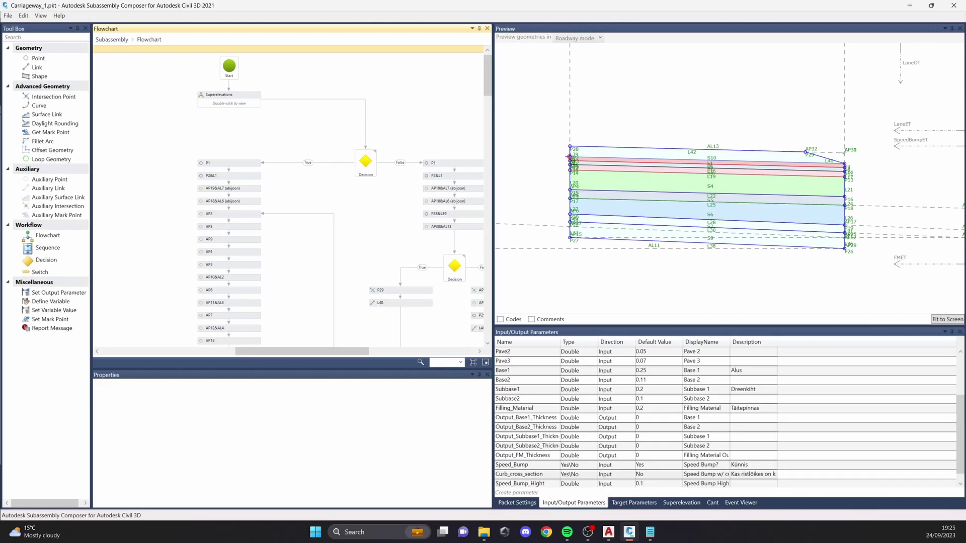
scroll(320, 227, "down", 2)
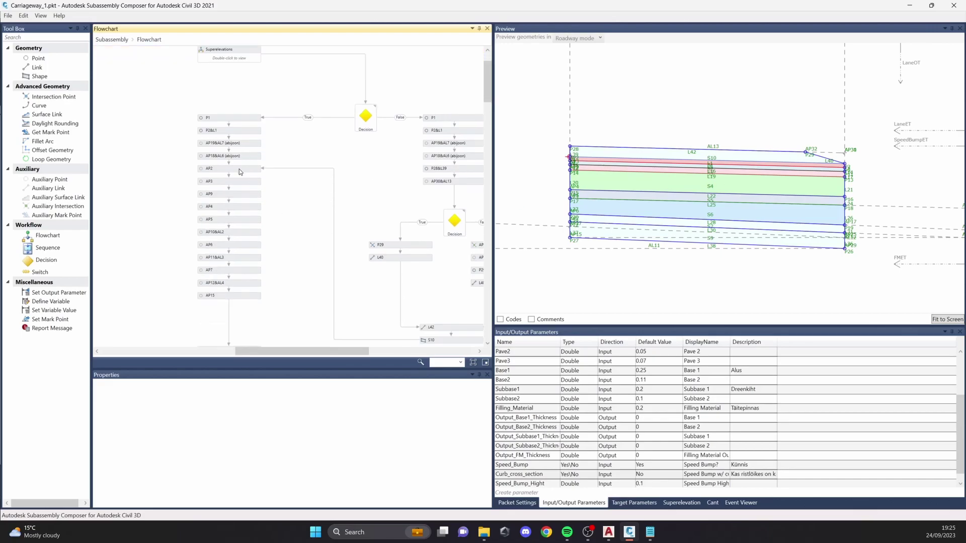
scroll(241, 174, "down", 2)
left_click(243, 213)
left_click(243, 225)
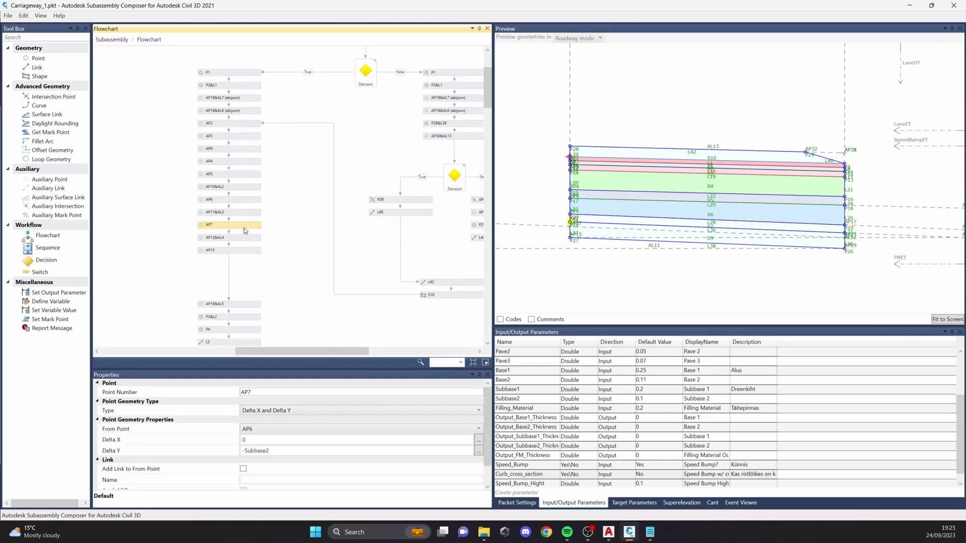
left_click(244, 215)
scroll(234, 198, "up", 4)
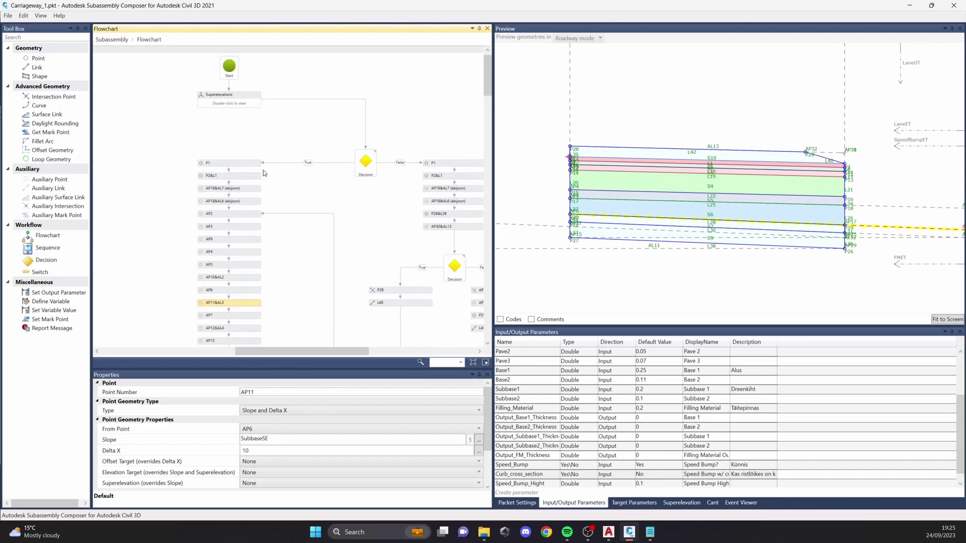
scroll(272, 197, "down", 1)
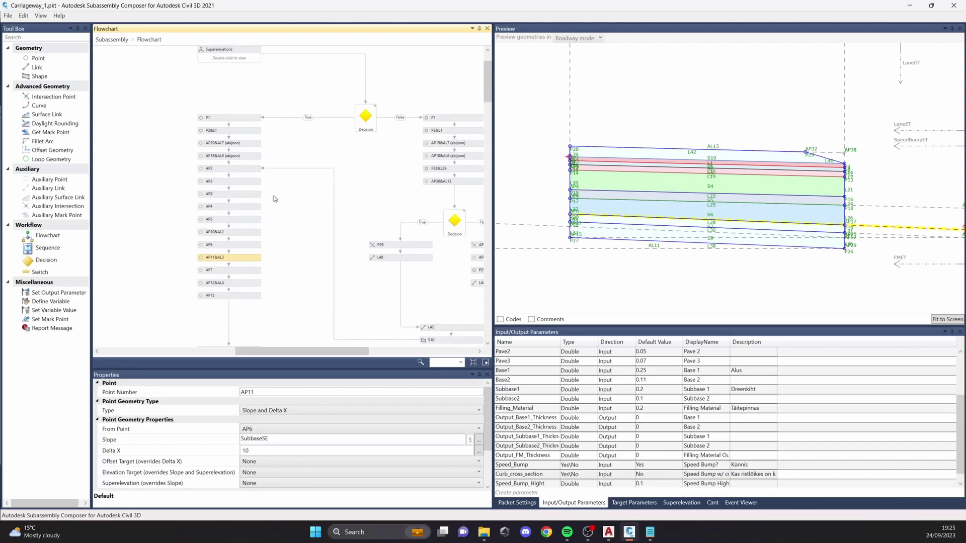
Step: Inspect the pavement offset points AP3 and AP9, and trace the auxiliary slope links beyond the layers in the preview, including AL10
left_click(251, 182)
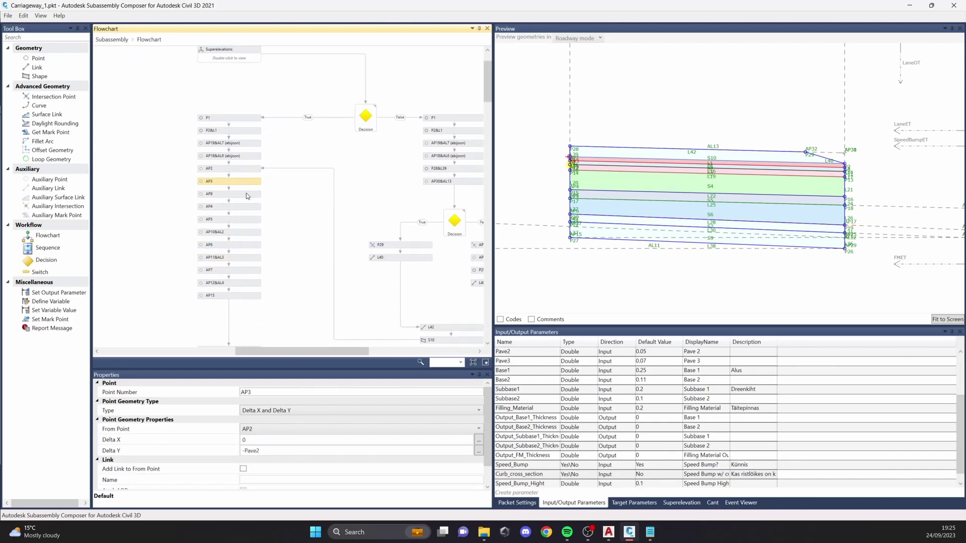
left_click(245, 193)
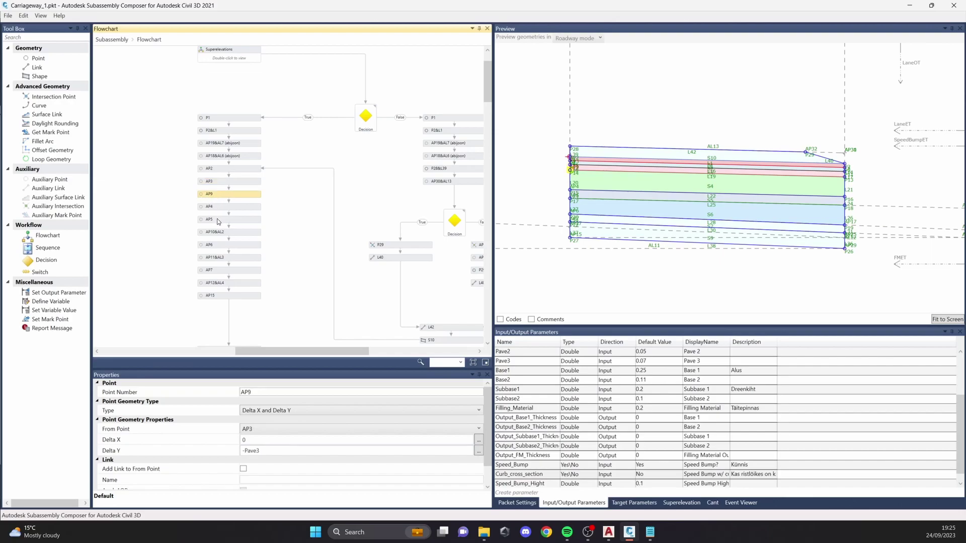
middle_click_drag(955, 219, 767, 208)
scroll(767, 207, "down", 1)
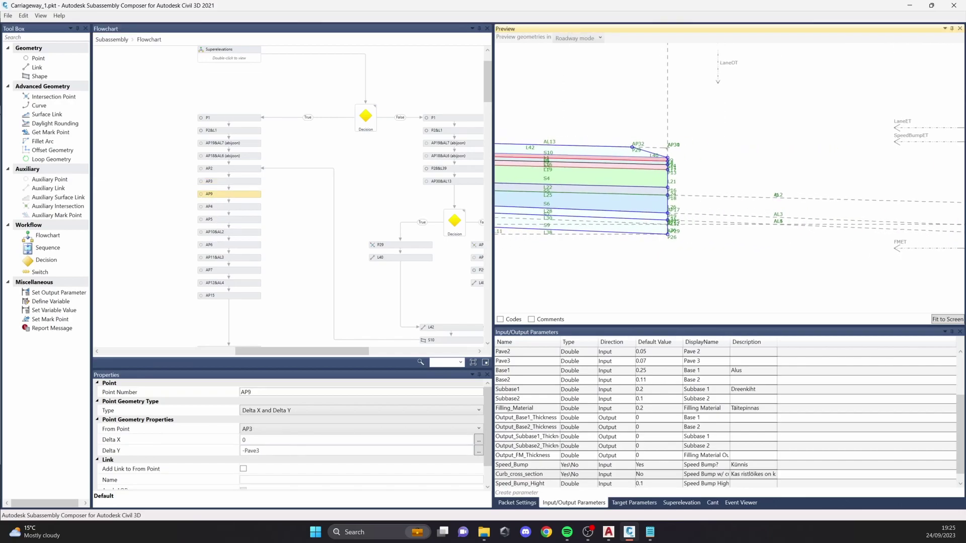
left_click(776, 197)
left_click(776, 217)
left_click(751, 224)
middle_click_drag(743, 225, 809, 226)
middle_click_drag(496, 156, 609, 156)
left_click(521, 211)
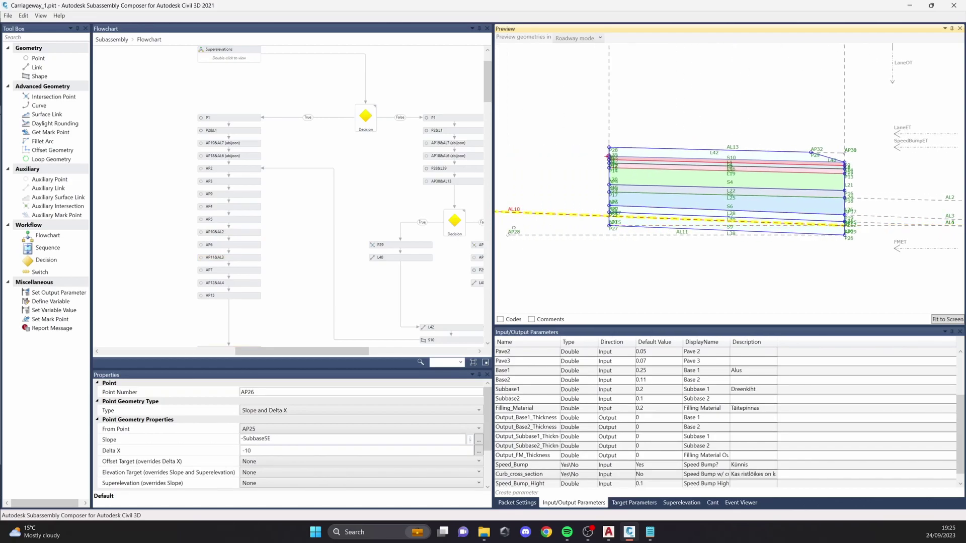
Step: Examine the slope definition of auxiliary link AL2 at AP10, and recheck the AP9 offset point
middle_click_drag(766, 236, 620, 228)
middle_click_drag(850, 227, 598, 214)
scroll(725, 211, "down", 1)
middle_click_drag(729, 211, 863, 211)
left_click(714, 182)
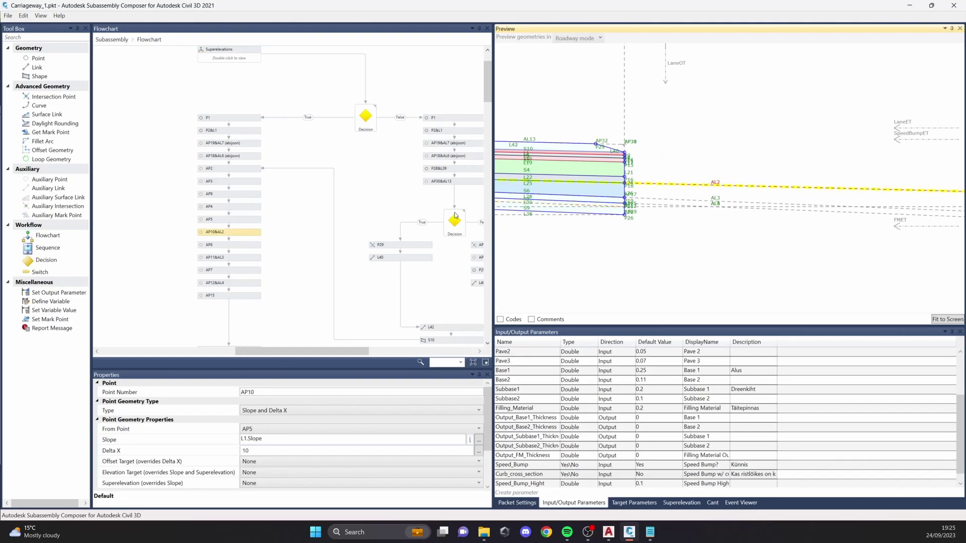
left_click(241, 207)
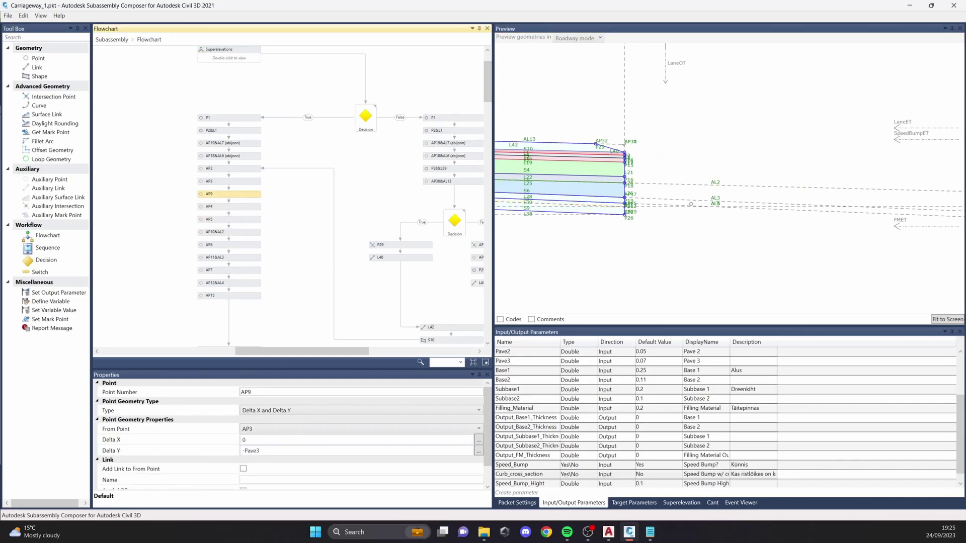
middle_click_drag(687, 210, 791, 209)
scroll(302, 232, "down", 1)
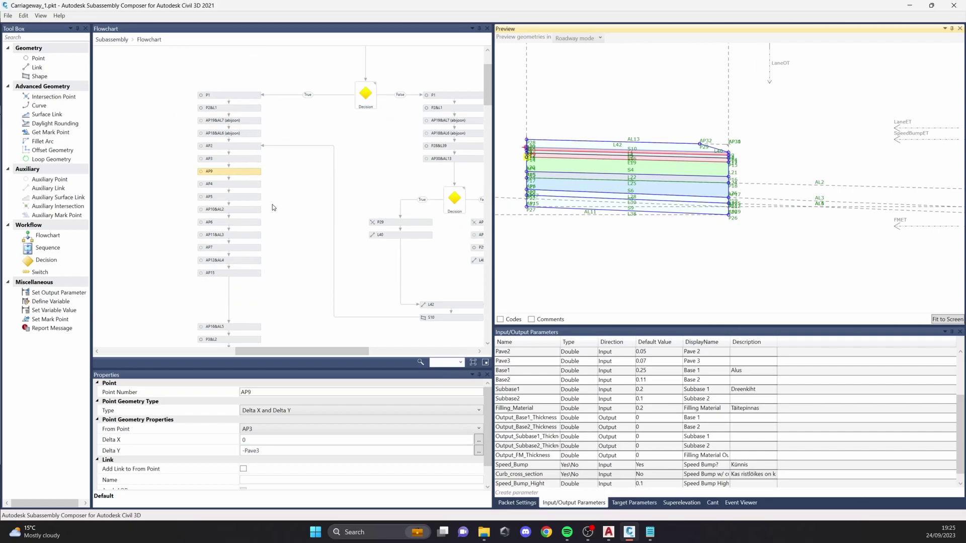
Step: Inspect AP16&AL5 and the pavement elements that follow in the main sequence: P4, L5 and P12&L15
scroll(273, 207, "down", 5)
left_click(242, 215)
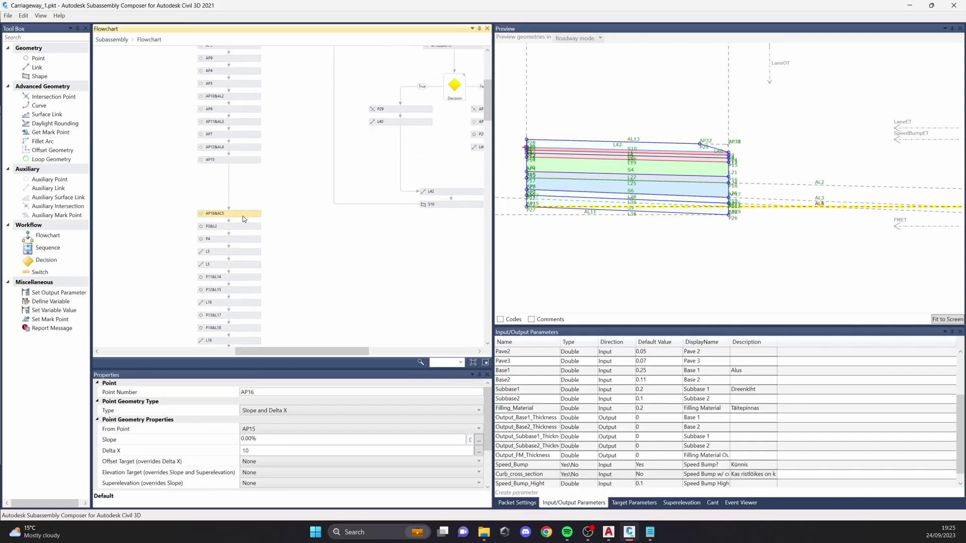
left_click(244, 240)
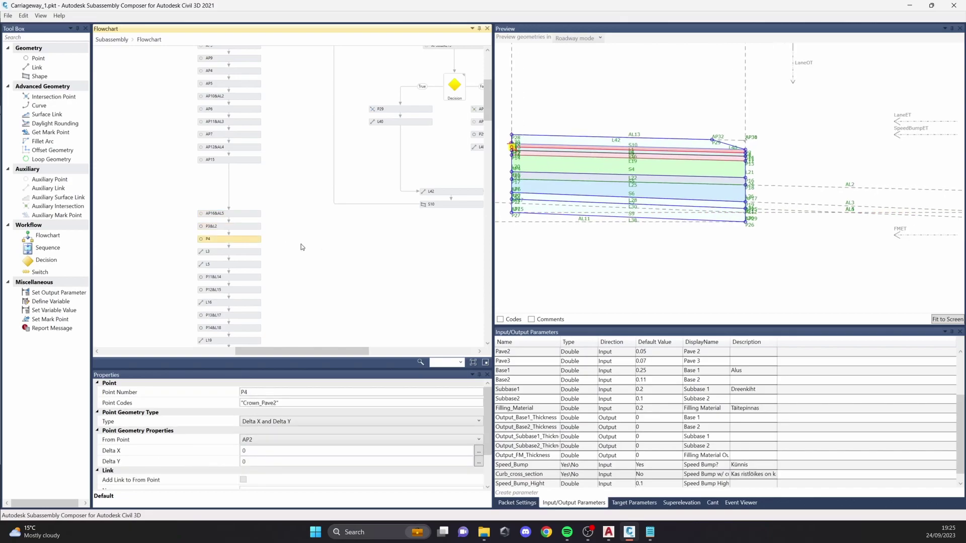
left_click(244, 250)
left_click(255, 264)
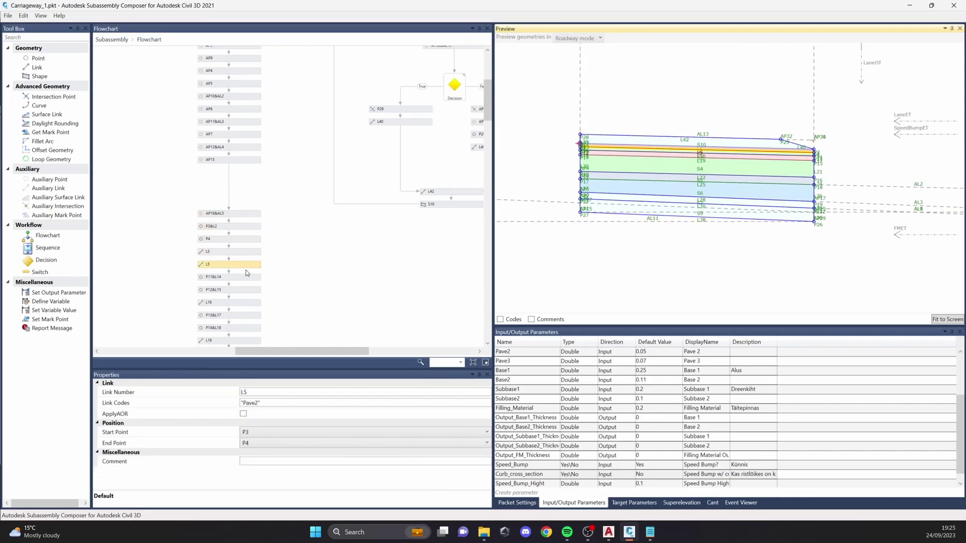
left_click(247, 290)
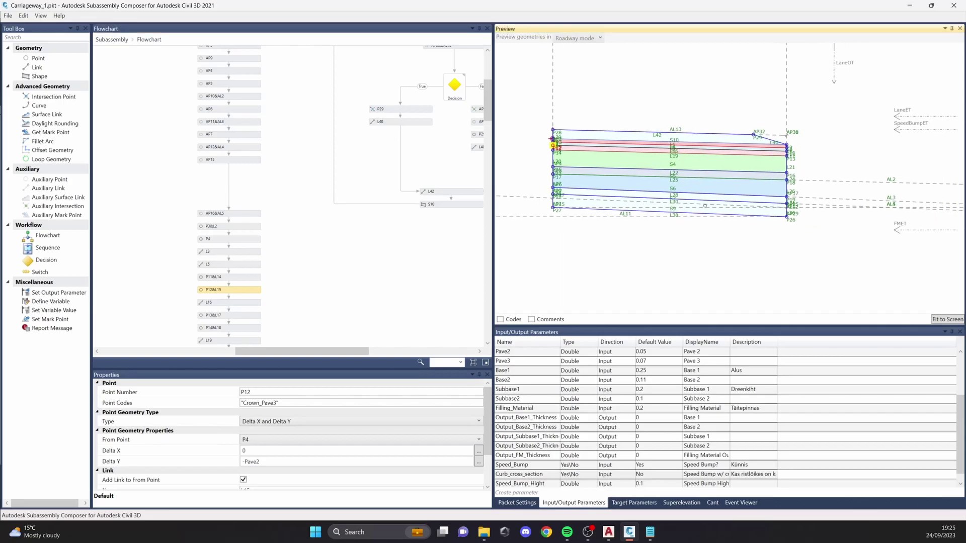
Step: Look inside the Pave Shapes flowchart for its shapes, and return to the main flowchart
scroll(270, 237, "down", 3)
scroll(299, 229, "down", 1)
double_click(256, 207)
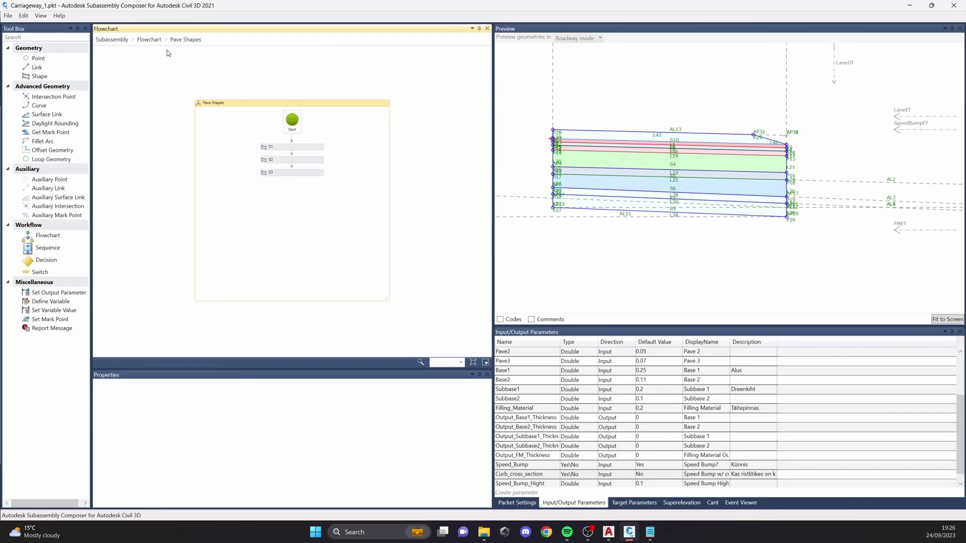
left_click(150, 40)
Step: Follow the main sequence past the Base Shapes and Subbases flowcharts, and check the condition of the decision after AP28&AL11
scroll(281, 316, "down", 2)
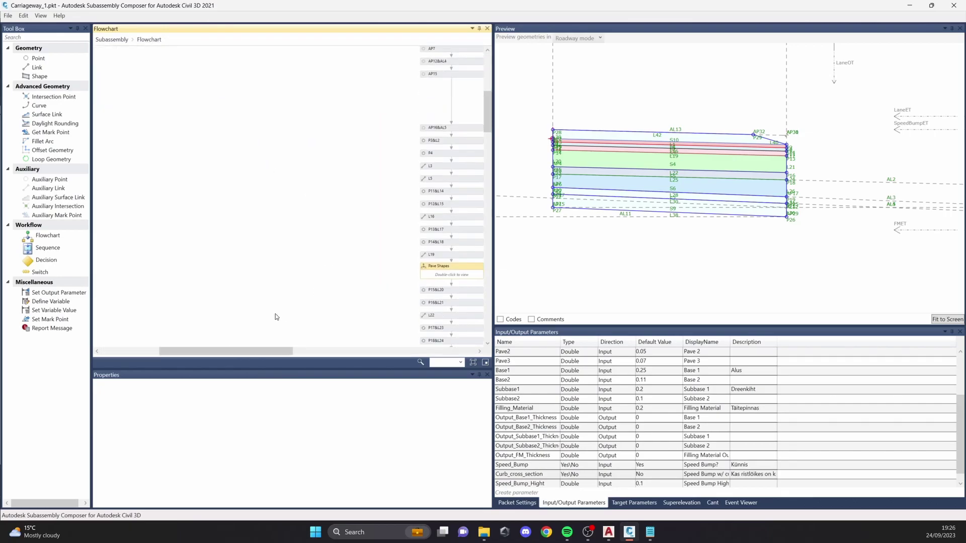
left_click_drag(257, 350, 296, 350)
scroll(334, 287, "down", 3)
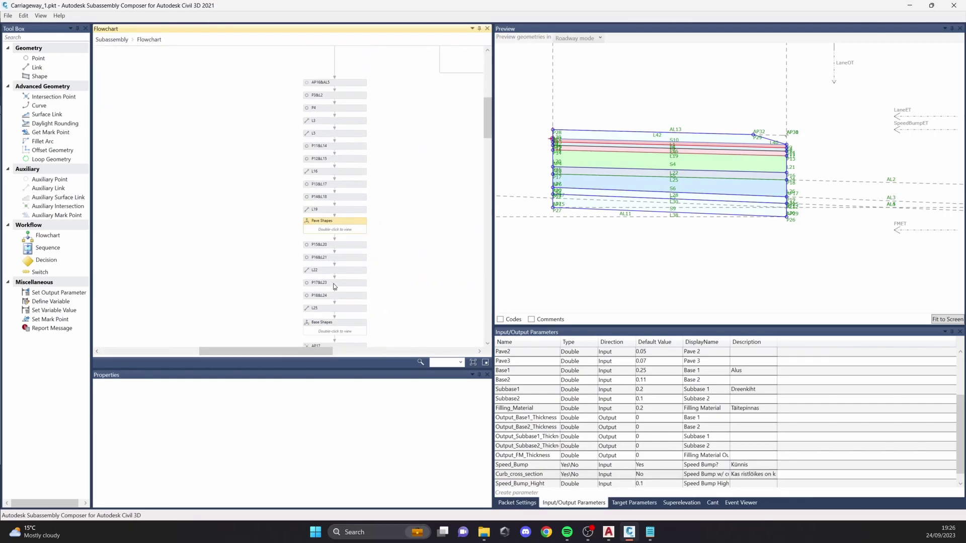
scroll(354, 274, "down", 4)
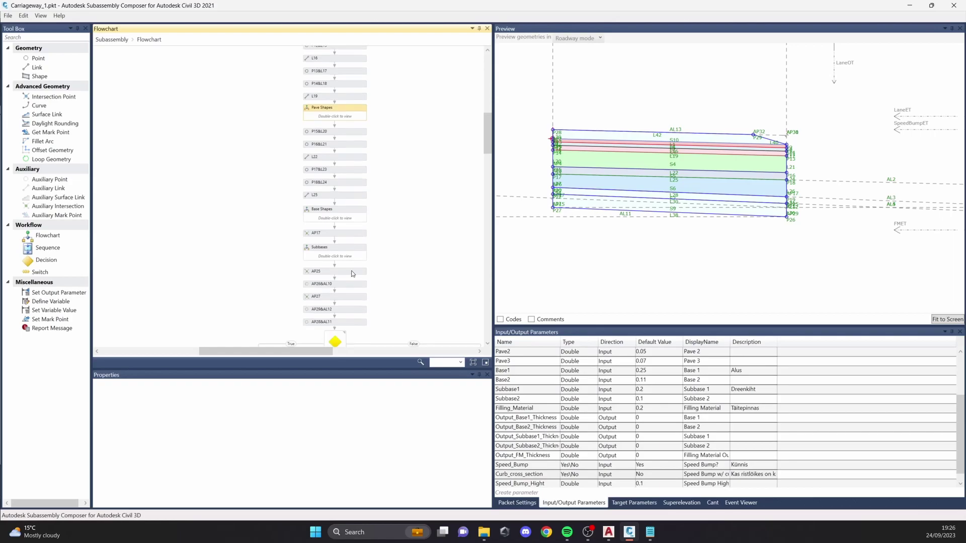
scroll(360, 238, "up", 2)
scroll(360, 146, "down", 2)
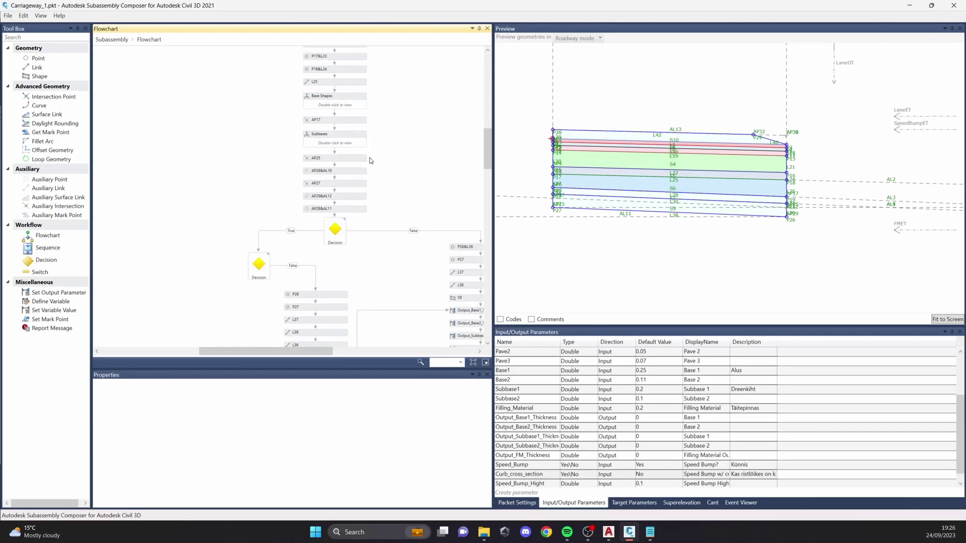
scroll(373, 222, "down", 1)
left_click(335, 189)
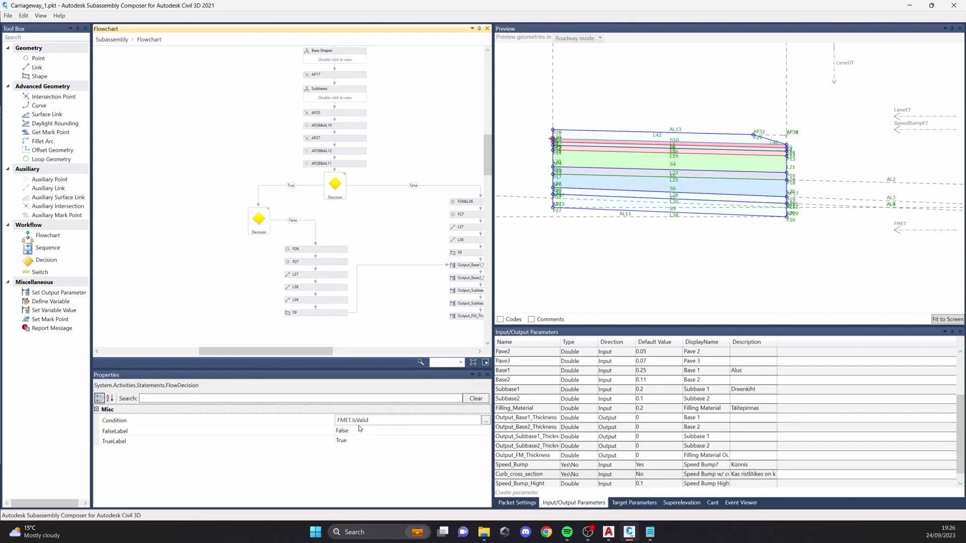
Step: Show the target parameters with full display names, and enable the FMET filling material elevation target in the preview
left_click(633, 503)
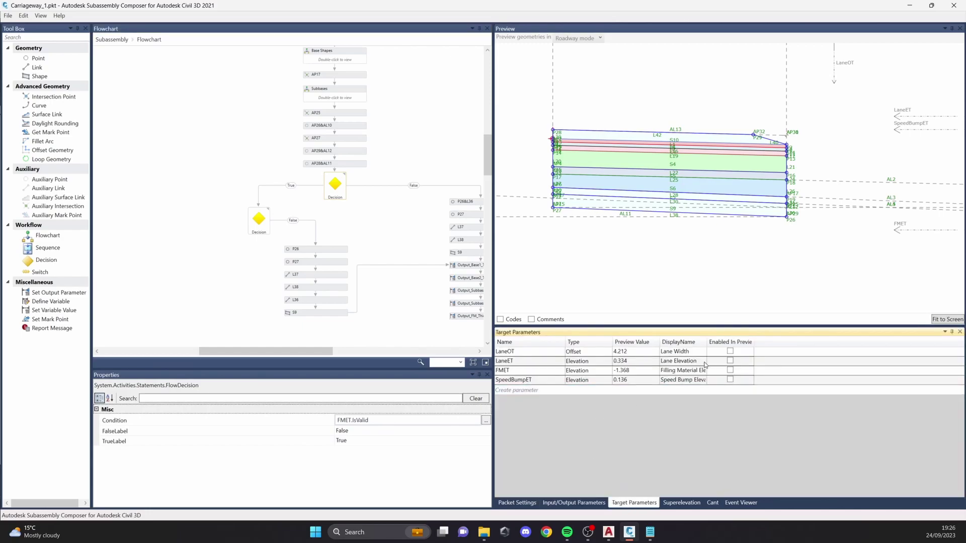
left_click_drag(707, 343, 762, 347)
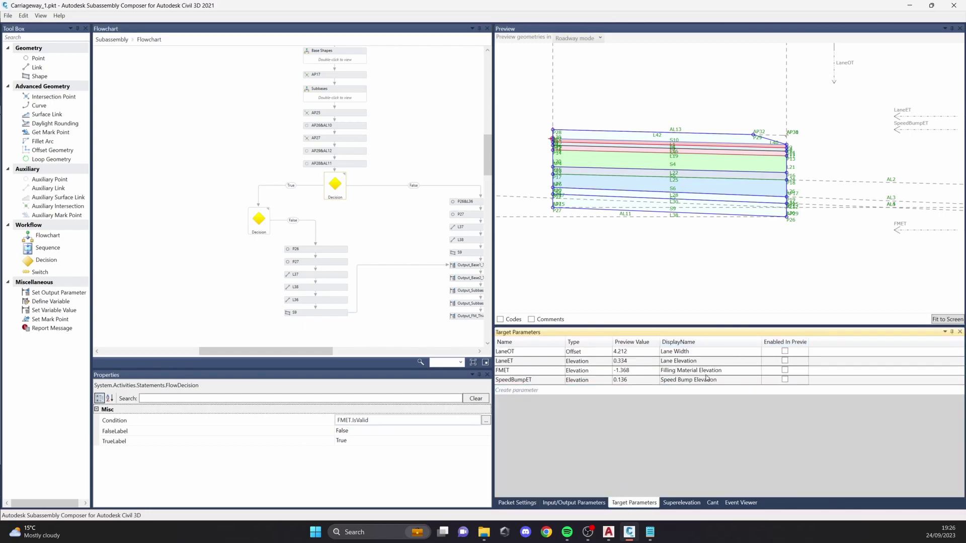
mouse_move(674, 242)
middle_mouse_down()
mouse_move(711, 242)
mouse_move(670, 239)
middle_mouse_up()
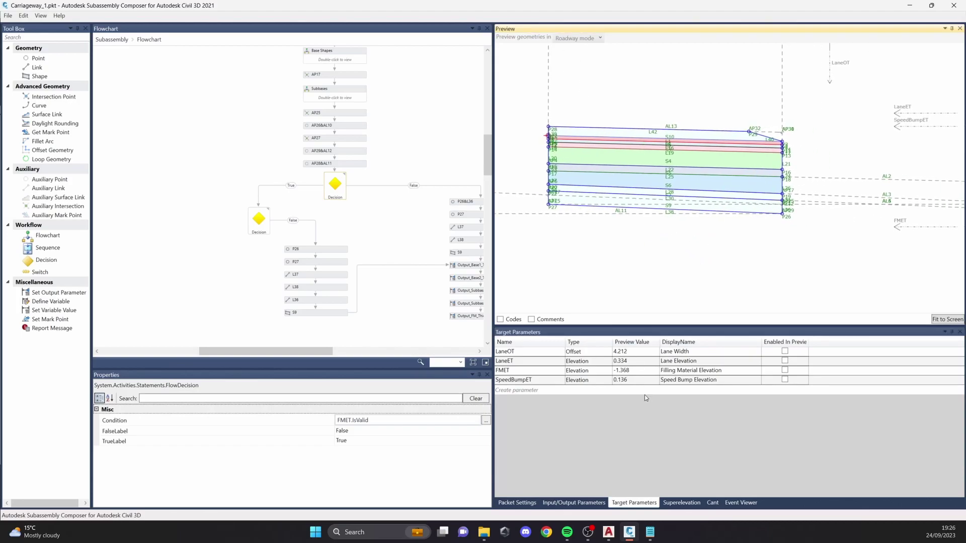
left_click(785, 370)
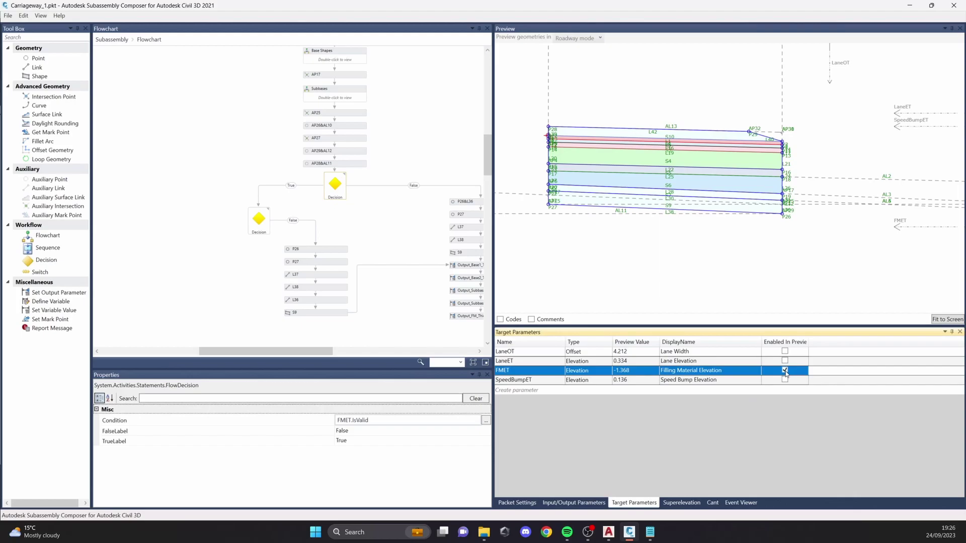
Step: Lower the FMET target in the preview to about -1.496, and raise it back to about -1.396
mouse_move(902, 221)
left_mouse_down()
mouse_move(899, 263)
mouse_move(900, 231)
left_mouse_up()
left_click(904, 241)
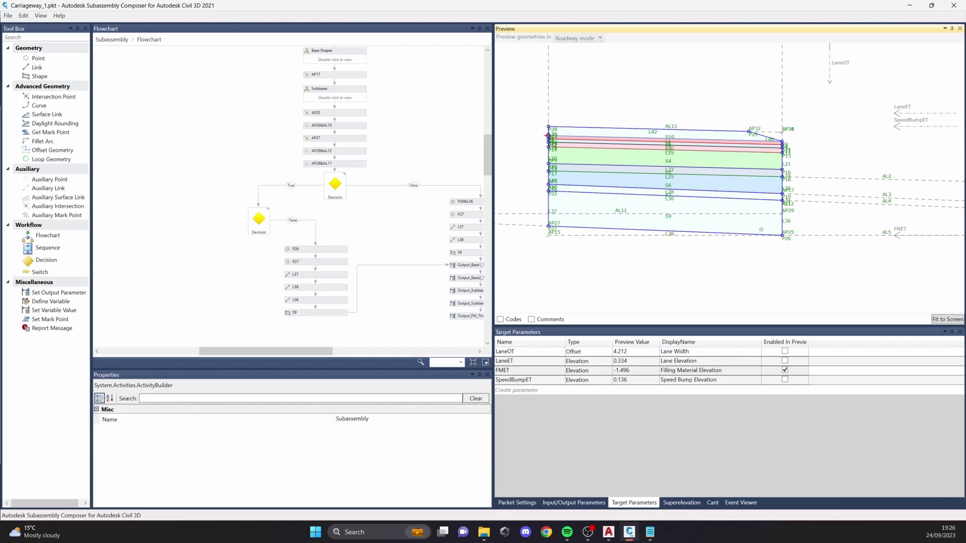
mouse_move(899, 231)
left_mouse_down()
mouse_move(900, 253)
mouse_move(899, 222)
mouse_move(900, 261)
mouse_move(900, 222)
left_mouse_up()
Step: Recheck the condition of the FMET decision, and disable the FMET target in the preview
left_click(330, 186)
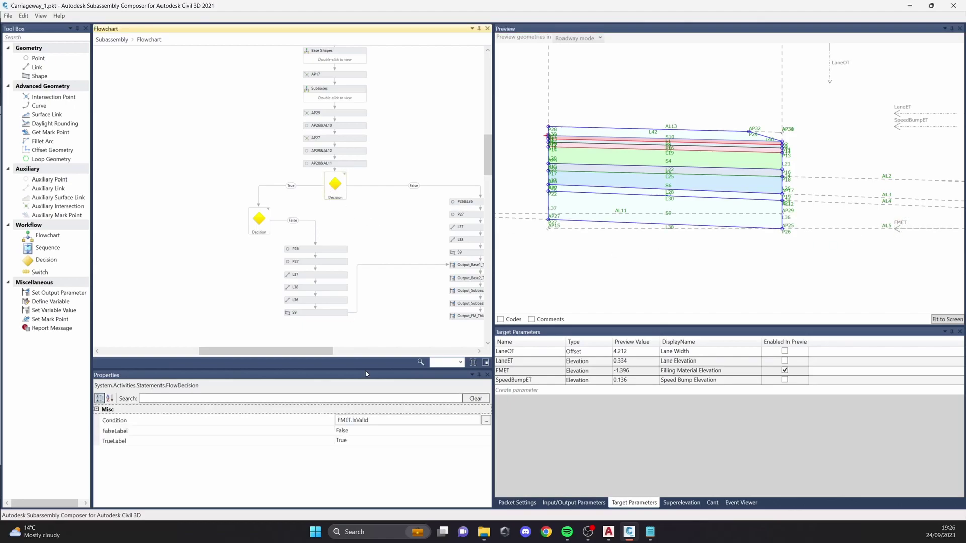
left_click_drag(309, 351, 321, 352)
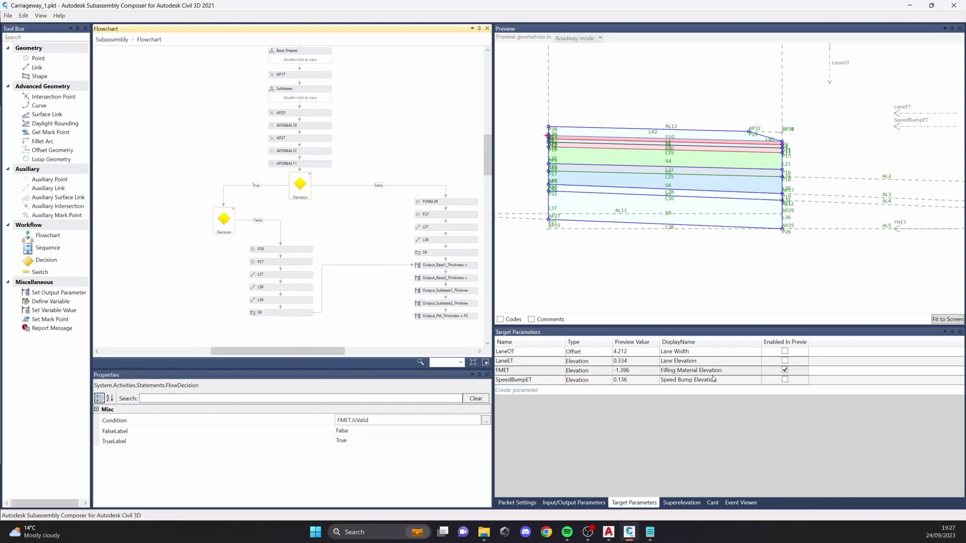
left_click(785, 372)
Step: Check the condition of the nested decision on the FMET True branch, and inspect P27 and L37 on its False branch
left_click(224, 220)
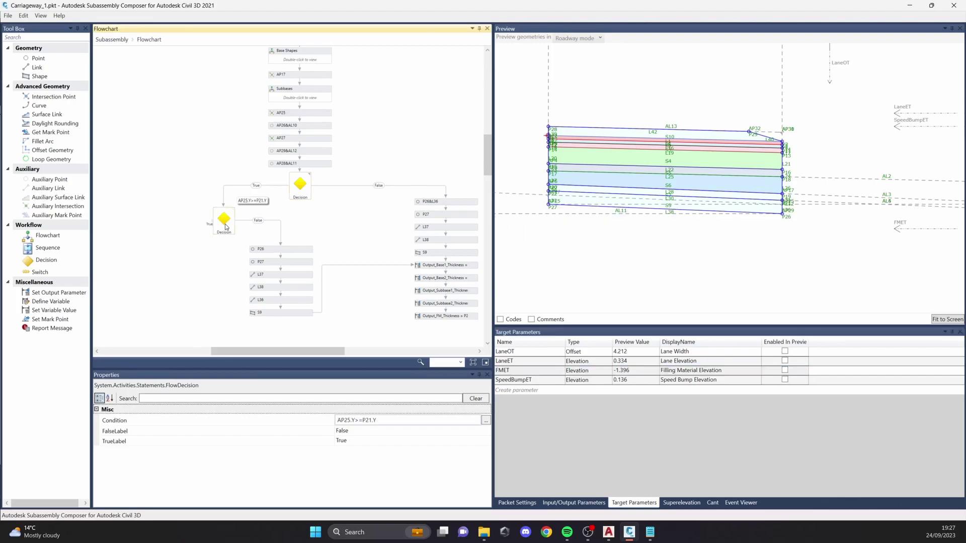
left_click(302, 250)
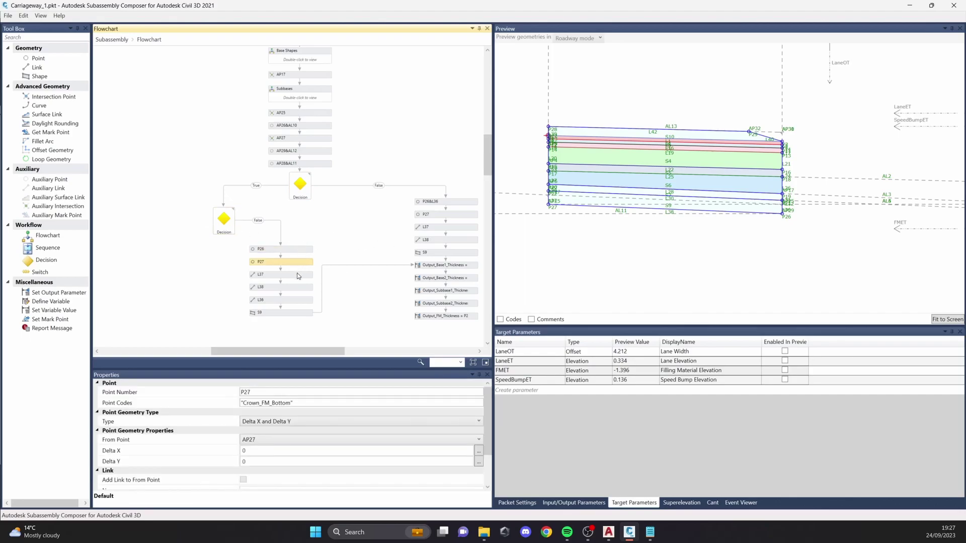
left_click(299, 275)
Step: Inspect P27, shape S9 and P26&L36 on the FMET decision's False branch to see how Filling_Material sets the layer depth
left_click(445, 216)
scroll(573, 194, "up", 3)
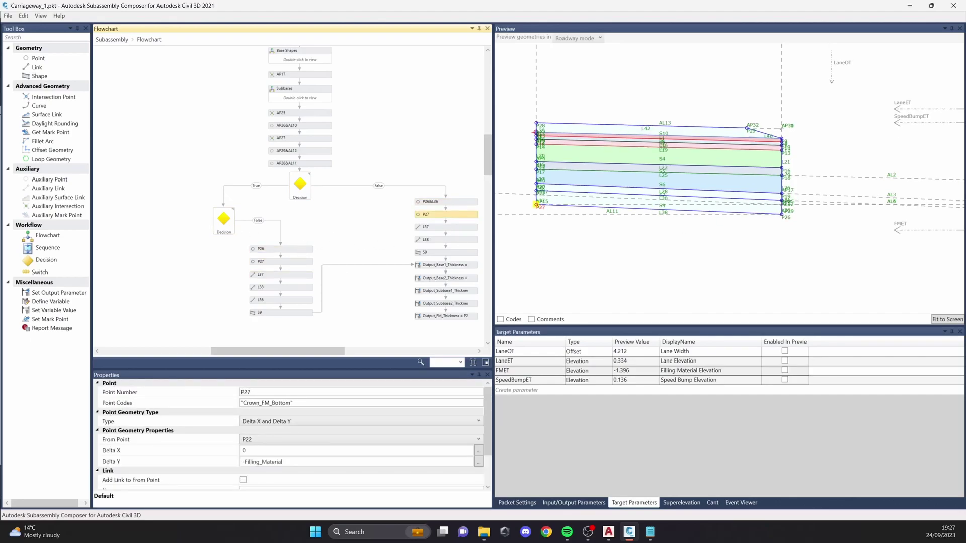
left_click(564, 200)
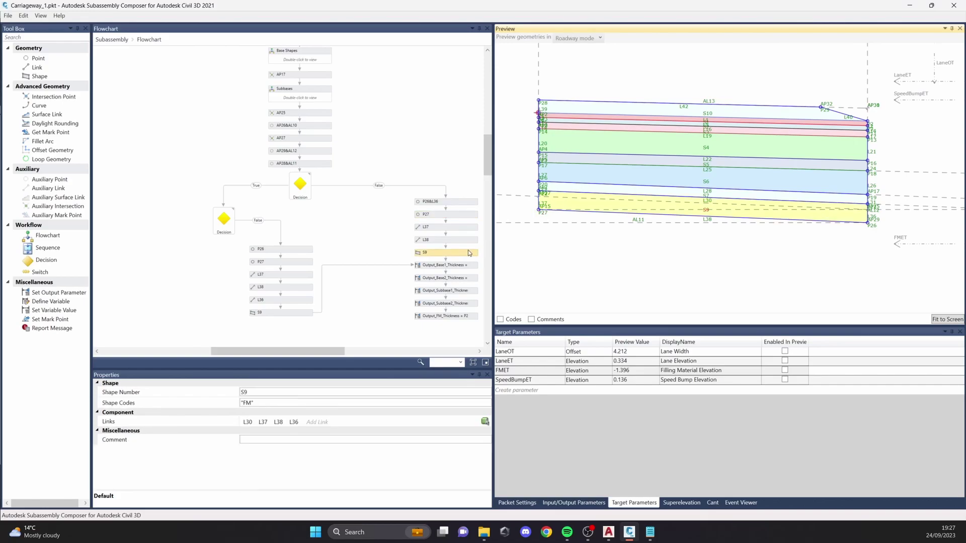
left_click(459, 227)
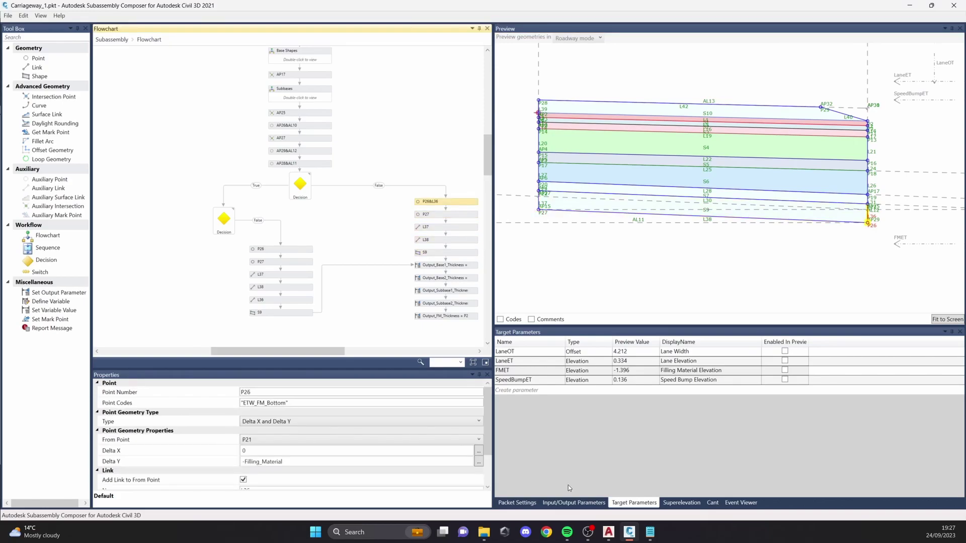
Step: Set the default value of the Filling_Material input parameter to 0.3, and view the filling layer in the preview
left_click(573, 503)
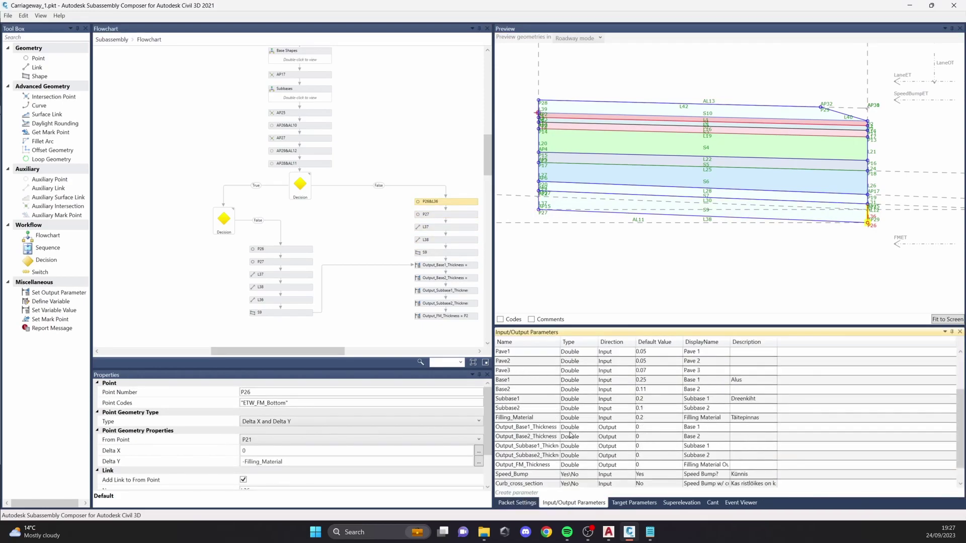
scroll(570, 434, "down", 2)
scroll(543, 397, "up", 1)
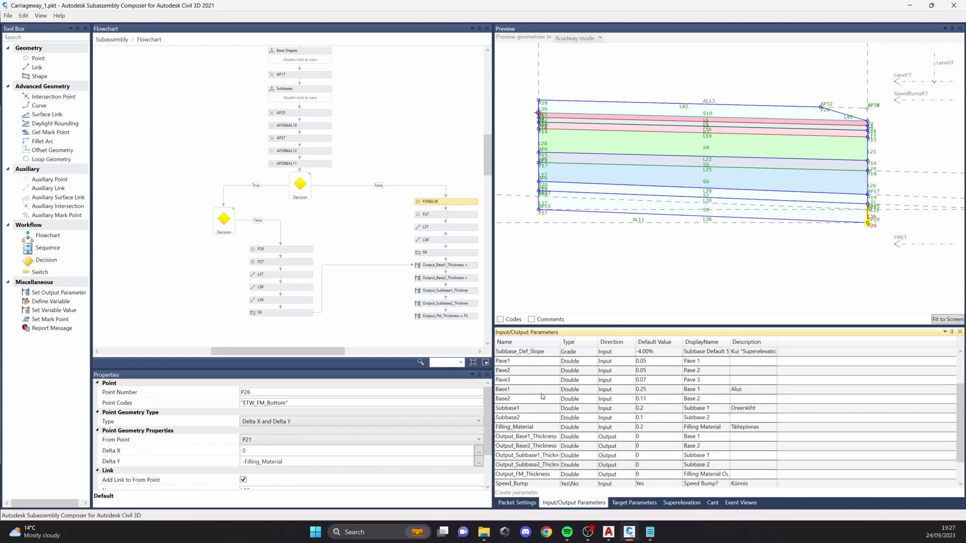
middle_click_drag(707, 248, 663, 246)
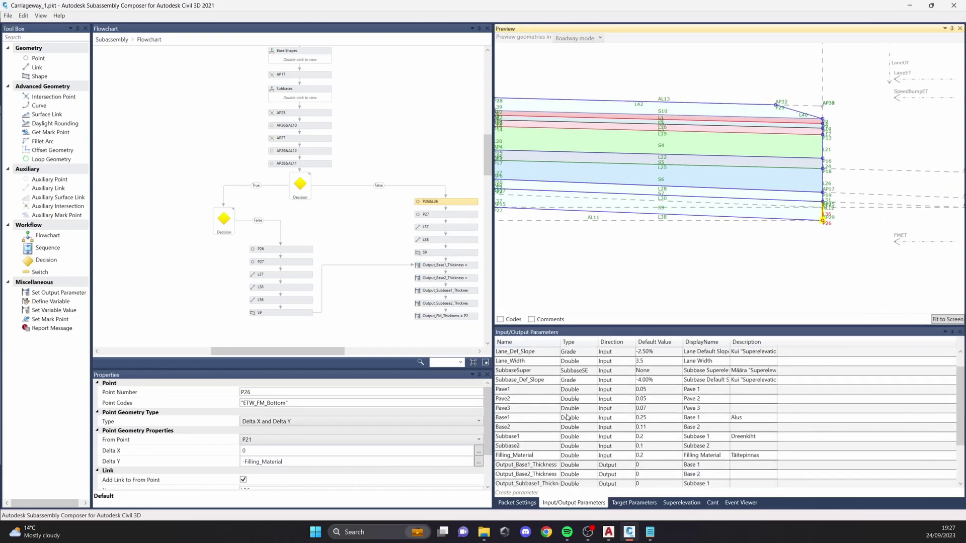
left_click(649, 457)
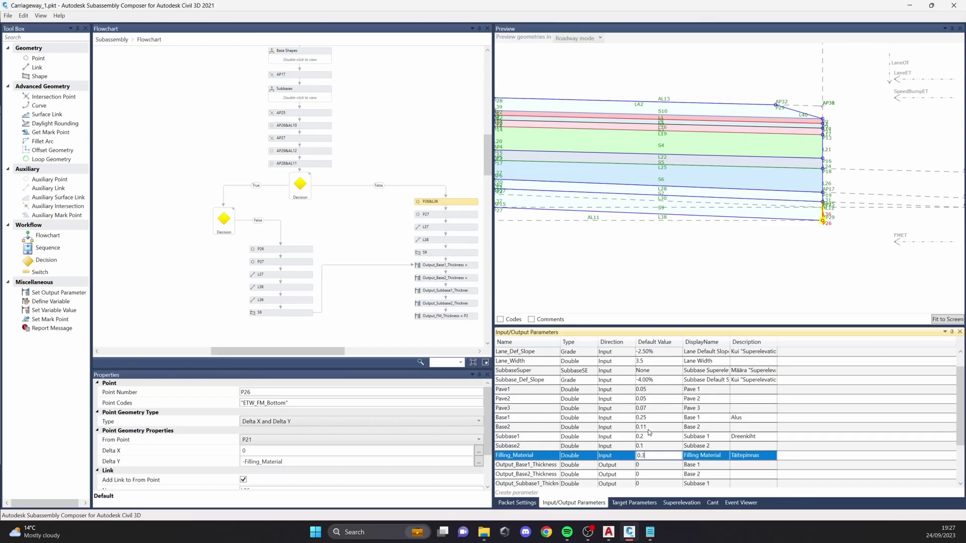
key("Return")
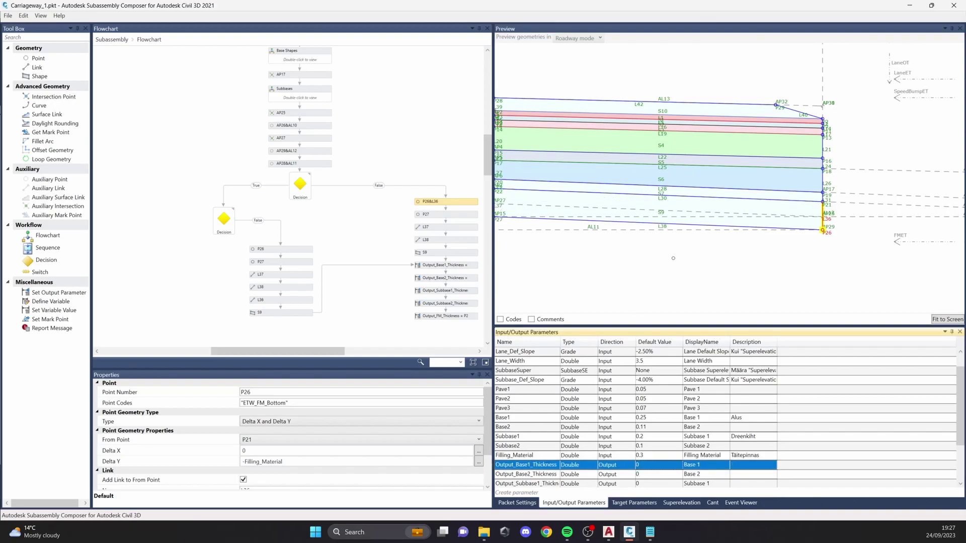
middle_click_drag(737, 251, 727, 247)
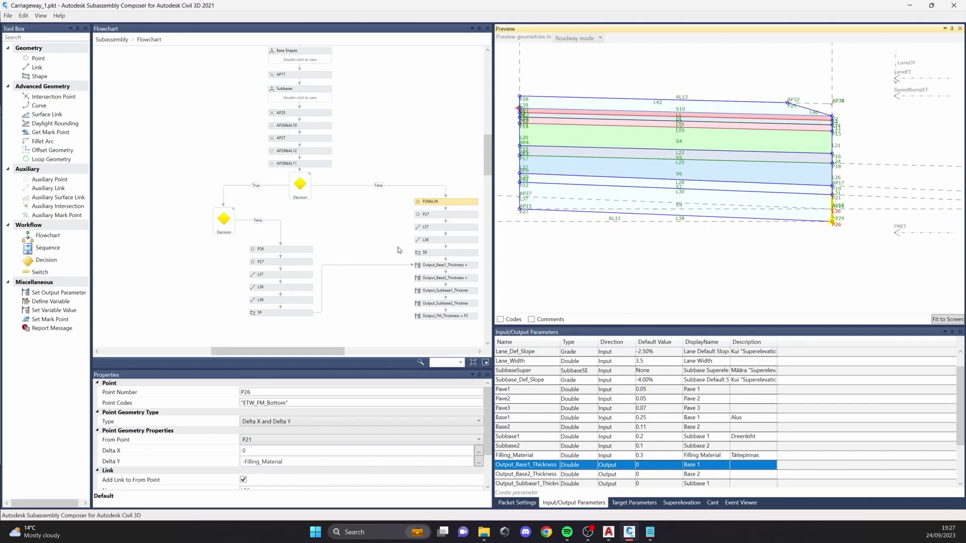
Step: Inspect the value expressions of Output_Base1_Thickness, Output_Base2_Thickness and Output_FM_Thickness at the end of the flowchart's FMET branches
scroll(405, 242, "down", 3)
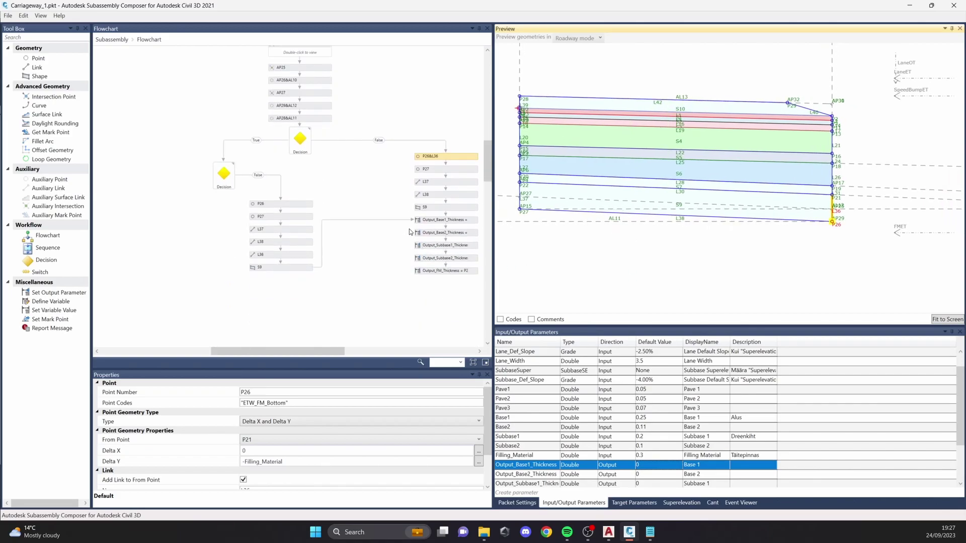
left_click(455, 220)
scroll(373, 315, "right", 3)
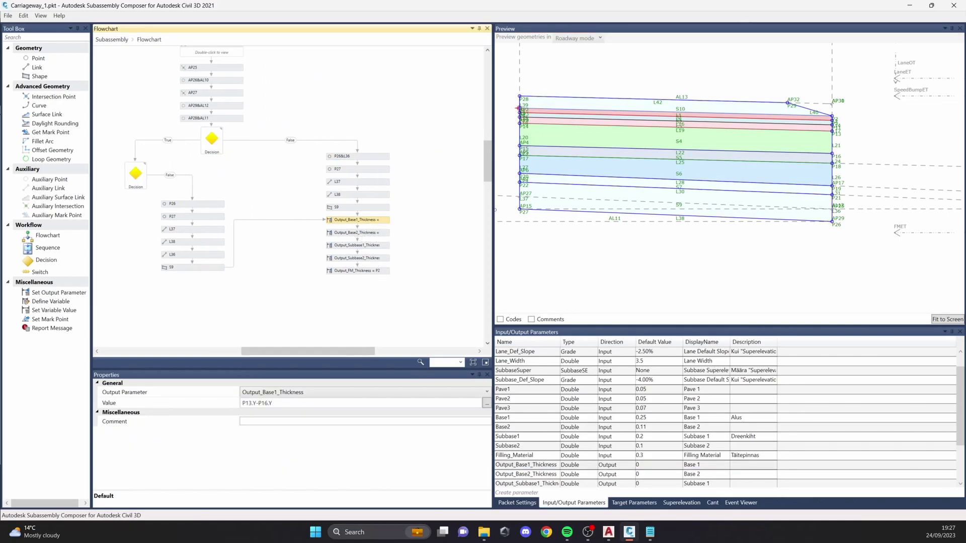
left_click_drag(518, 108, 500, 139)
left_click_drag(808, 161, 696, 146)
left_click_drag(610, 213, 668, 212)
left_click(379, 245)
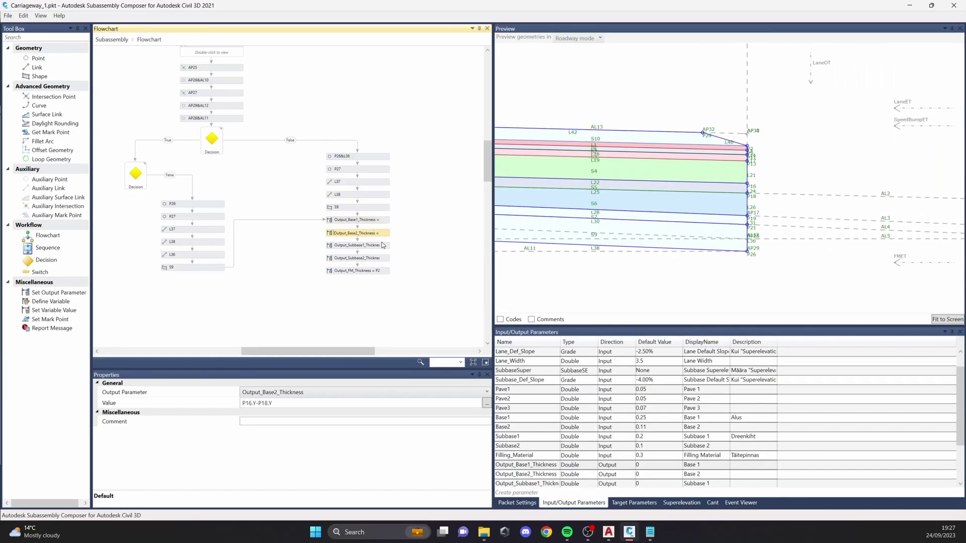
left_click(385, 272)
left_click_drag(646, 240, 752, 231)
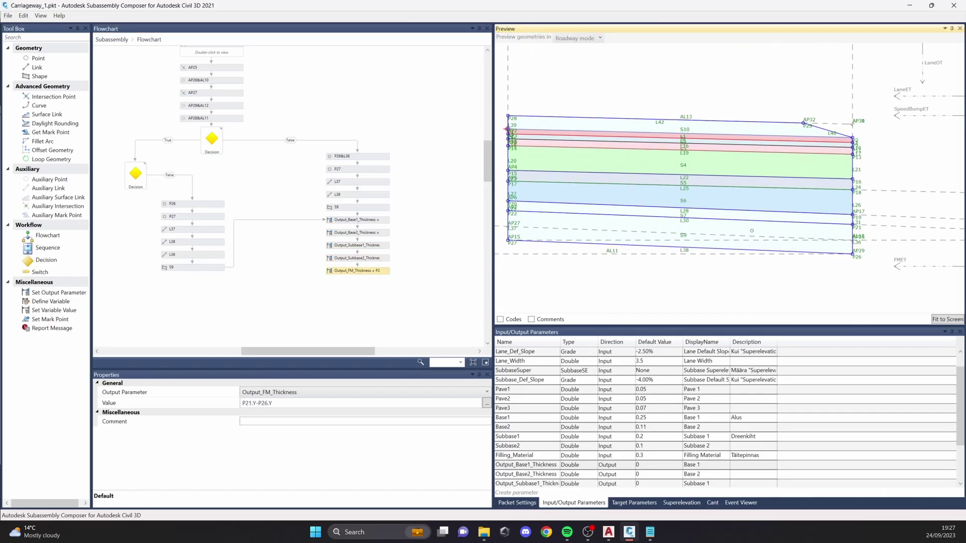
Step: Reselect Output_Base1_Thickness, show codes in the preview, and view the coded points along the lane's outer edge
left_click(355, 221)
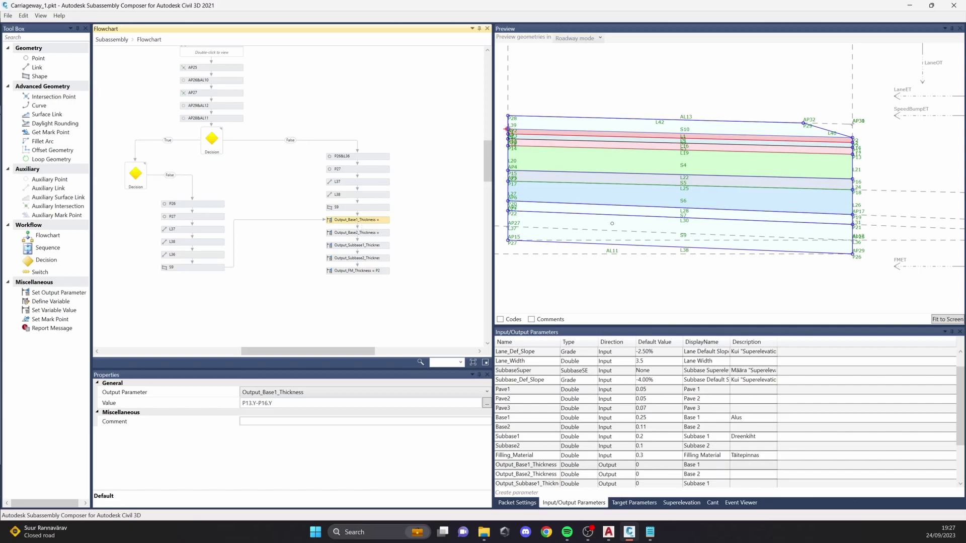
left_click(507, 321)
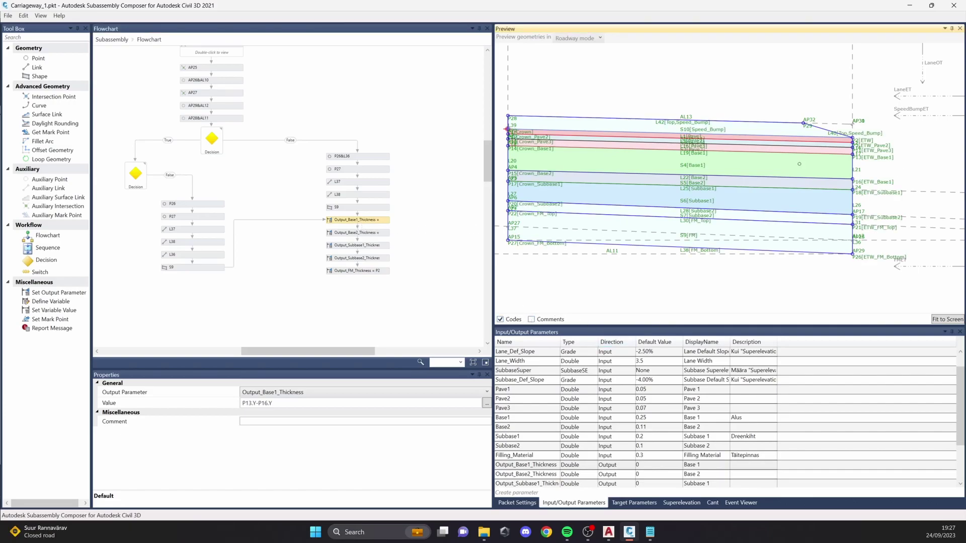
scroll(800, 164, "up", 2)
middle_click_drag(801, 166, 594, 195)
scroll(719, 229, "up", 1)
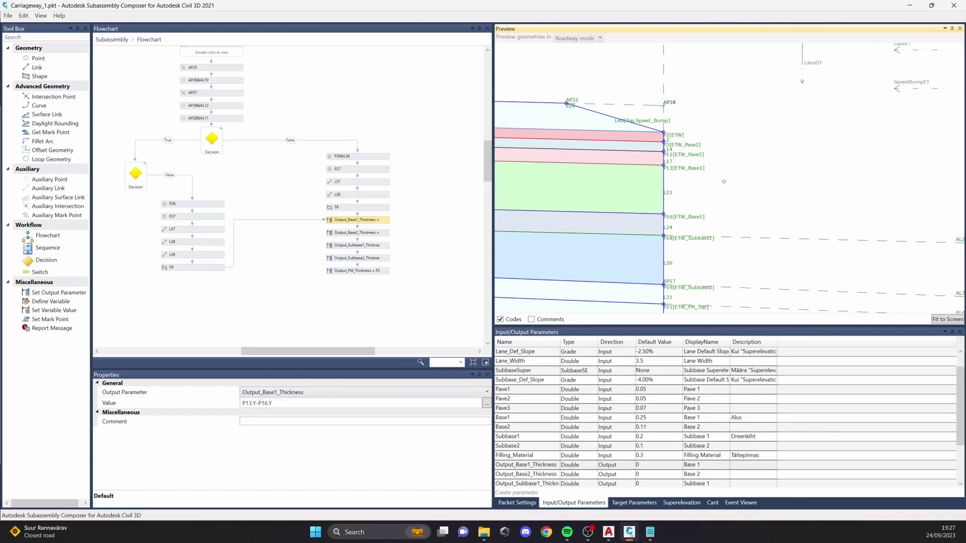
scroll(697, 179, "up", 1)
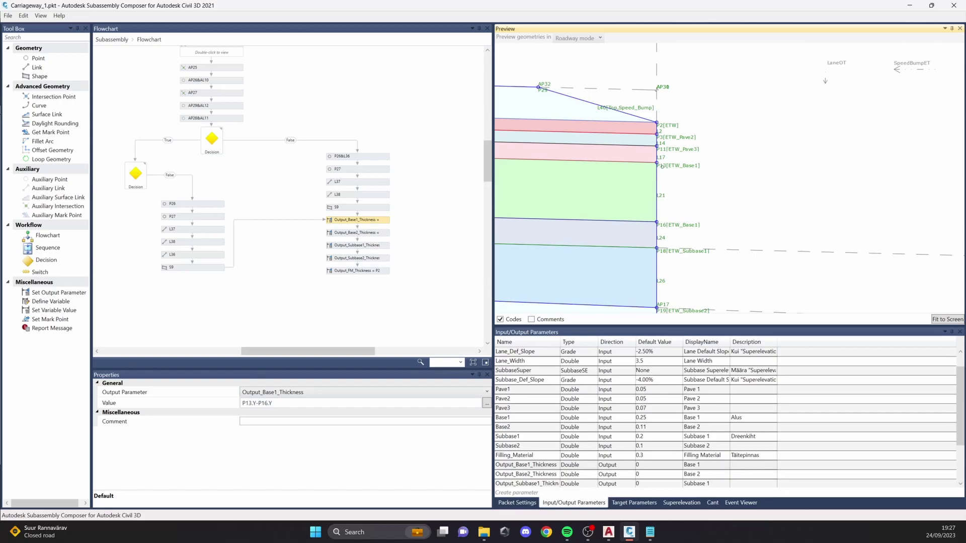
Step: Check edge points P13 and P16 in the preview against the Output_Base1_Thickness expression
left_click(657, 163)
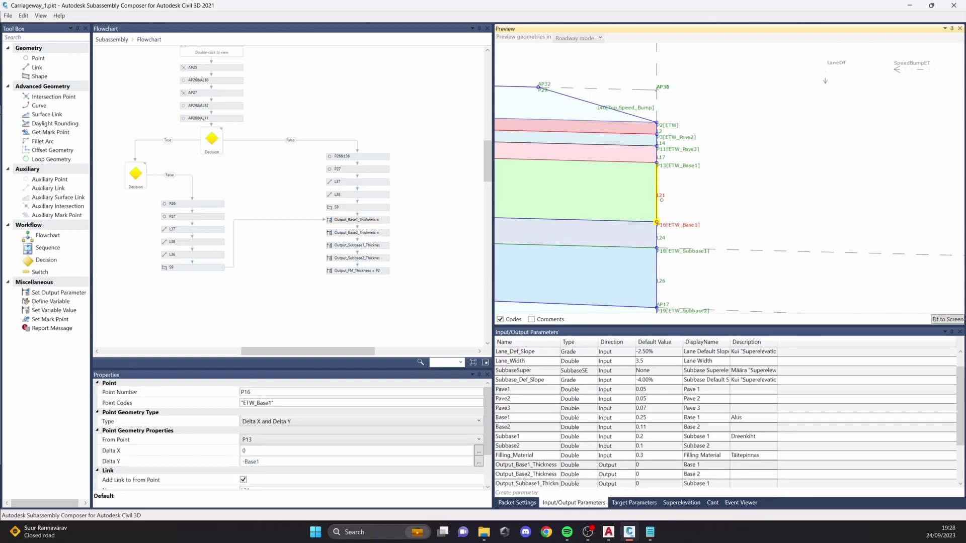
left_click(372, 221)
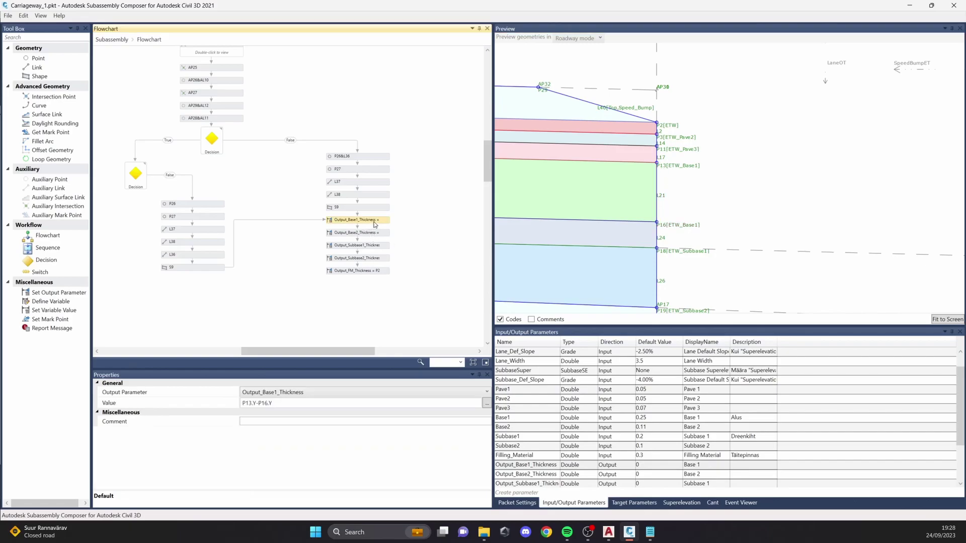
left_click(659, 164)
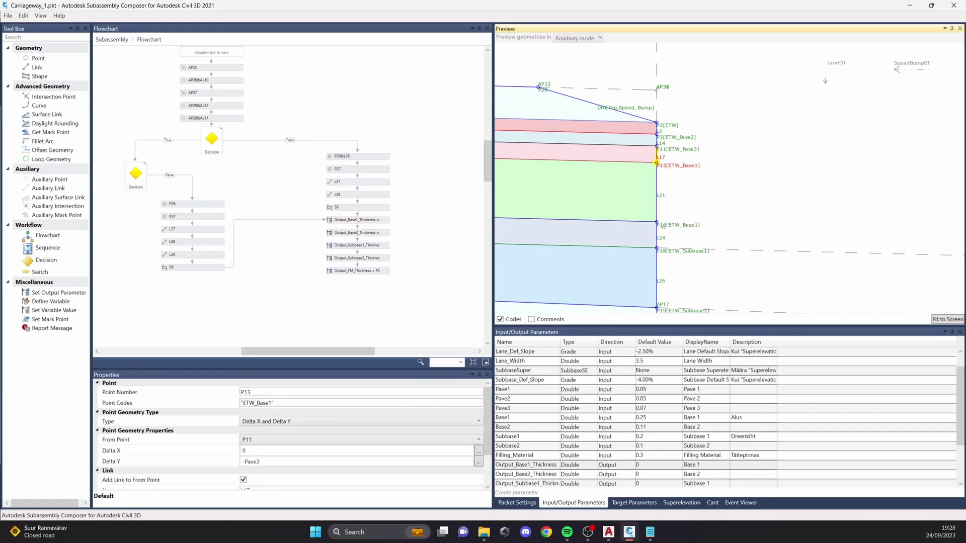
middle_click_drag(667, 251, 660, 178)
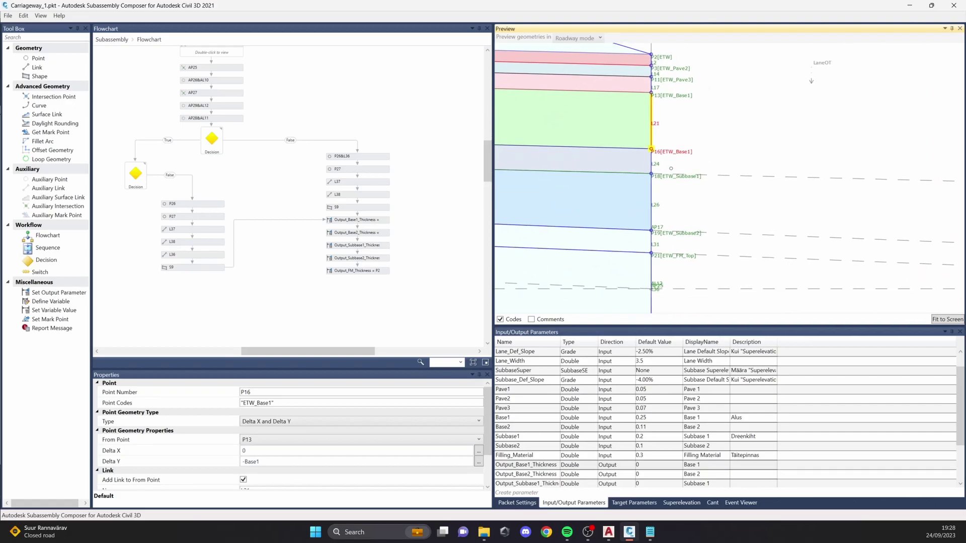
scroll(658, 169, "up", 1)
middle_click_drag(648, 130, 648, 172)
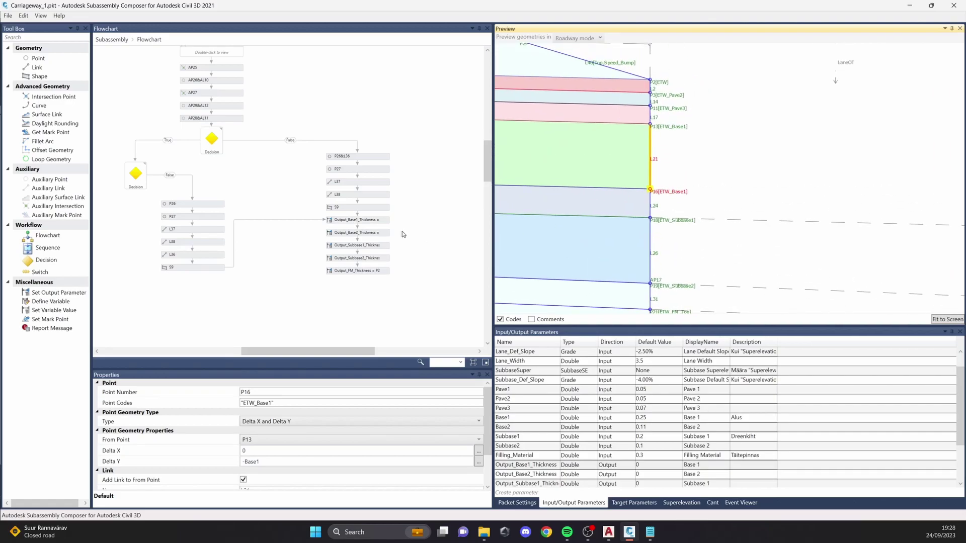
Step: Inspect the Output_Subbase1_Thickness expression, and examine the pavement, base and subbase edge points in the preview
left_click(381, 221)
left_click(382, 246)
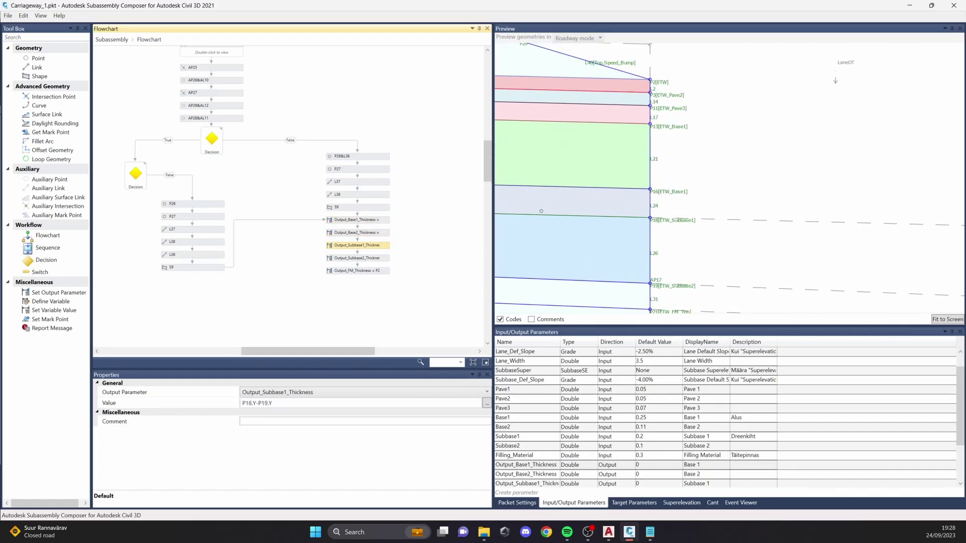
scroll(639, 205, "down", 1)
middle_click_drag(639, 205, 704, 237)
scroll(704, 237, "down", 1)
scroll(807, 182, "down", 1)
middle_click_drag(689, 181, 645, 160)
scroll(806, 181, "down", 1)
scroll(665, 165, "up", 3)
scroll(646, 160, "up", 1)
scroll(649, 162, "up", 2)
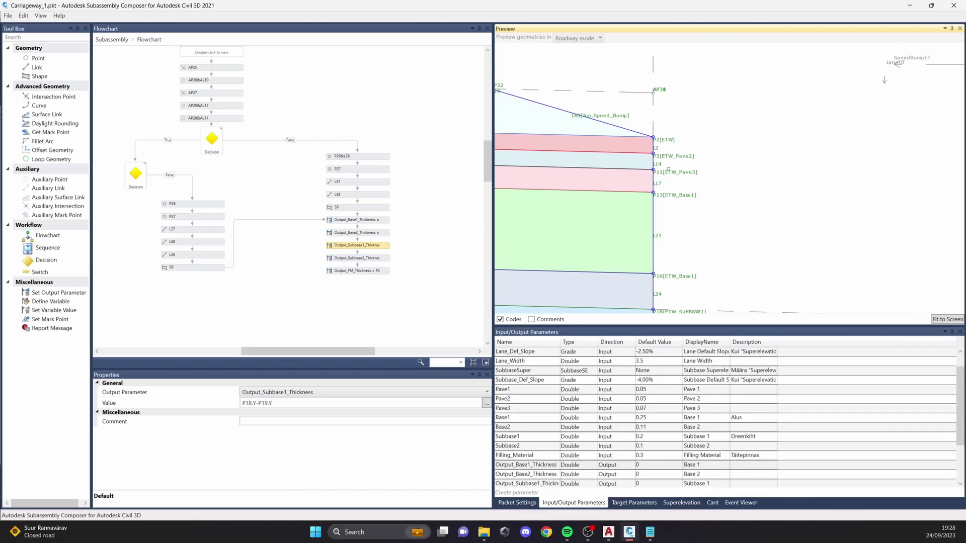
scroll(661, 202, "down", 1)
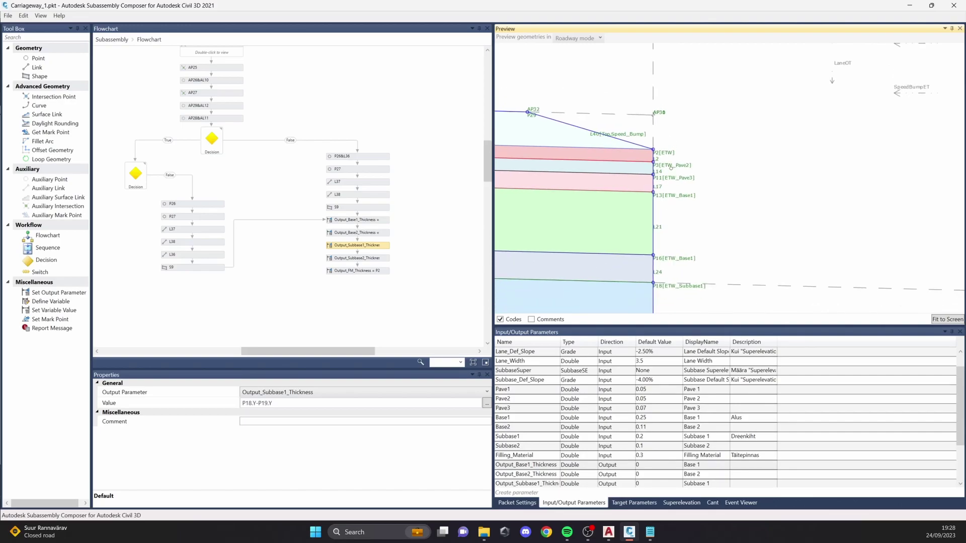
Step: Go through all five thickness output expressions from Base1 to FM, and view the complete layer stack in the preview
left_click(372, 222)
left_click(373, 234)
left_click(377, 246)
left_click(376, 259)
left_click(375, 272)
scroll(830, 204, "down", 1)
middle_click_drag(829, 204, 829, 121)
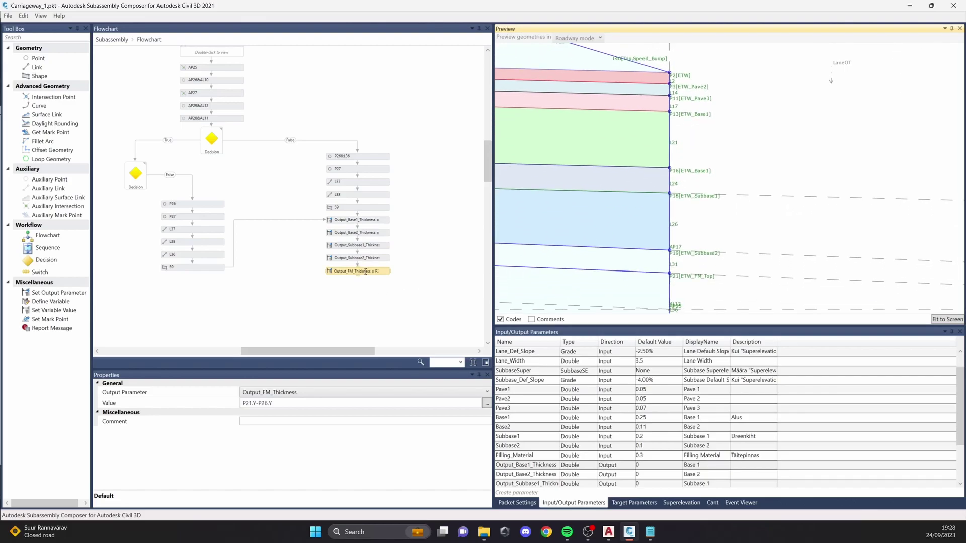
scroll(370, 278, "down", 1)
scroll(655, 276, "down", 2)
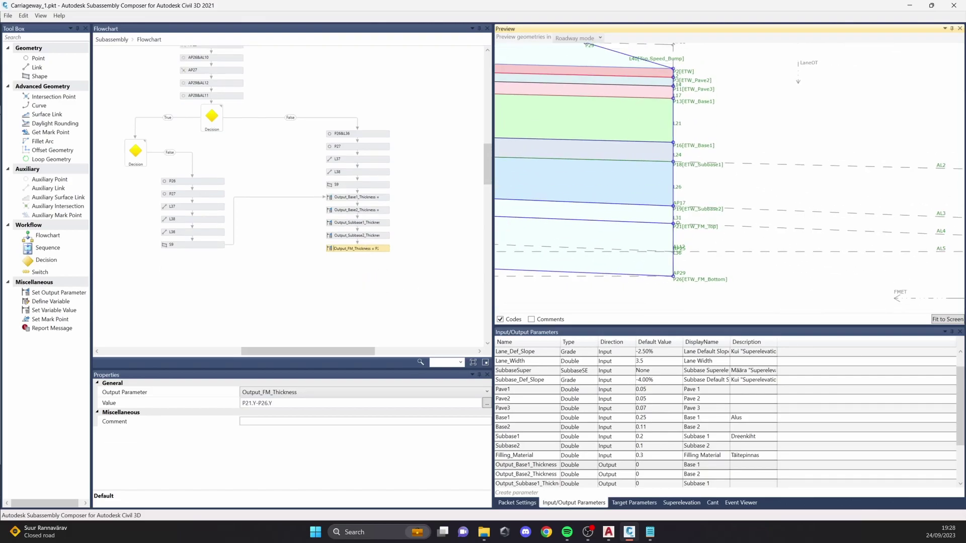
scroll(677, 222, "down", 2)
middle_click_drag(518, 207, 684, 211)
scroll(686, 211, "down", 1)
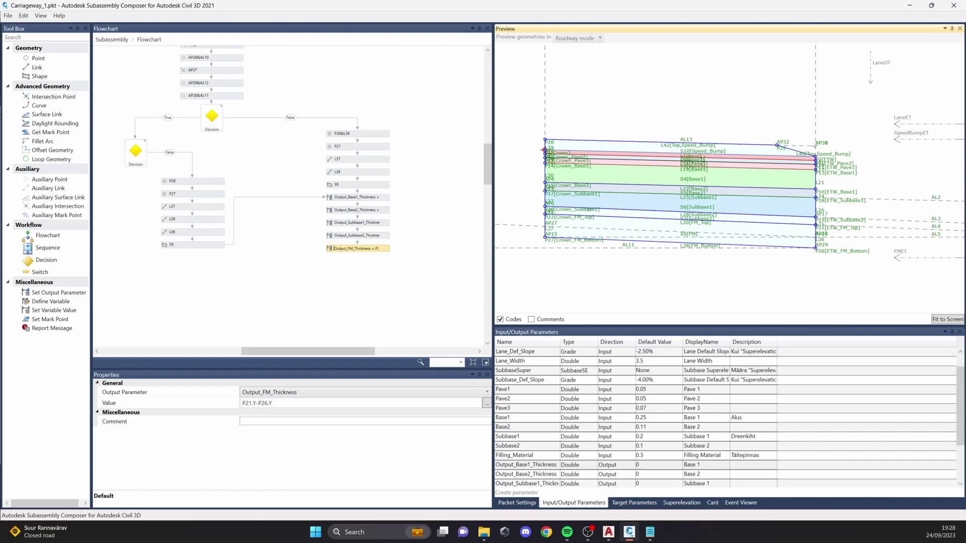
Step: Switch to the Template_HGR_Test drawing in Civil 3D, and view the assembly that combines carriageways with shoulders
mouse_move(624, 536)
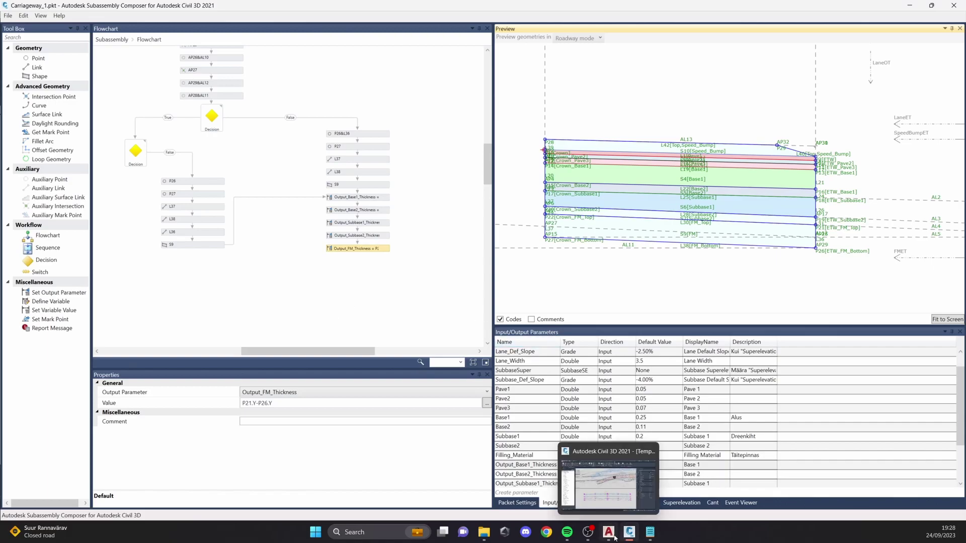
left_click(617, 496)
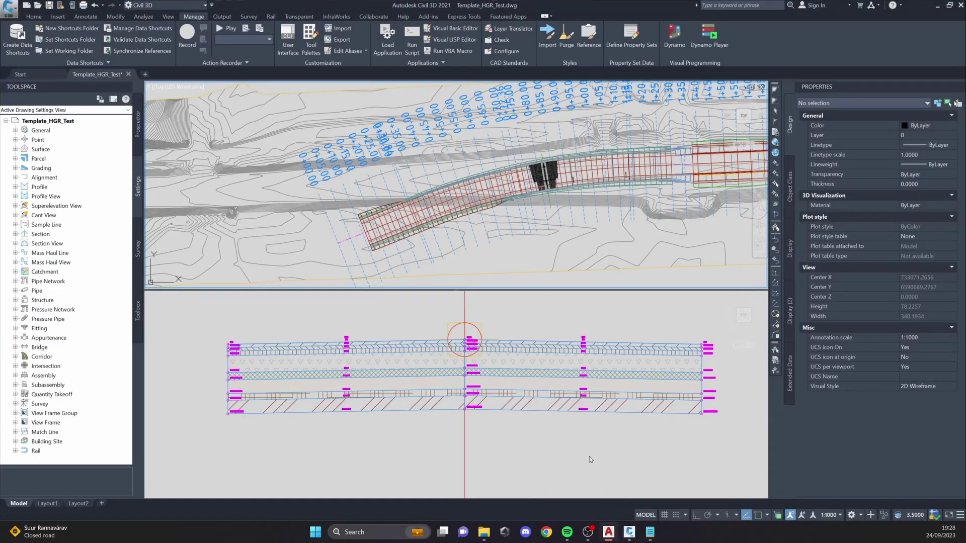
left_click(650, 532)
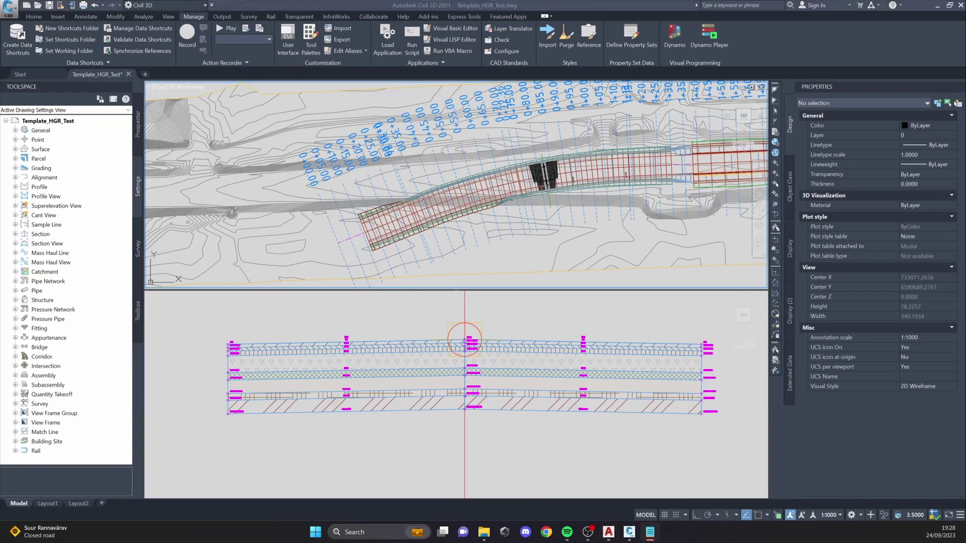
left_click(596, 446)
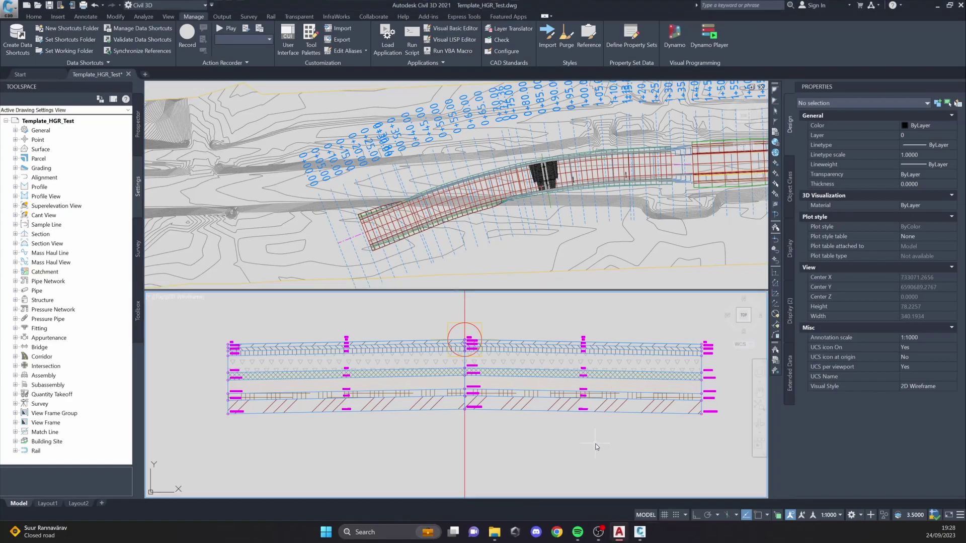
scroll(633, 419, "down", 4)
middle_click_drag(626, 413, 409, 400)
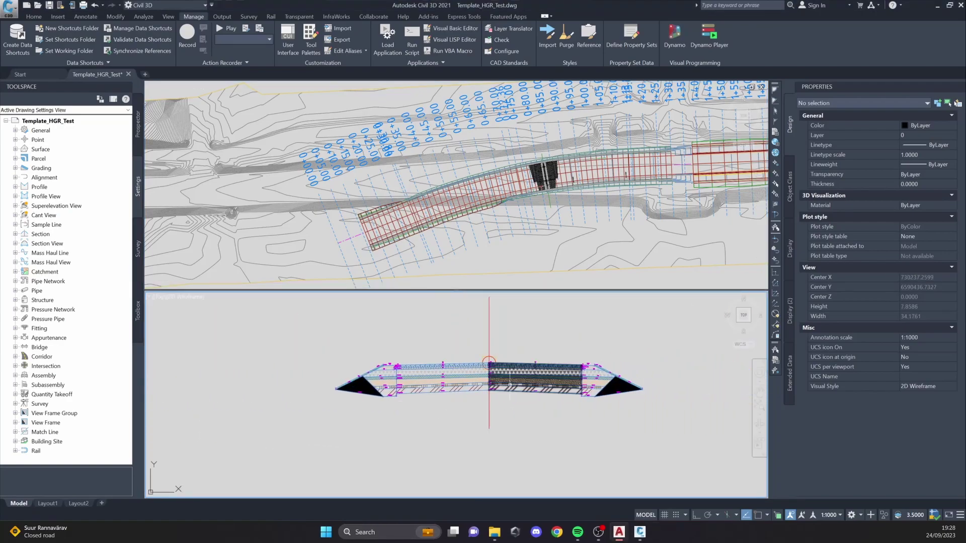
scroll(476, 380, "up", 2)
left_click(249, 315)
left_click(526, 430)
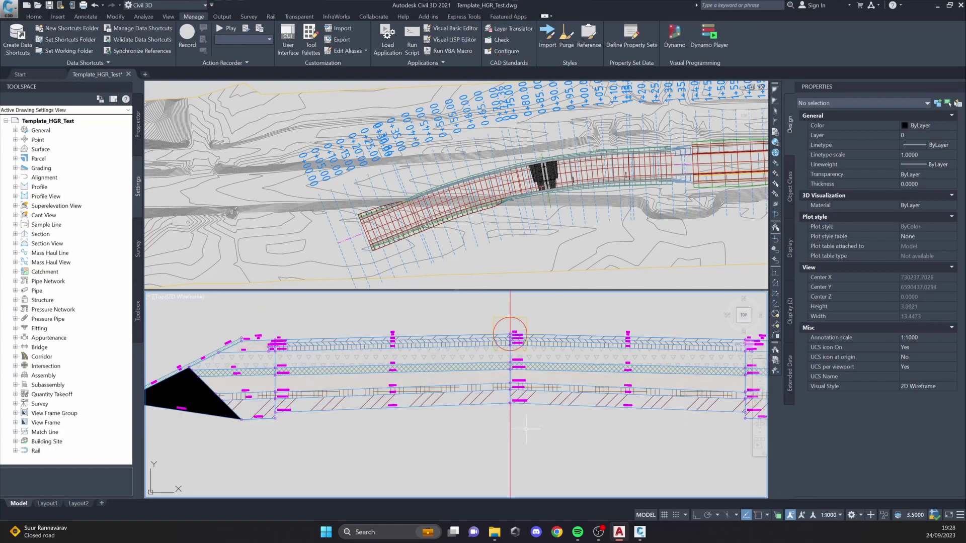
Step: Select the right-hand Carriageway_1 subassembly in the shoulder assembly, and review its output thicknesses and input parameters
left_click(526, 410)
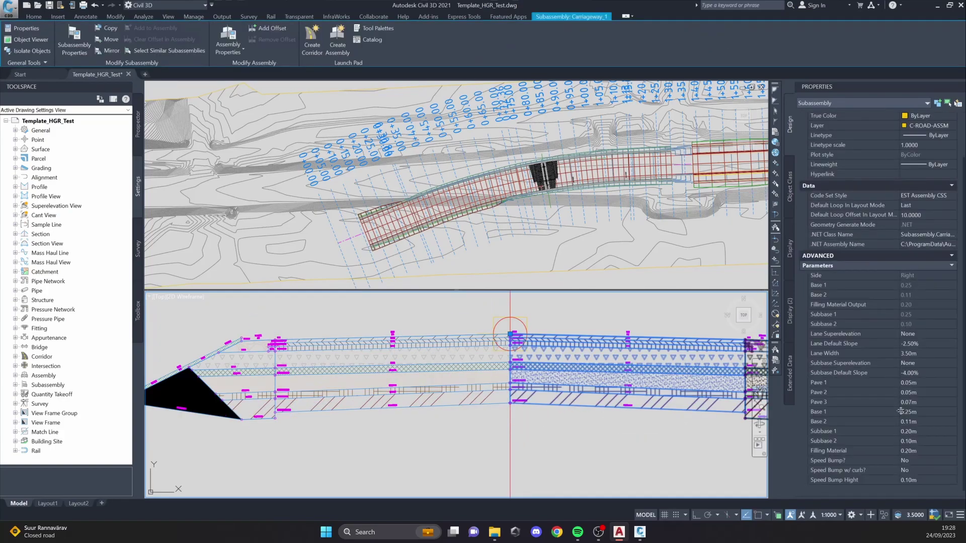
scroll(388, 399, "down", 5)
scroll(388, 398, "up", 2)
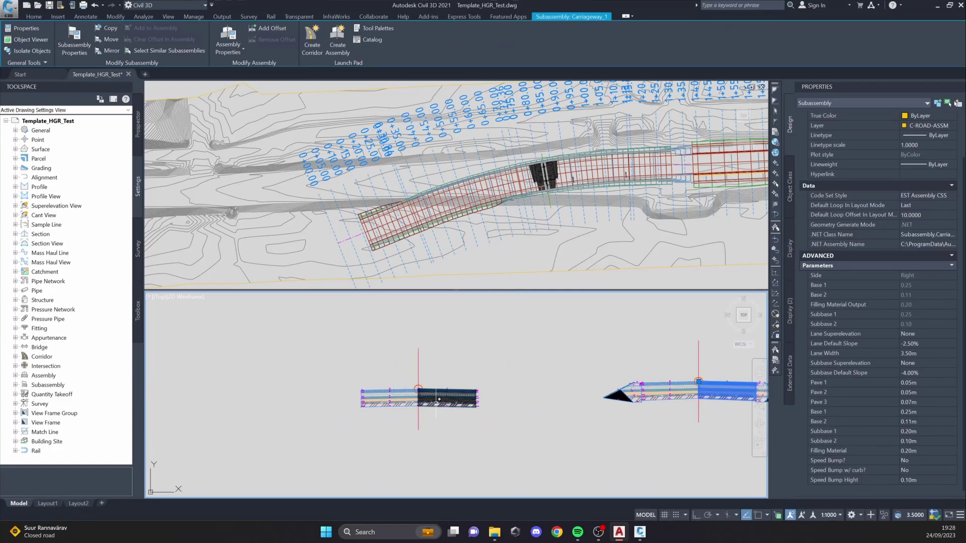
scroll(388, 398, "up", 6)
key("Escape")
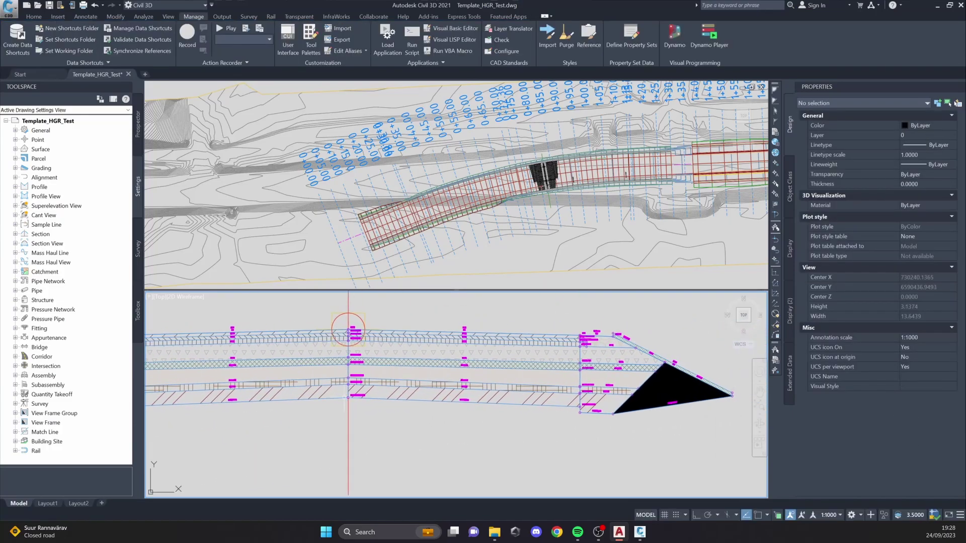
Step: Select the right and left shoulder subassemblies in turn, and review the parameters of the left Shoulder_1
scroll(610, 343, "down", 3)
left_click(593, 354)
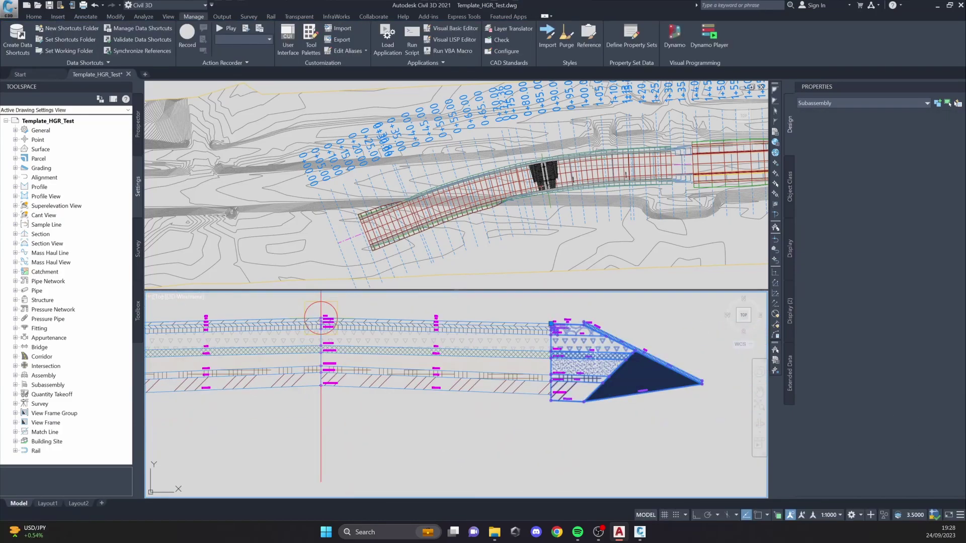
middle_click_drag(478, 378, 792, 378)
key("Escape")
left_click(374, 355)
left_click(635, 318)
scroll(418, 347, "up", 6)
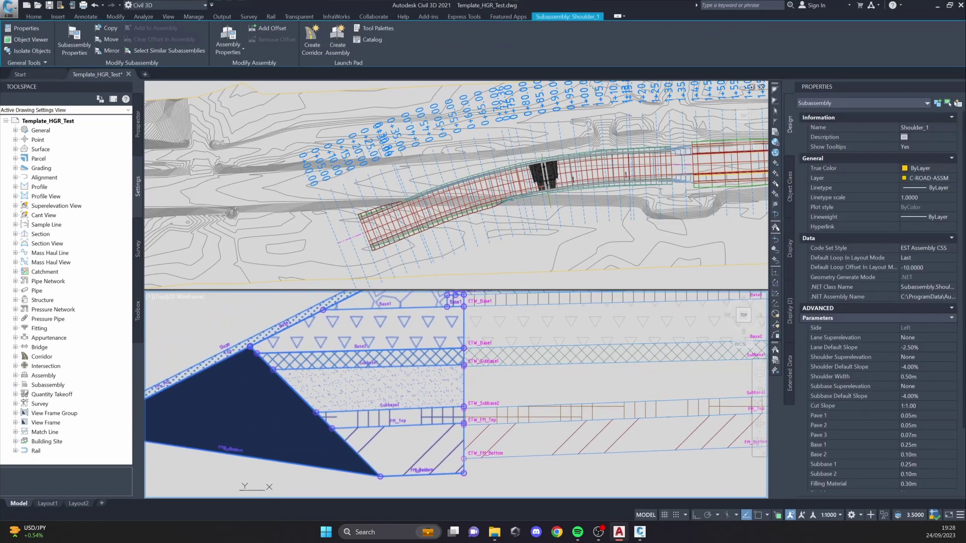
Step: Deselect the left shoulder, and examine how its layer points meet the carriageway's ETW_Subbase2, ETW_FM_Top and ETW_FM_Bottom points
key("Escape")
scroll(457, 347, "down", 6)
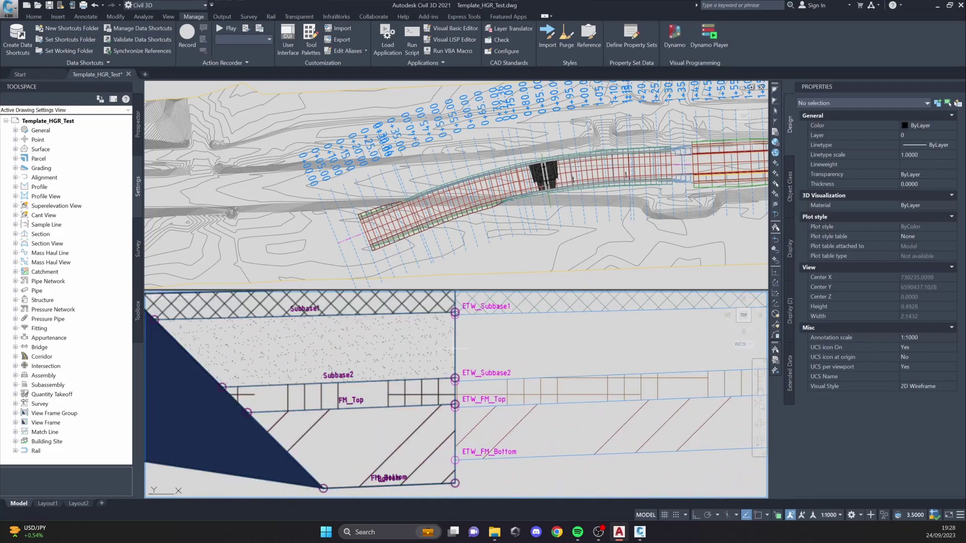
scroll(458, 375, "up", 5)
scroll(466, 377, "down", 3)
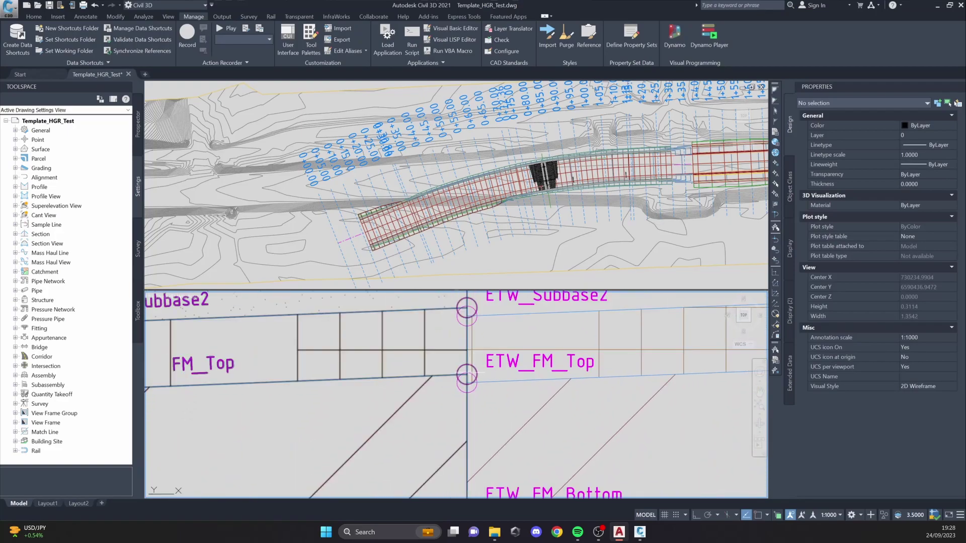
scroll(473, 379, "down", 3)
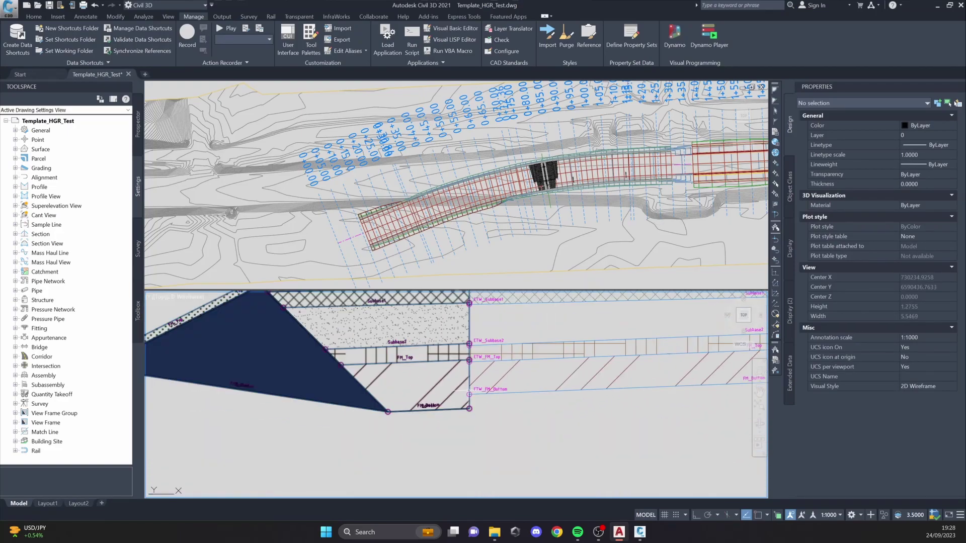
scroll(477, 380, "down", 2)
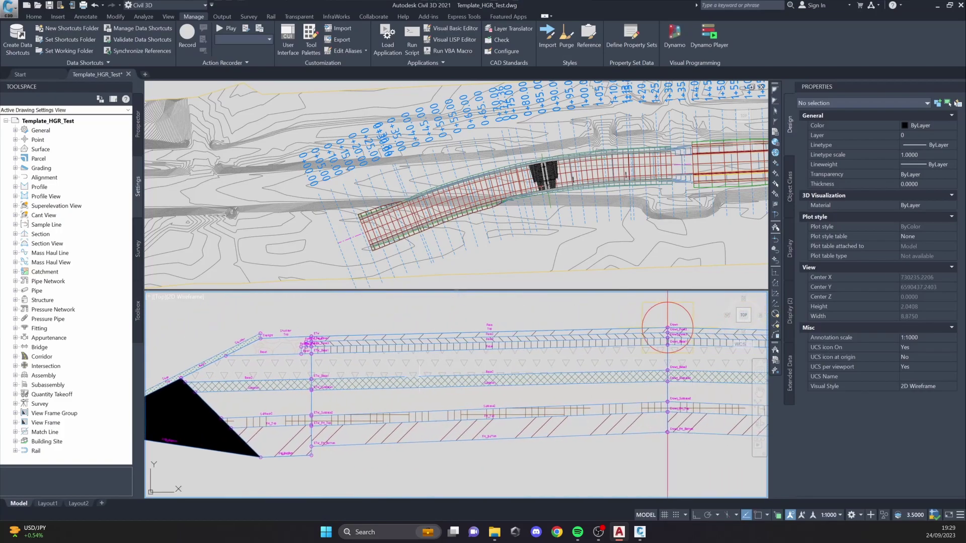
scroll(483, 362, "down", 2)
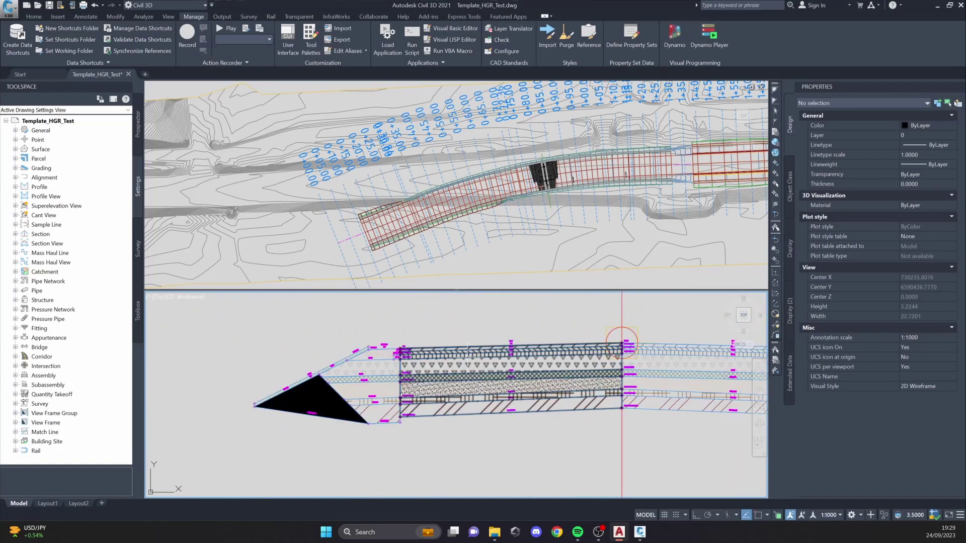
Step: Open the properties of the assembly that combines carriageways with shoulders, and display its subassembly construction
middle_click_drag(533, 368, 559, 352)
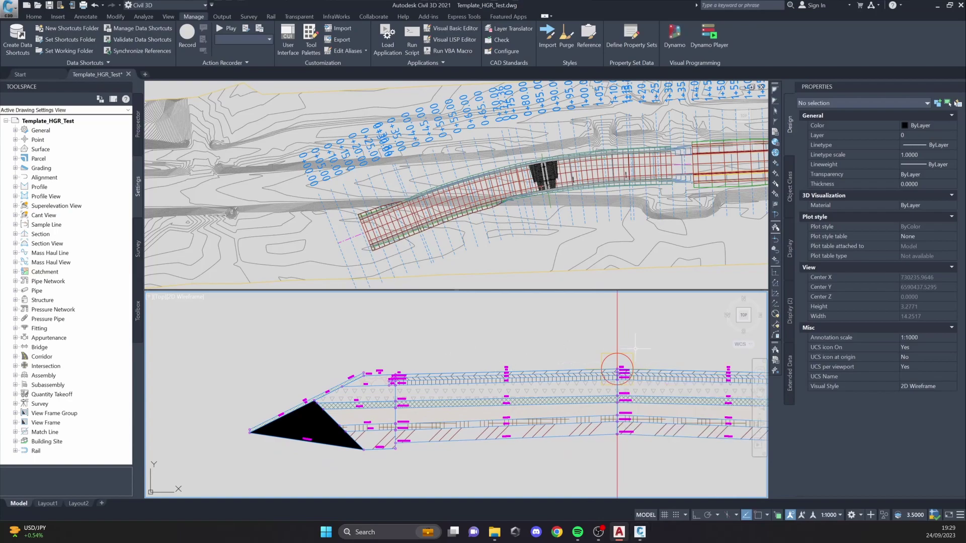
middle_click_drag(617, 370, 571, 386)
left_click(572, 337)
middle_click_drag(572, 337, 579, 322)
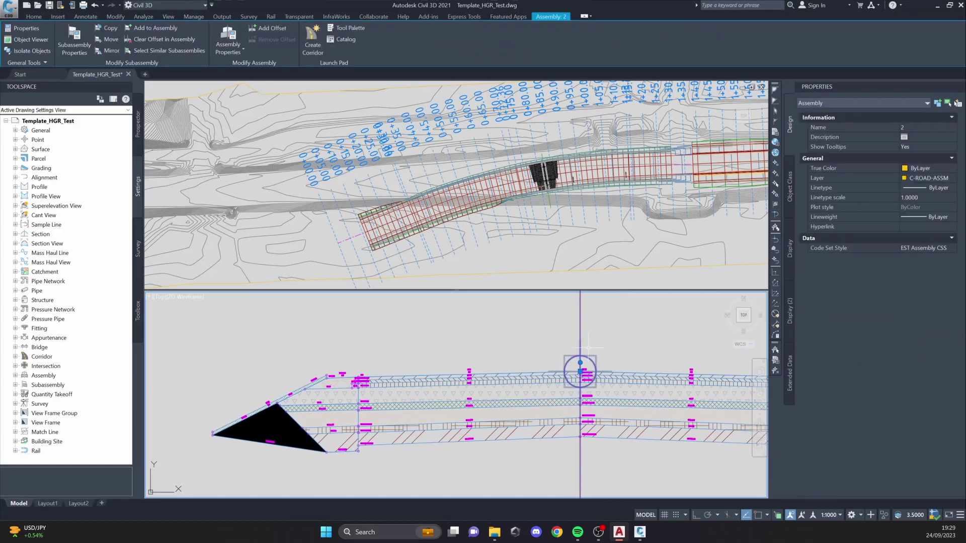
left_click(235, 52)
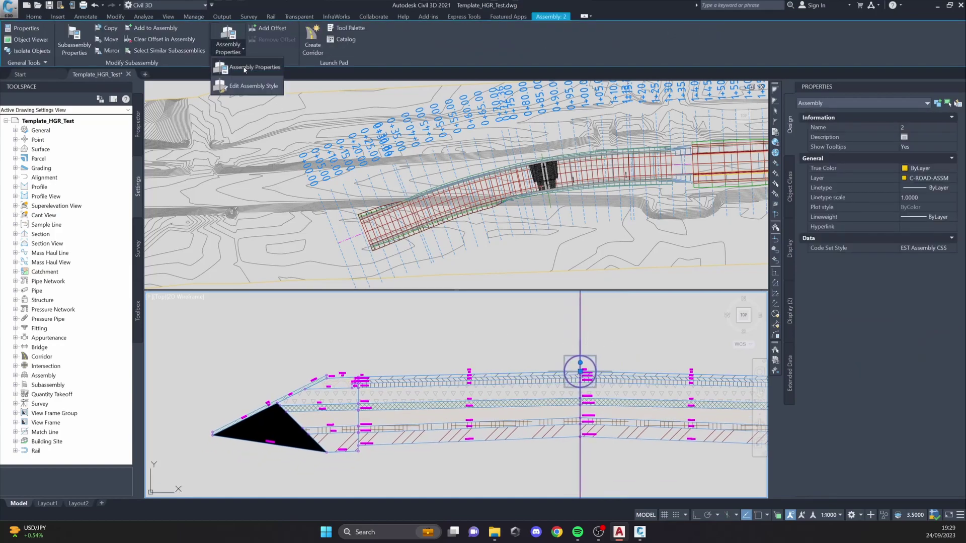
left_click(242, 69)
left_click_drag(527, 308, 512, 82)
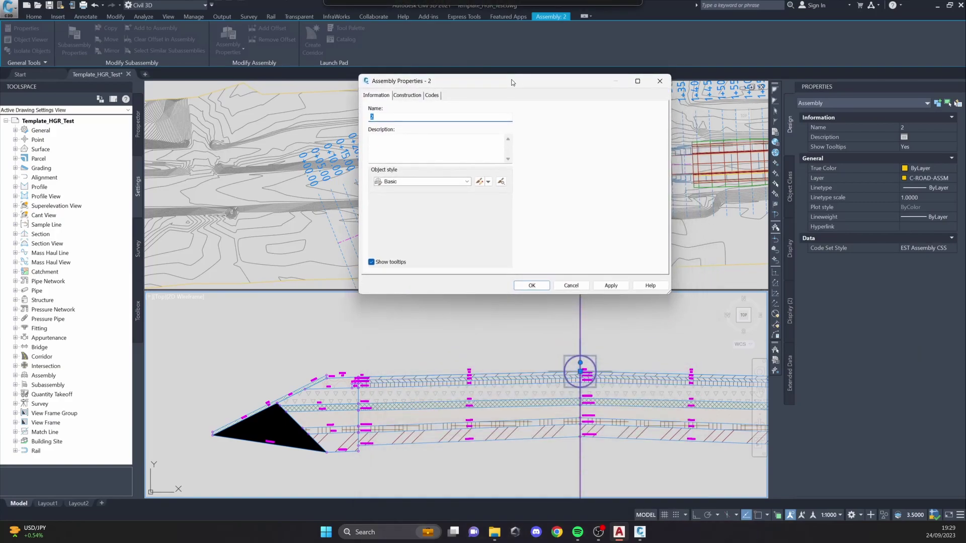
left_click(406, 95)
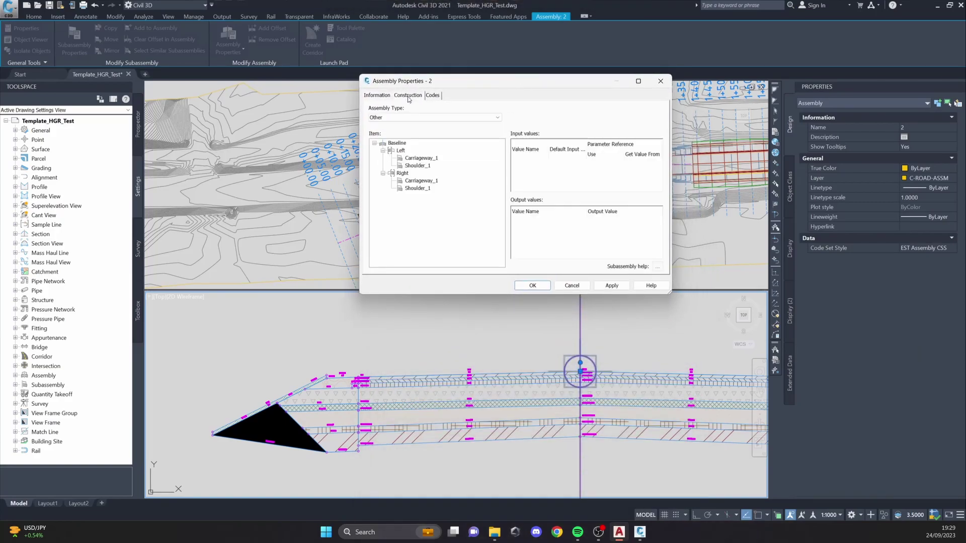
Step: Show the input values of the left Shoulder_1 in an enlarged dialog, and enable the parameter reference for Base 1
left_click(404, 174)
left_click(424, 166)
left_click_drag(668, 292, 905, 435)
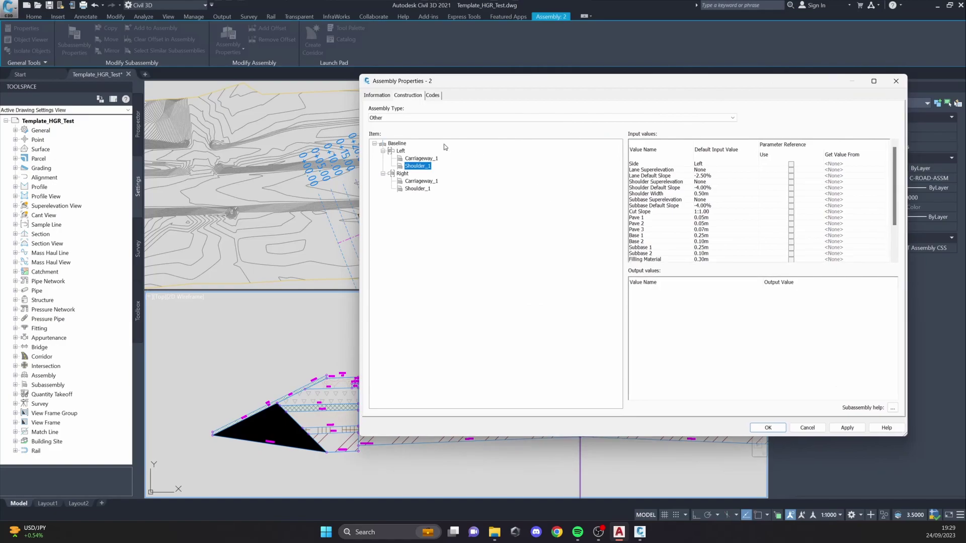
left_click_drag(477, 81, 251, 61)
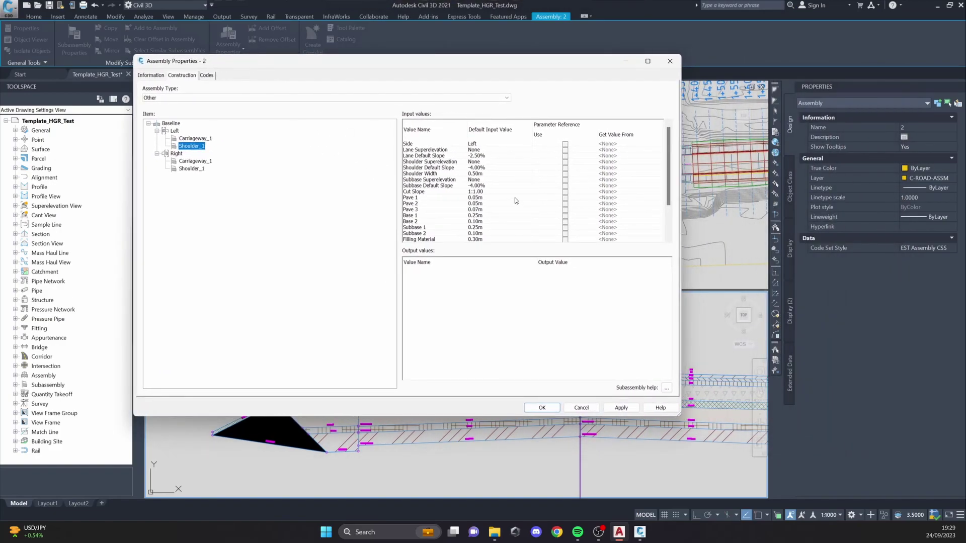
scroll(442, 198, "down", 1)
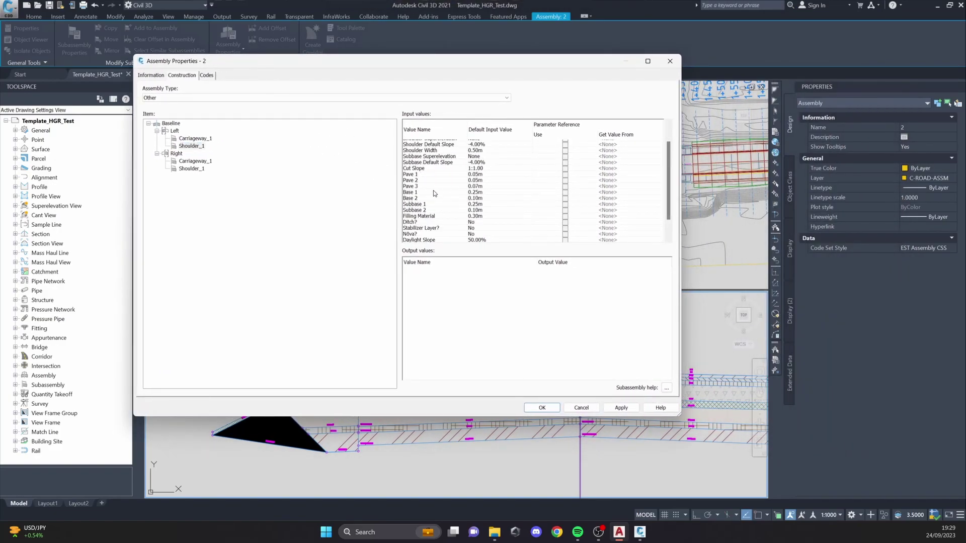
left_click(412, 192)
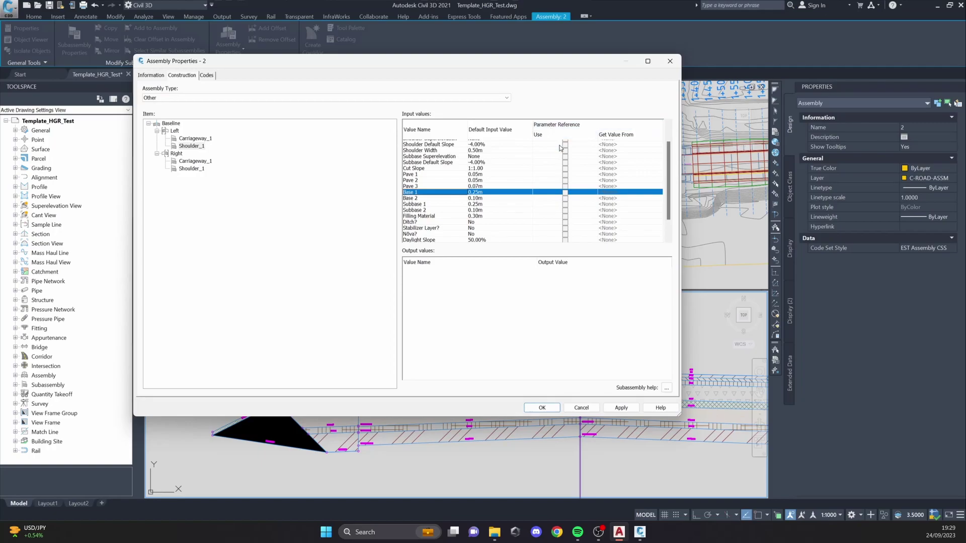
left_click(566, 193)
left_click(611, 193)
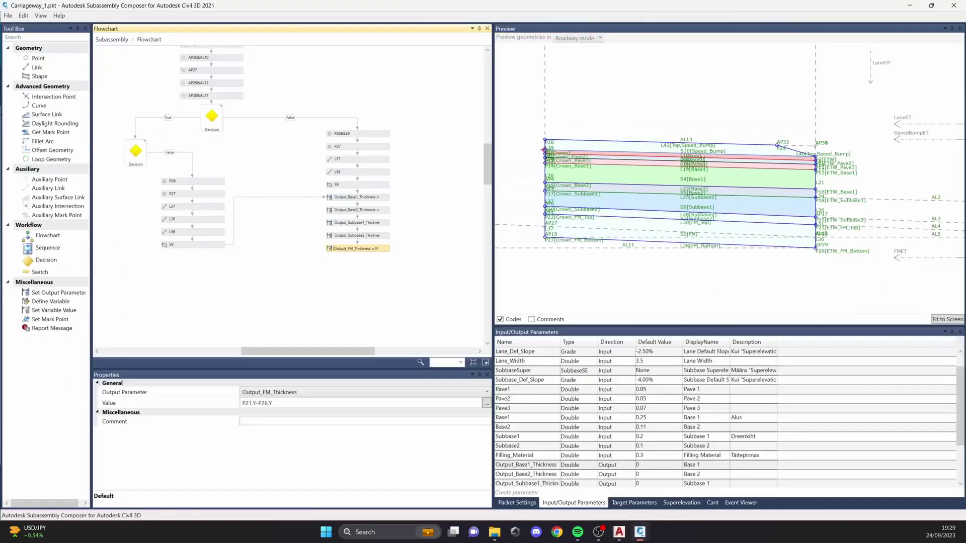
Step: In Subassembly Composer, inspect Carriageway_1's Base1, Base2 and Subbase1 output thickness elements, and return to Civil 3D
left_click(367, 199)
left_click(371, 210)
left_click(370, 223)
left_click(621, 532)
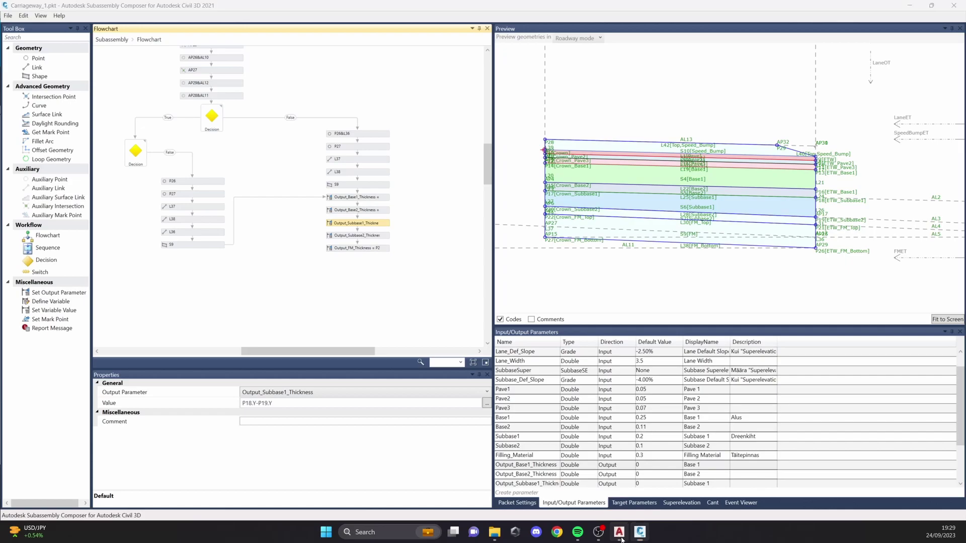
Step: Link the left shoulder's Base 1 and Base 2 to Carriageway_1.Base 1 and Carriageway_1.Base 2 respectively
left_click(605, 194)
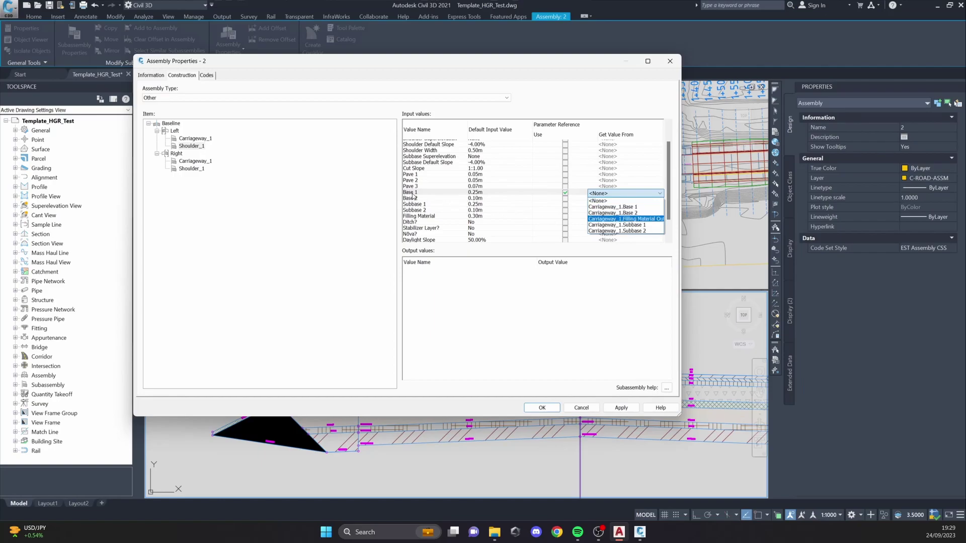
left_click(640, 207)
left_click(541, 200)
left_click(566, 199)
left_click(623, 198)
left_click(623, 220)
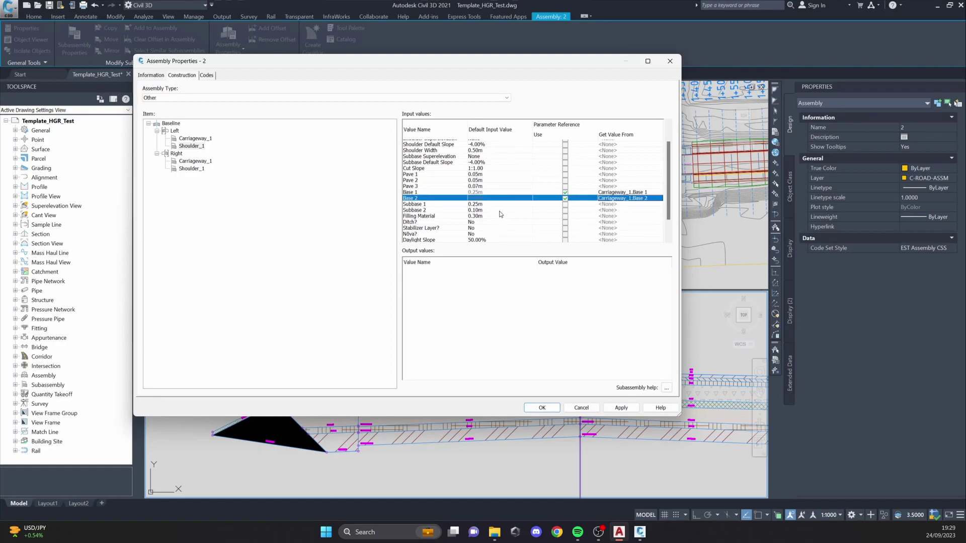
Step: Enable references for the left shoulder's Subbase 1 and Subbase 2, taking them from Carriageway_1.Subbase 1 and Carriageway_1.Subbase 2
left_click(566, 205)
left_click(566, 211)
left_click(605, 206)
left_click(606, 206)
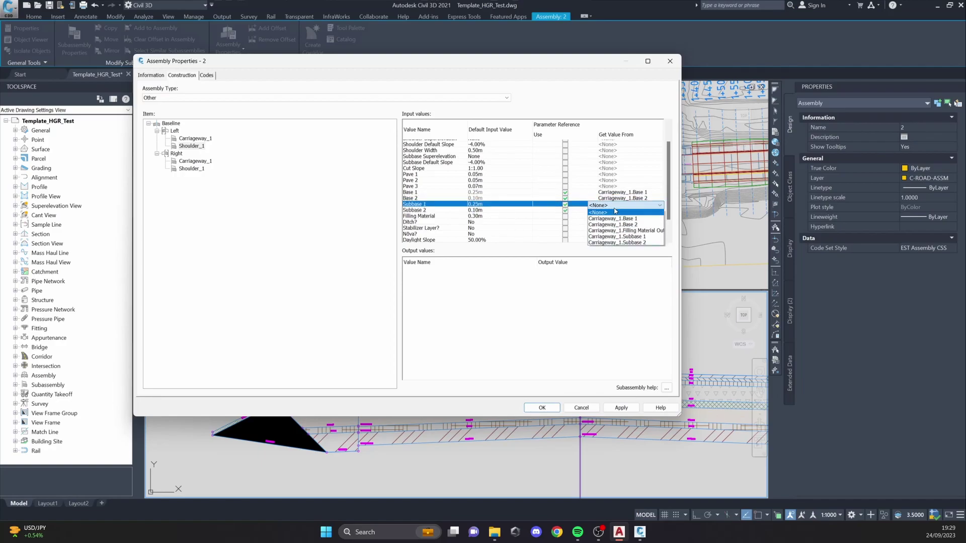
left_click(640, 237)
left_click(624, 211)
left_click(623, 210)
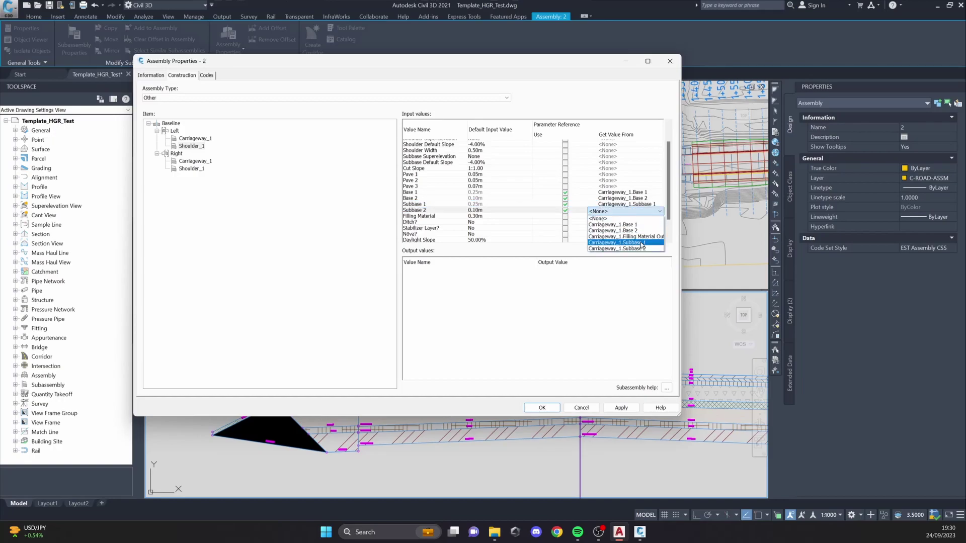
left_click(643, 248)
Step: Link the left shoulder's Filling Material to Carriageway_1's Filling Material Output, and apply the assembly changes
left_click(565, 216)
left_click(623, 217)
left_click(624, 217)
left_click(633, 243)
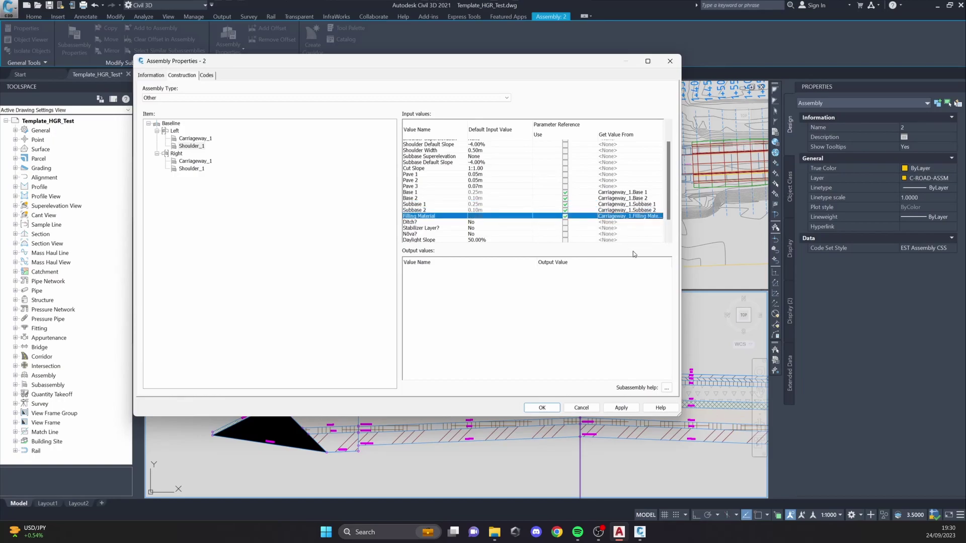
left_click(622, 408)
left_click(541, 408)
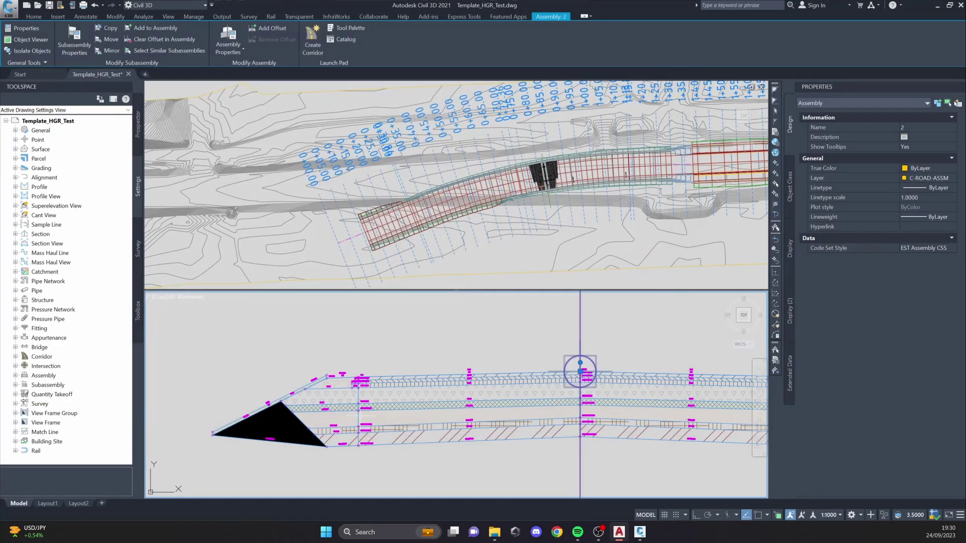
Step: Examine how the left shoulder's layers meet the carriageway's ETW points, from ETW_FM_Bottom up to ETW_Base1
scroll(458, 387, "up", 8)
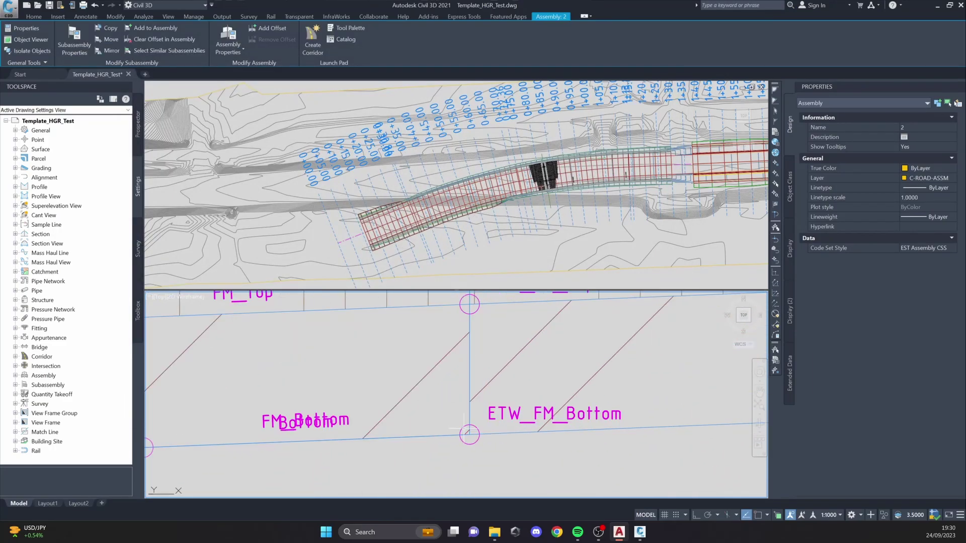
scroll(472, 443, "down", 8)
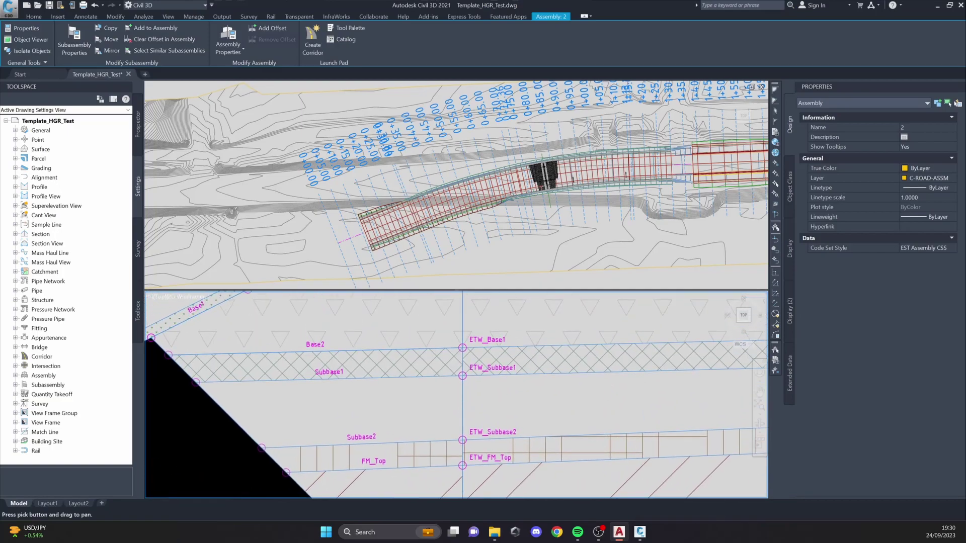
scroll(483, 374, "down", 3)
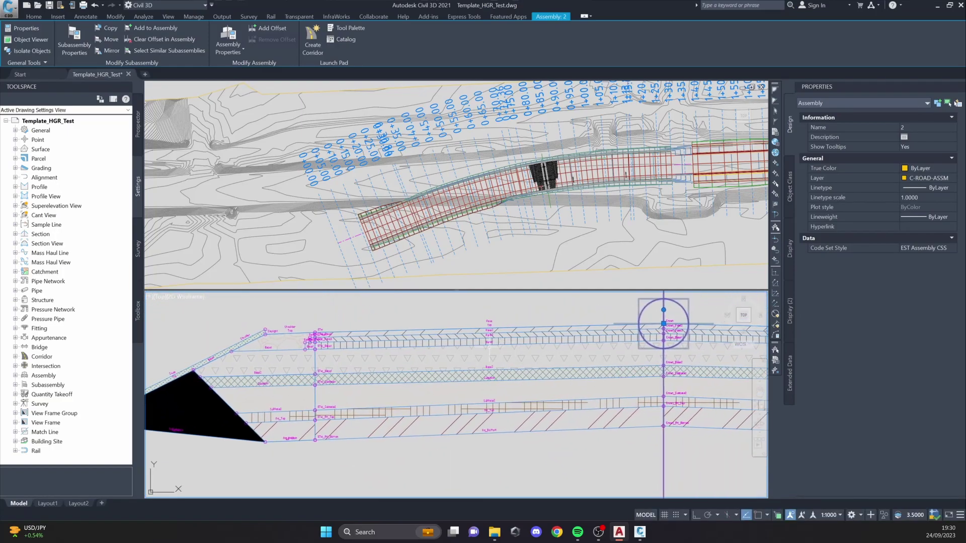
Step: Select the left Carriageway_1, compare its layer joints with the adjoining shoulder, and clear the selection
left_click(450, 374)
middle_click_drag(449, 374, 497, 374)
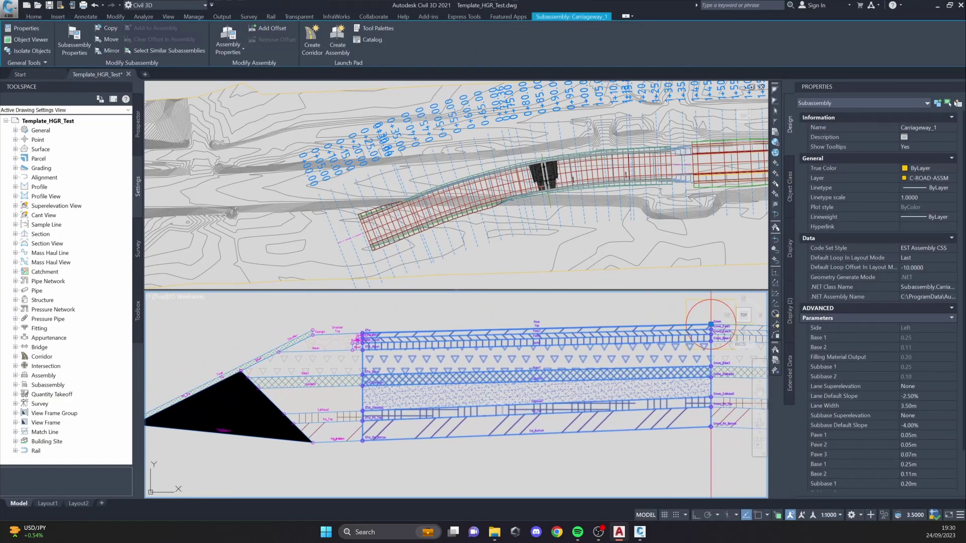
scroll(461, 402, "up", 5)
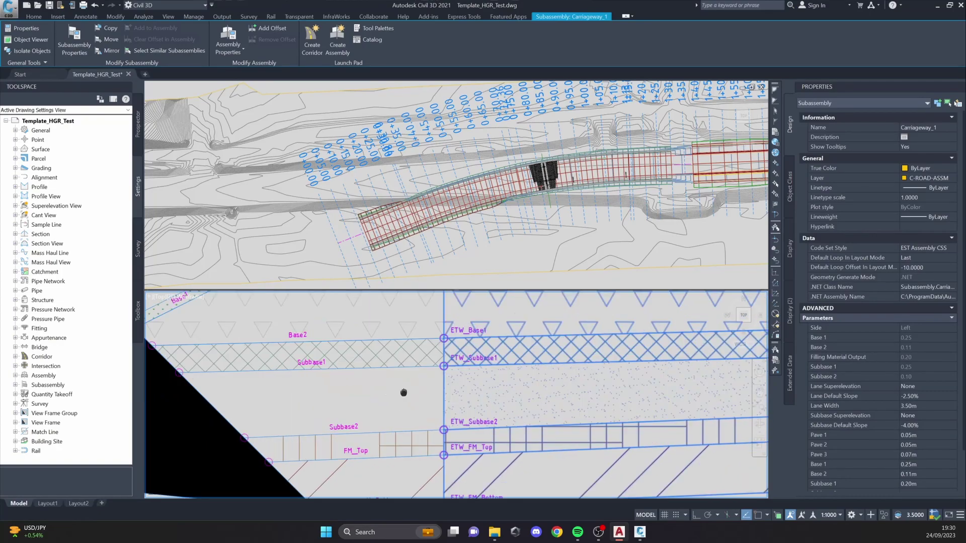
middle_click_drag(474, 382, 466, 373)
middle_click_drag(521, 390, 462, 392)
scroll(465, 370, "down", 6)
scroll(443, 358, "up", 6)
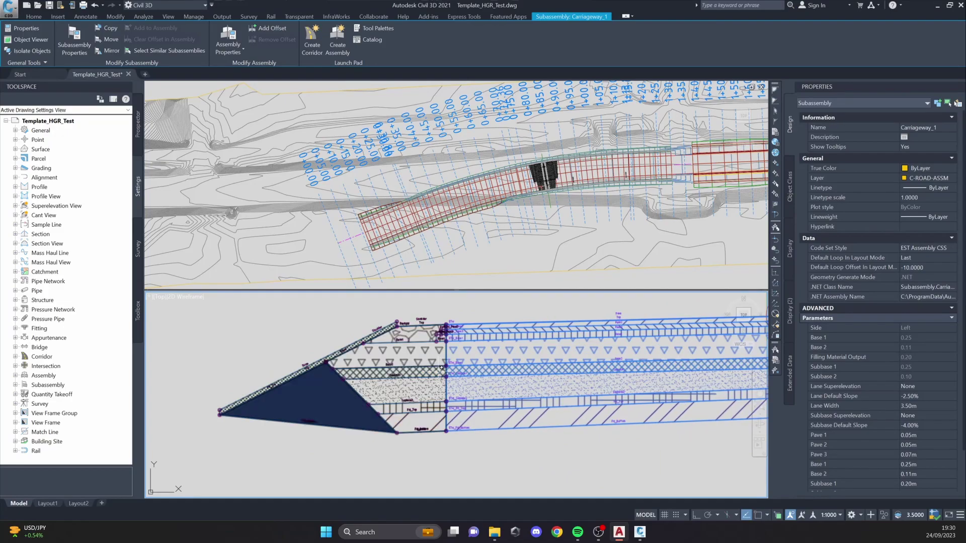
scroll(337, 320, "down", 4)
middle_click_drag(366, 333, 419, 356)
key("Escape")
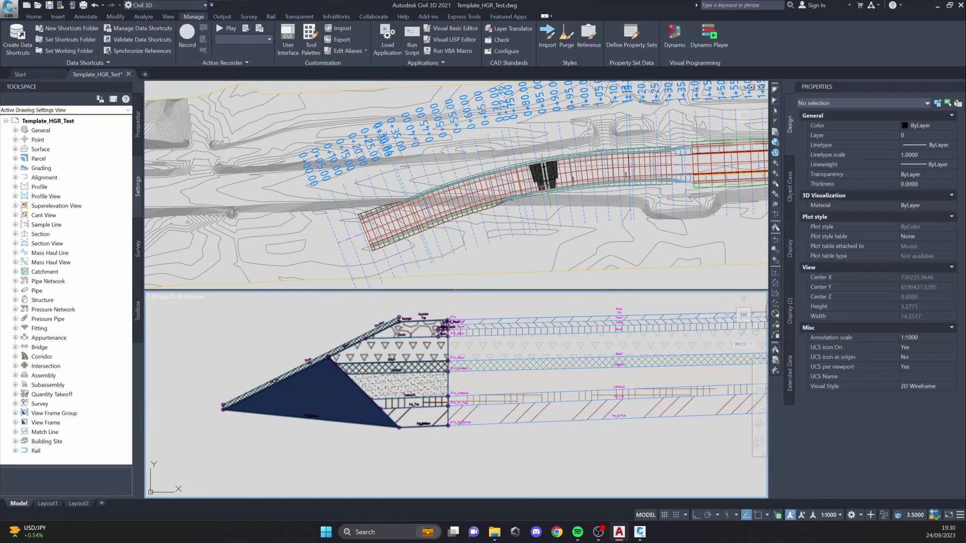
left_click(442, 310)
left_click(465, 435)
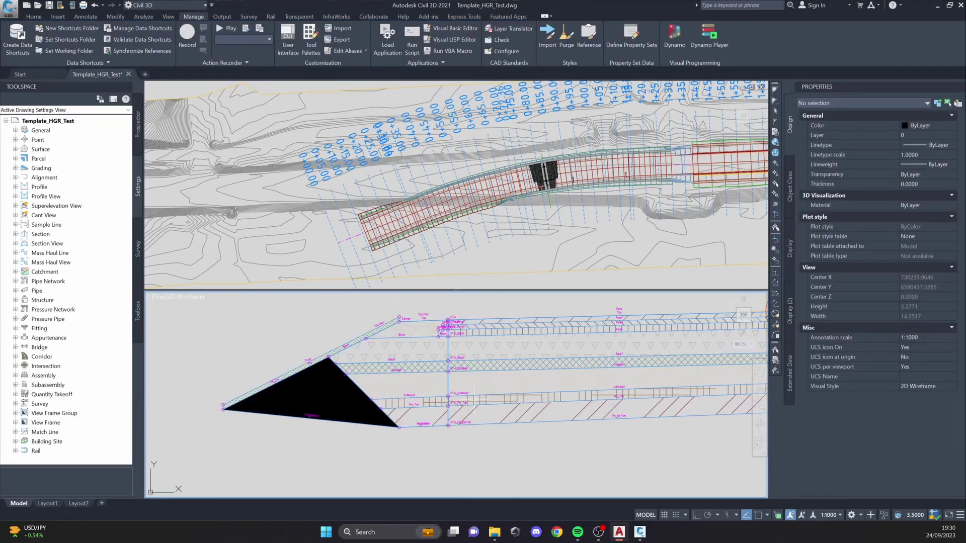
left_click(236, 307)
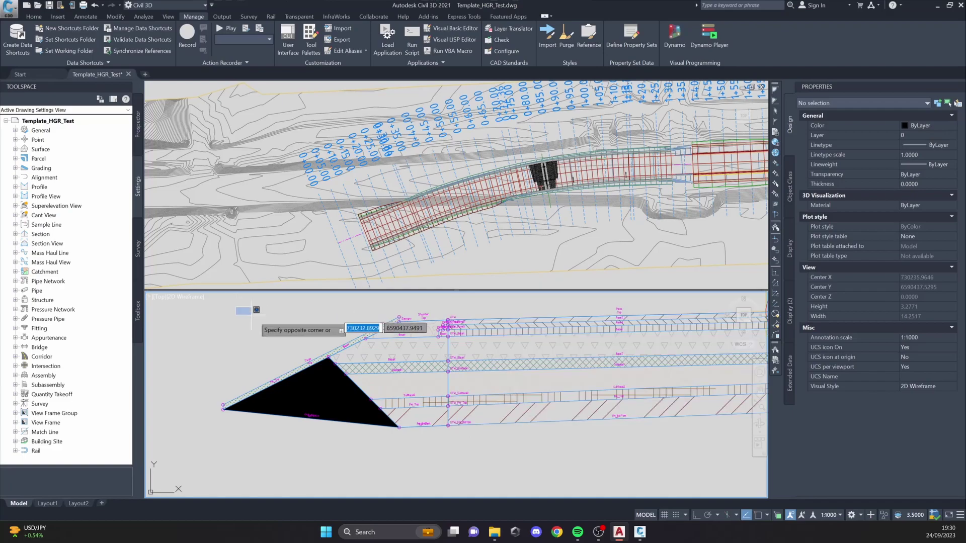
left_click(460, 443)
scroll(549, 462, "down", 2)
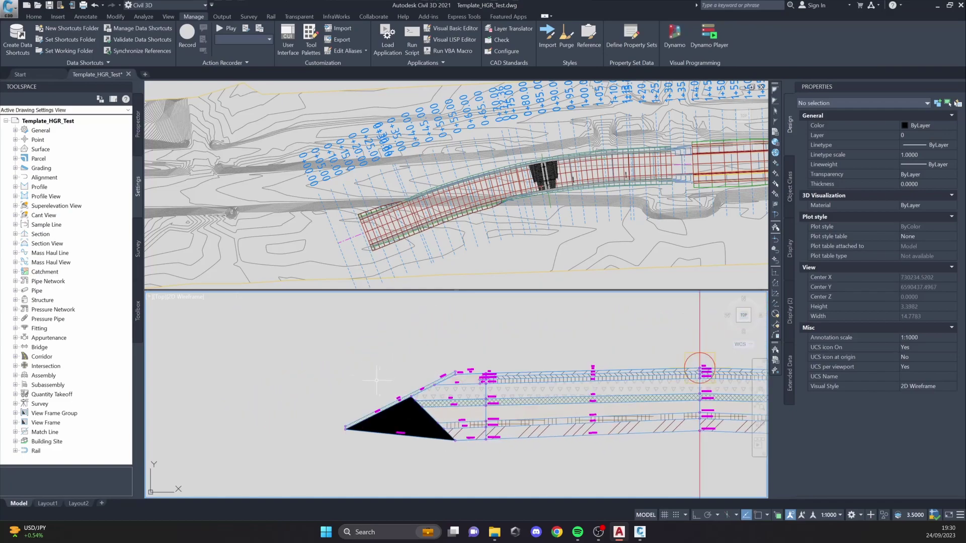
left_click(322, 345)
left_click(524, 459)
middle_click_drag(538, 444, 391, 390)
key("Escape")
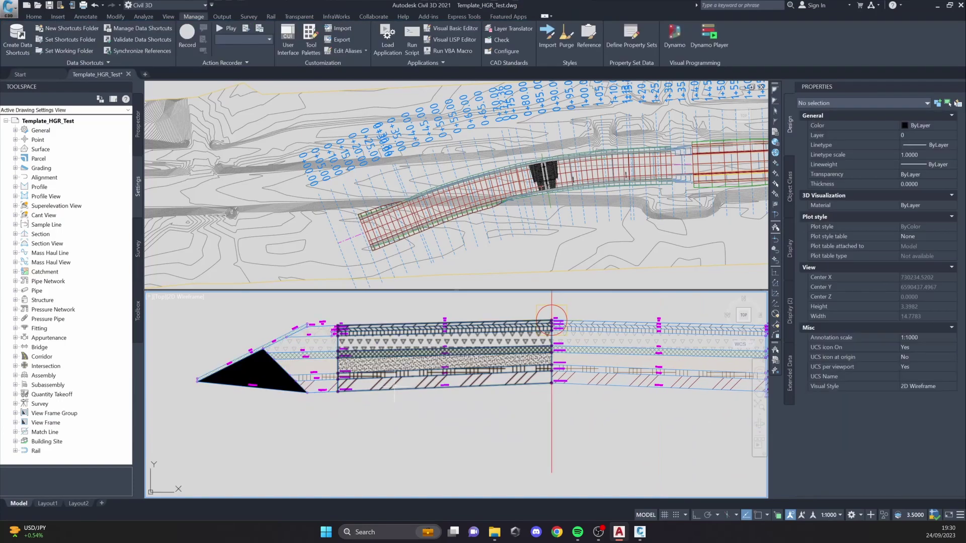
Step: Delete the carriageway and shoulder subassemblies from the right side of the assembly
middle_click_drag(495, 386, 320, 387)
scroll(573, 386, "down", 2)
middle_click_drag(572, 385, 565, 409)
scroll(525, 390, "up", 2)
scroll(554, 397, "down", 2)
left_click(549, 382)
left_click(503, 402)
key("Delete")
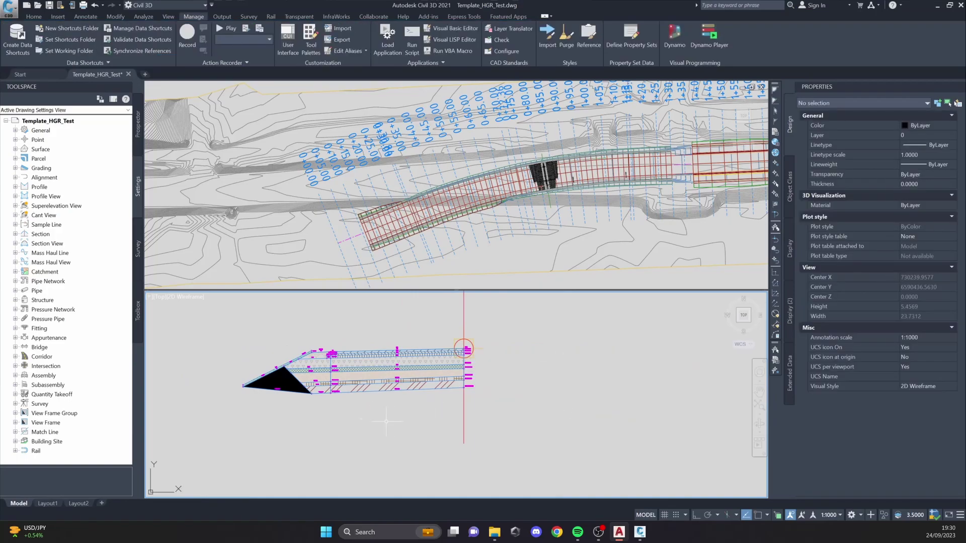
Step: Mirror the left shoulder and carriageway subassemblies to the right side of the assembly baseline
left_click(342, 388)
left_click(315, 375)
left_click(106, 52)
left_click(463, 327)
key("Escape")
Step: Select the mirrored right Shoulder_1, review its layer thickness parameters, and deselect it
scroll(597, 374, "up", 2)
left_click(611, 356)
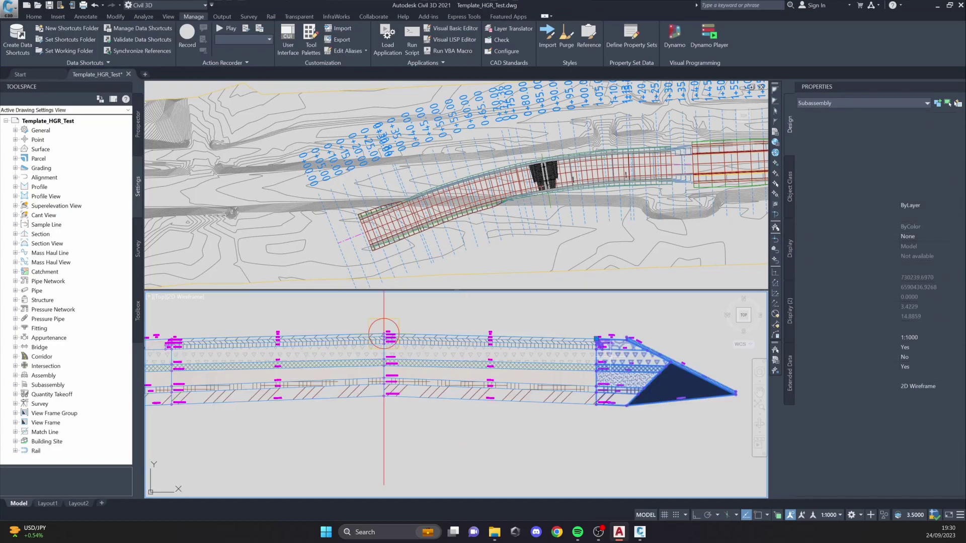
scroll(896, 381, "down", 3)
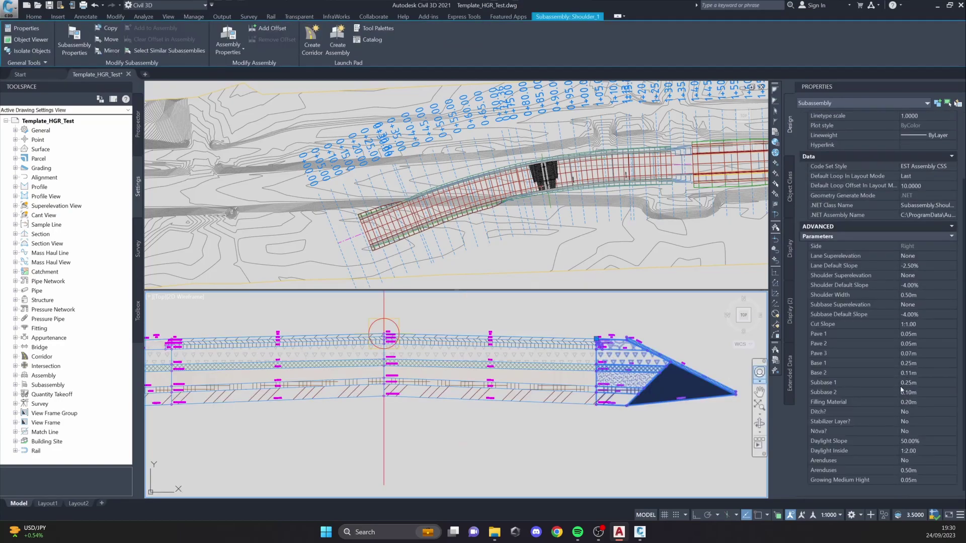
key("Escape")
left_click(384, 332)
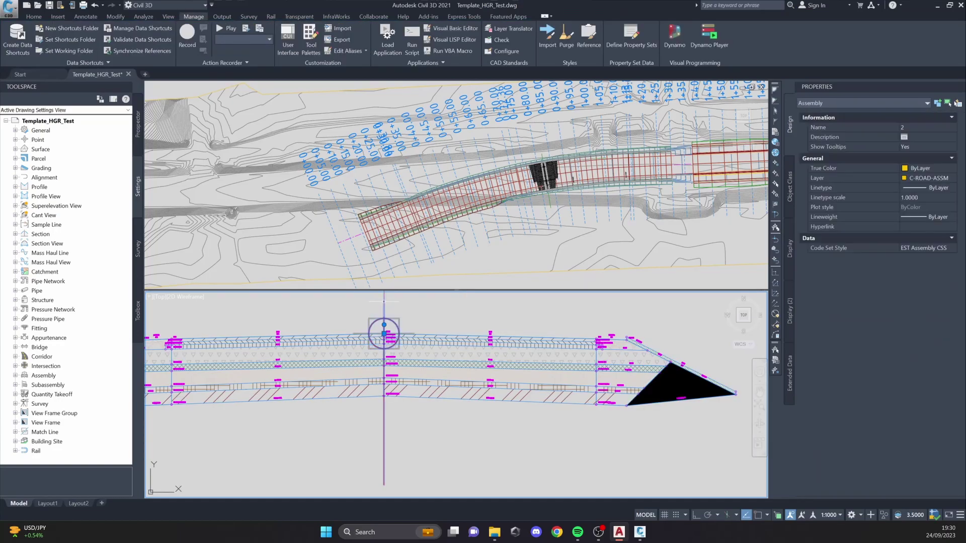
left_click(567, 328)
key("Escape")
key("Escape")
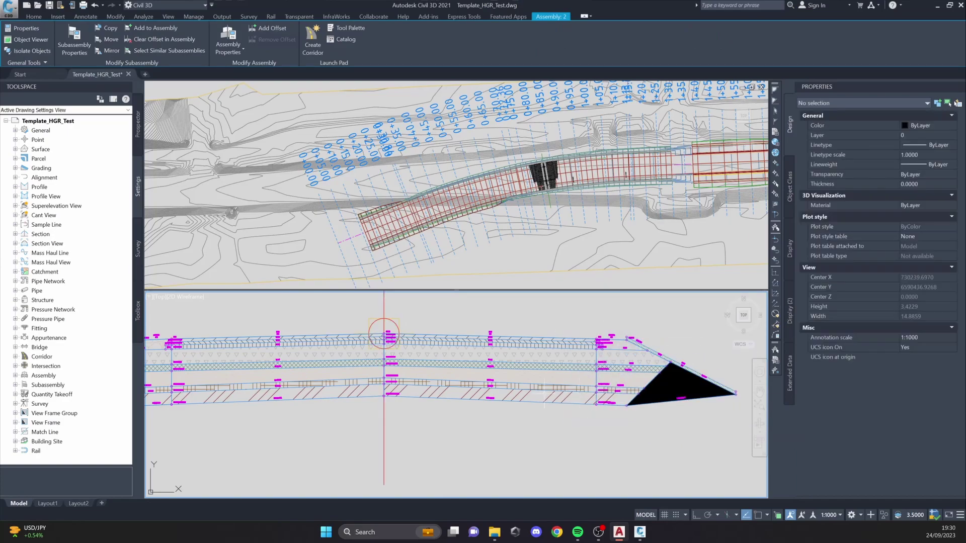
scroll(544, 394, "down", 4)
middle_click_drag(543, 393, 598, 385)
scroll(489, 379, "up", 4)
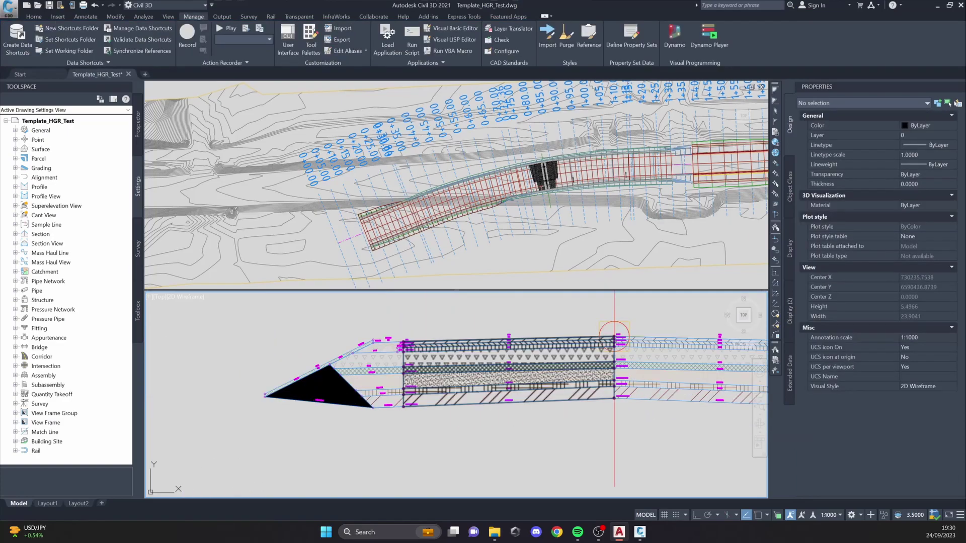
left_click(230, 320)
left_click(417, 421)
left_click(234, 314)
key("Escape")
scroll(553, 425, "down", 2)
middle_click_drag(554, 425, 281, 381)
middle_click_drag(669, 381, 696, 401)
scroll(585, 353, "up", 2)
left_click(301, 314)
key("Escape")
middle_click_drag(393, 390, 636, 400)
middle_click_drag(318, 370, 523, 371)
left_click(302, 324)
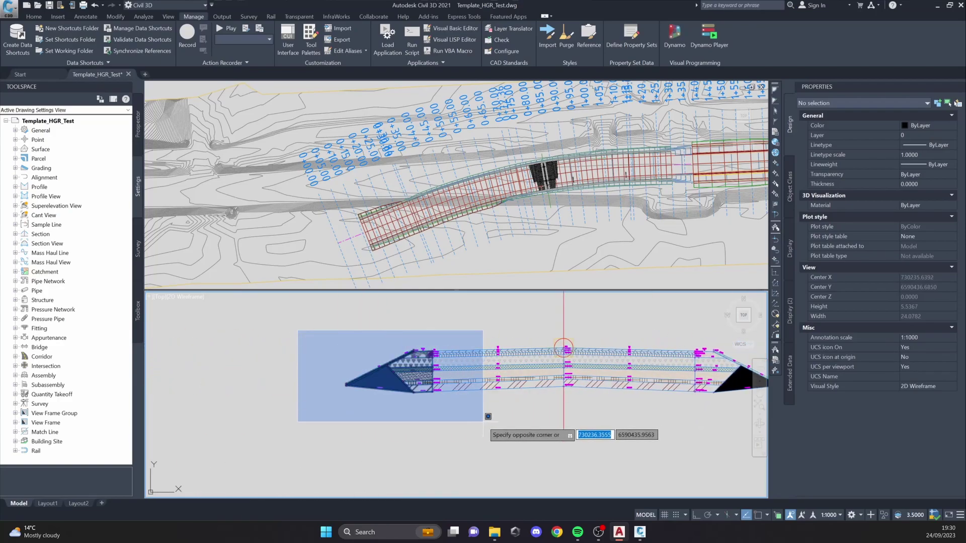
Step: Examine the left shoulder's slope and layers where they meet the carriageway, using temporary selection windows around the shoulder
key("Escape")
scroll(328, 375, "up", 2)
scroll(462, 409, "up", 4)
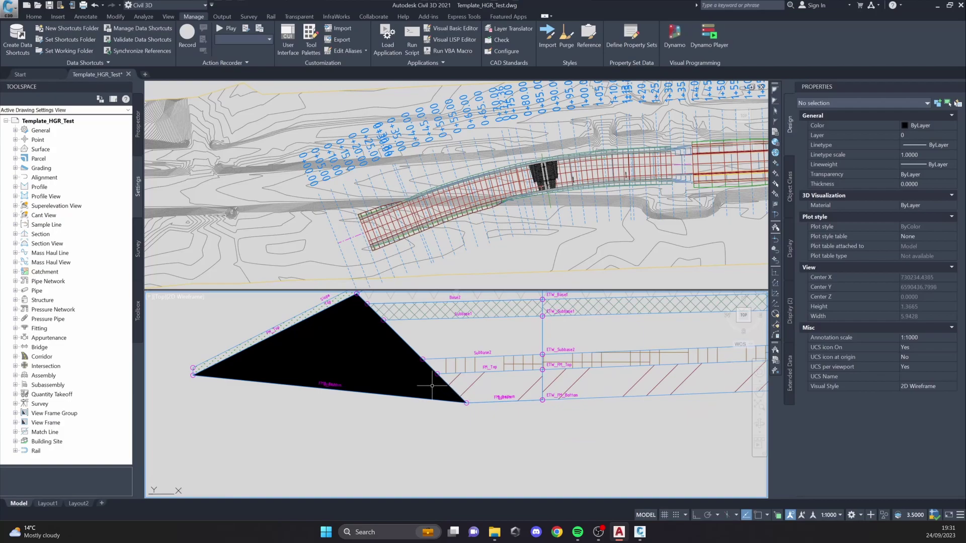
scroll(443, 416, "down", 4)
left_click(513, 441)
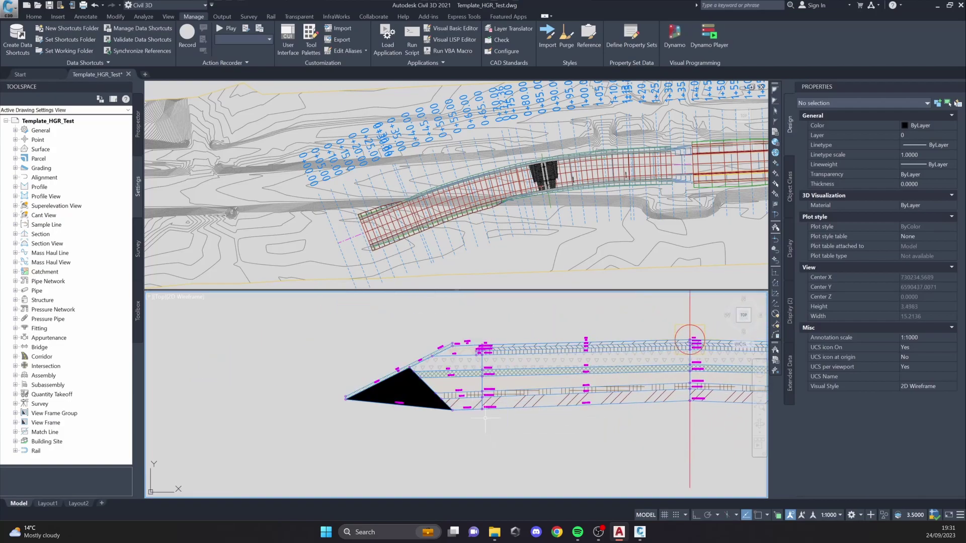
scroll(459, 380, "down", 2)
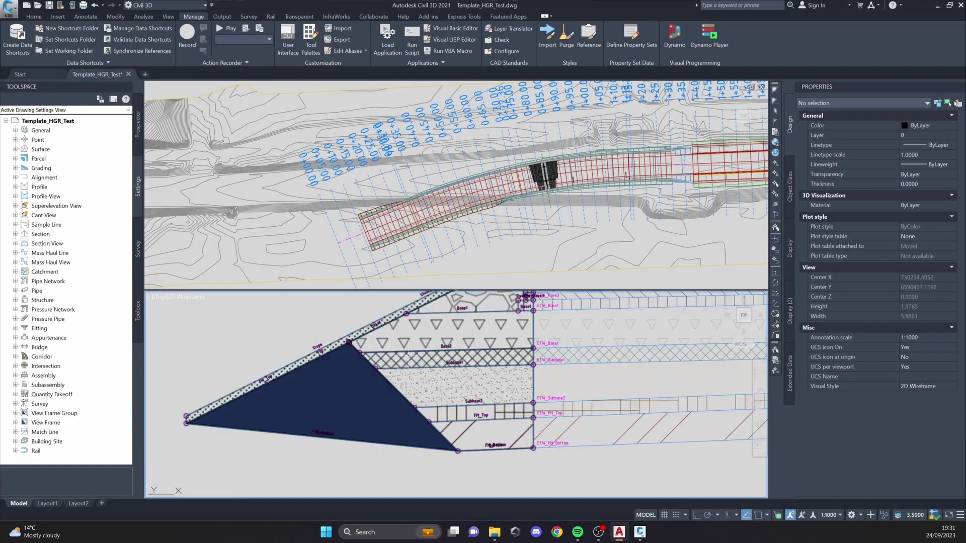
middle_click_drag(430, 371, 457, 370)
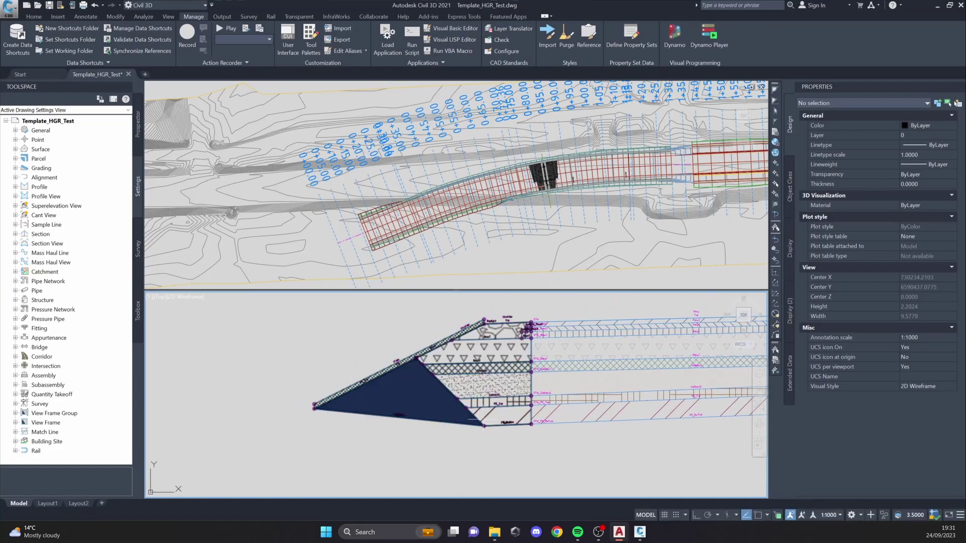
scroll(473, 402, "down", 2)
left_click(348, 321)
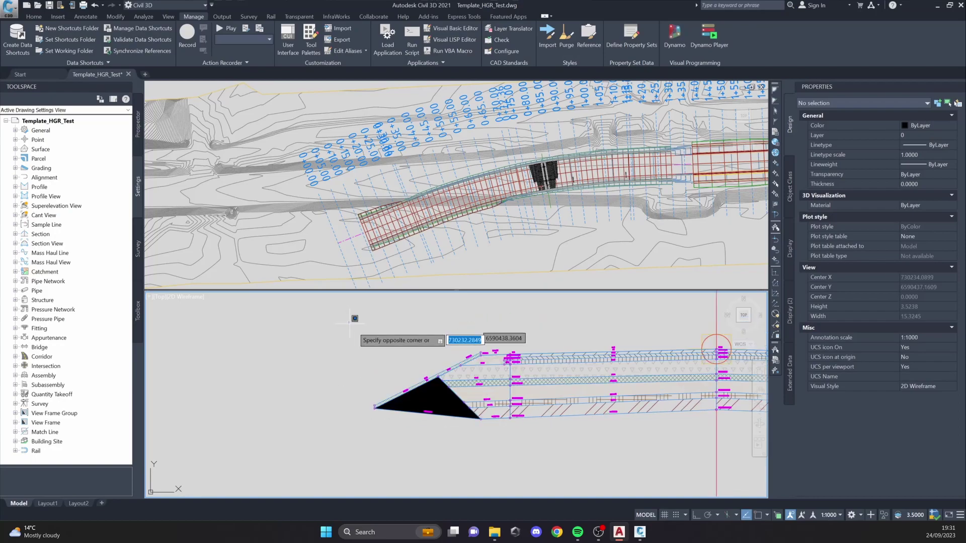
left_click(536, 438)
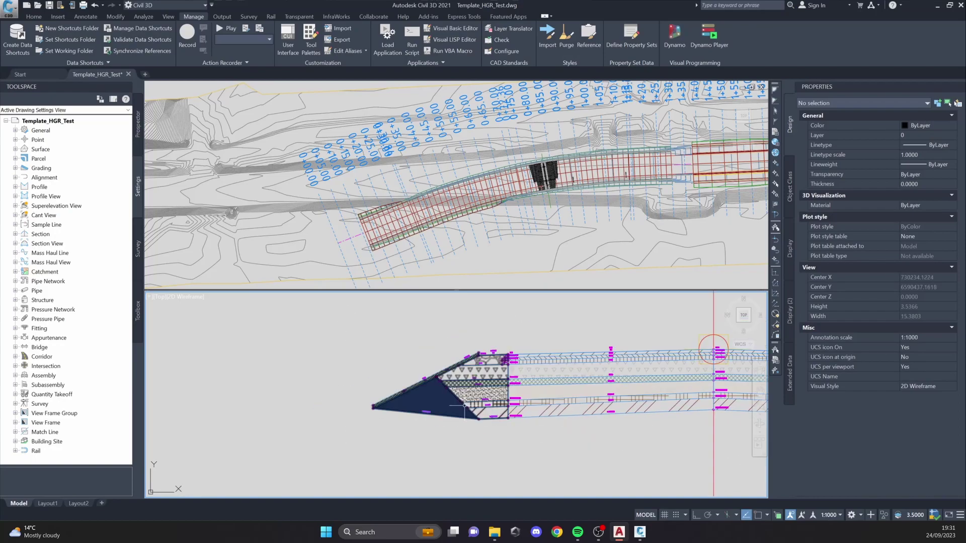
left_click(324, 304)
left_click(553, 455)
left_click(334, 316)
left_click(549, 473)
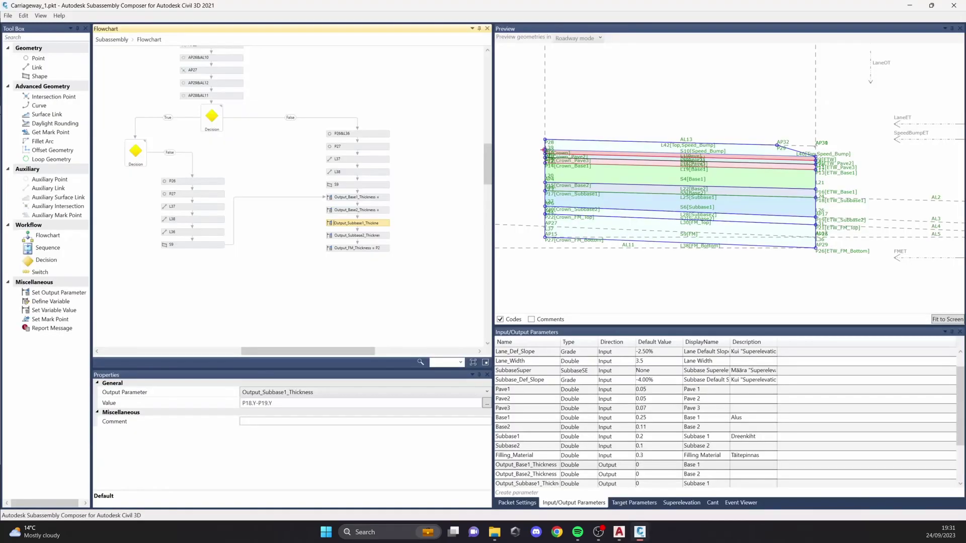
Step: Switch to Subassembly Composer and start opening another subassembly file in place of Carriageway_1.pkt
left_click(7, 16)
left_click(23, 37)
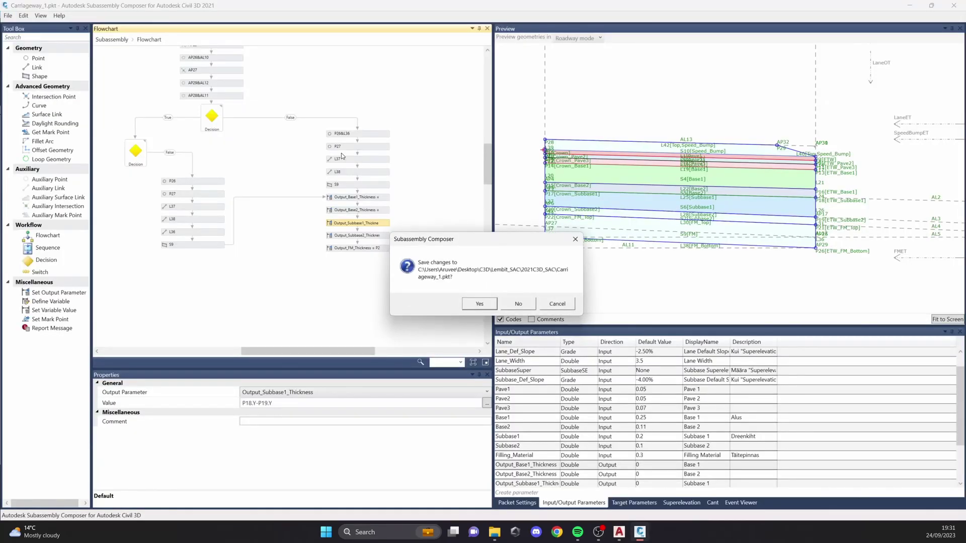